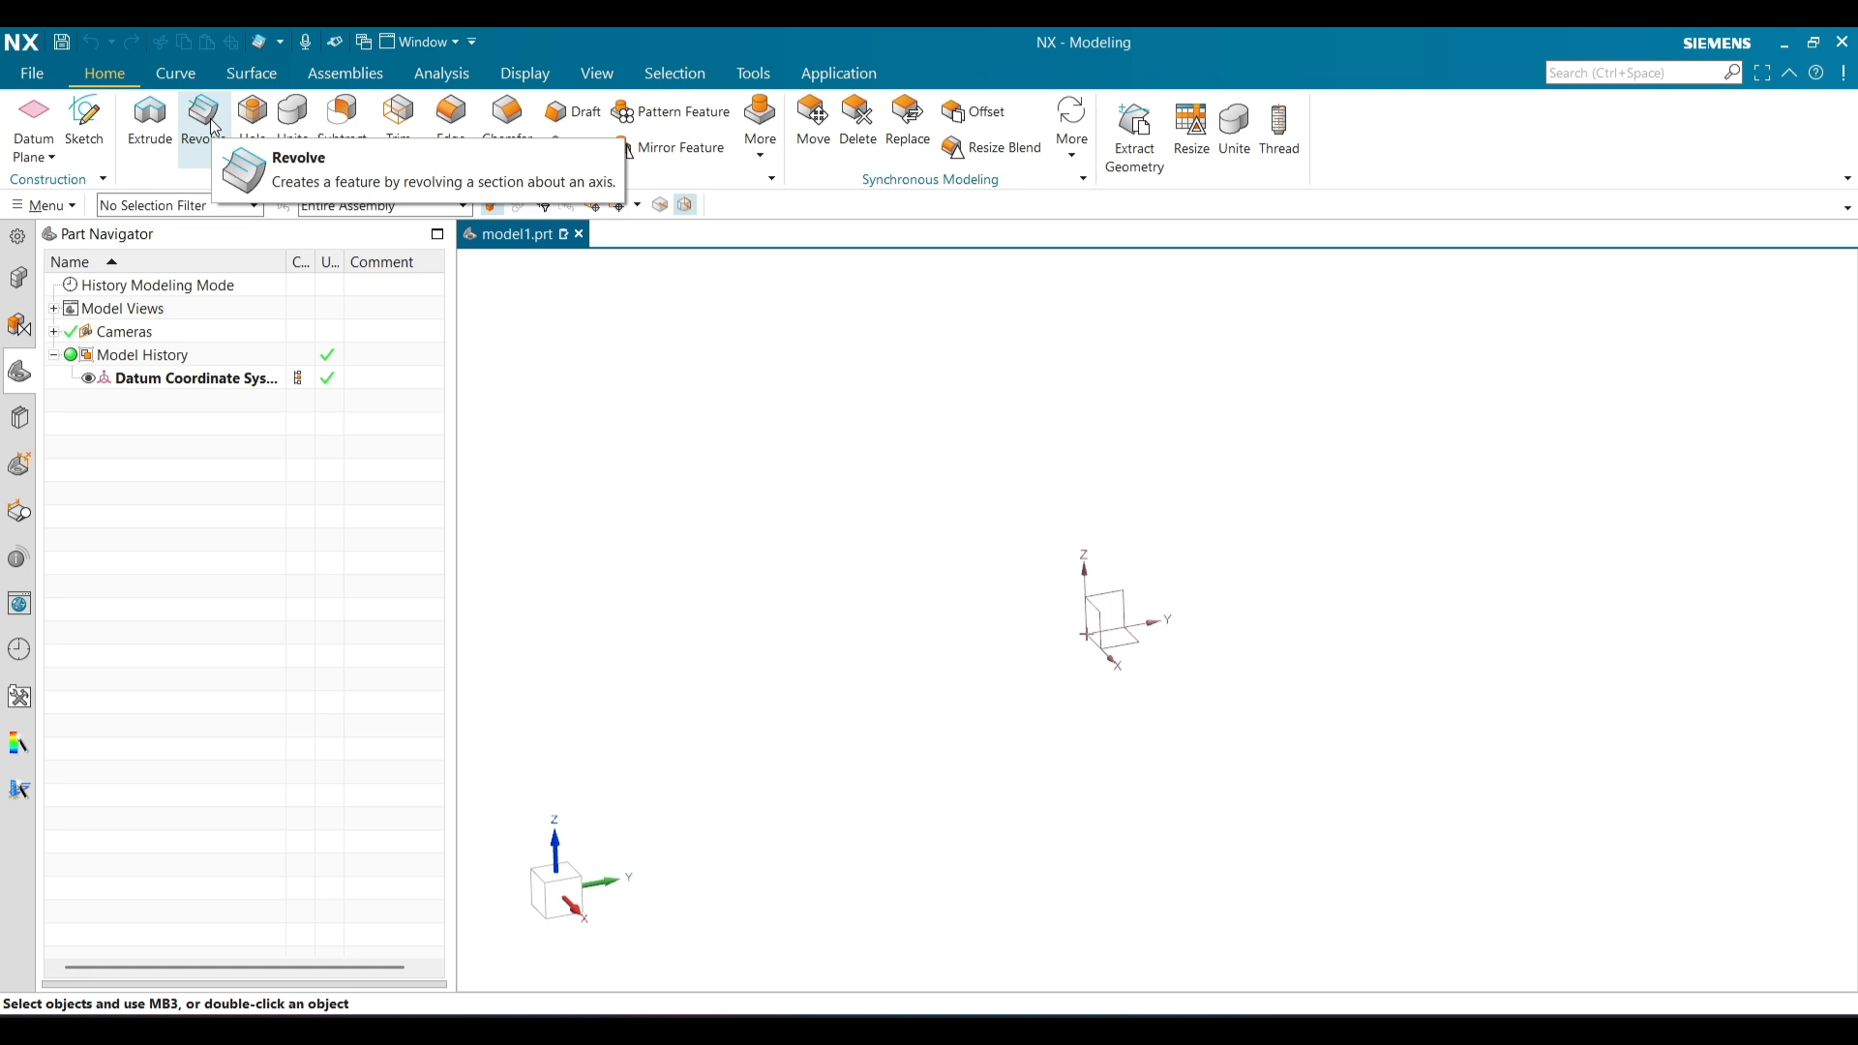
Start a Revolve feature and create its section sketch on the Right plane
left_click(204, 121)
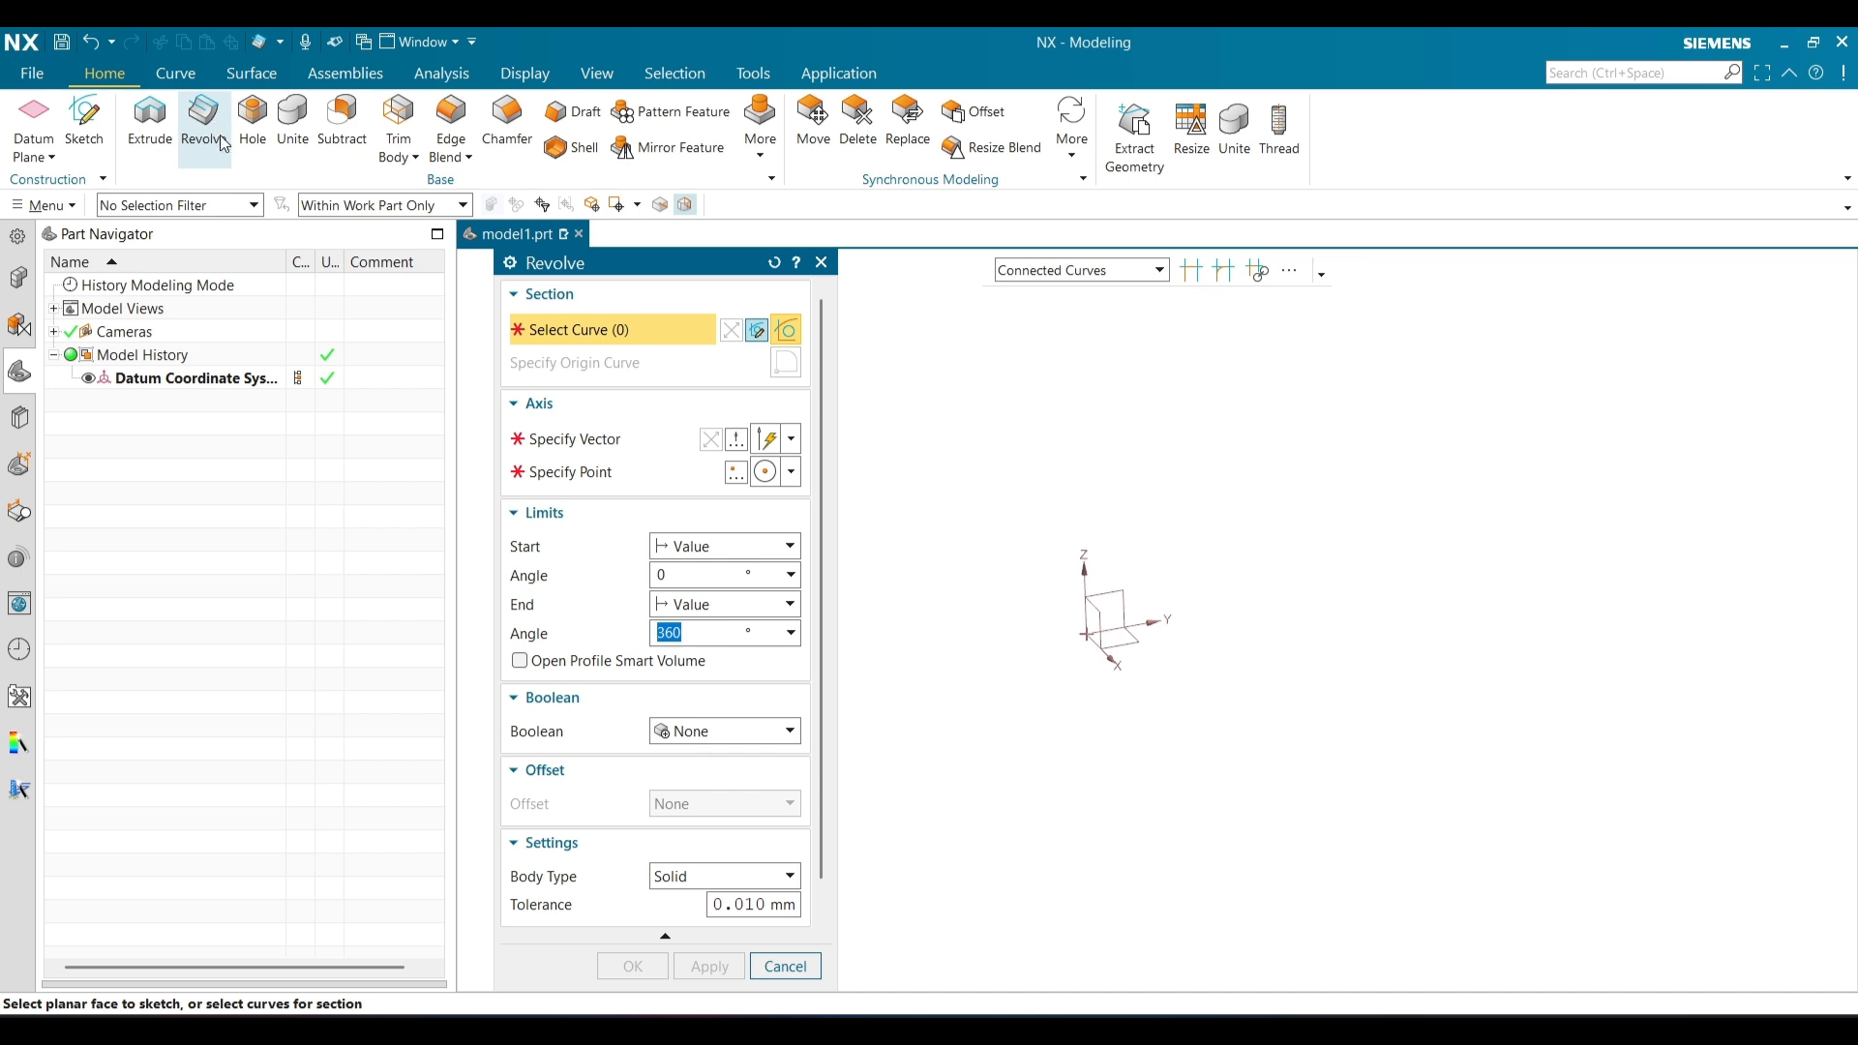
left_click_drag(624, 279, 709, 211)
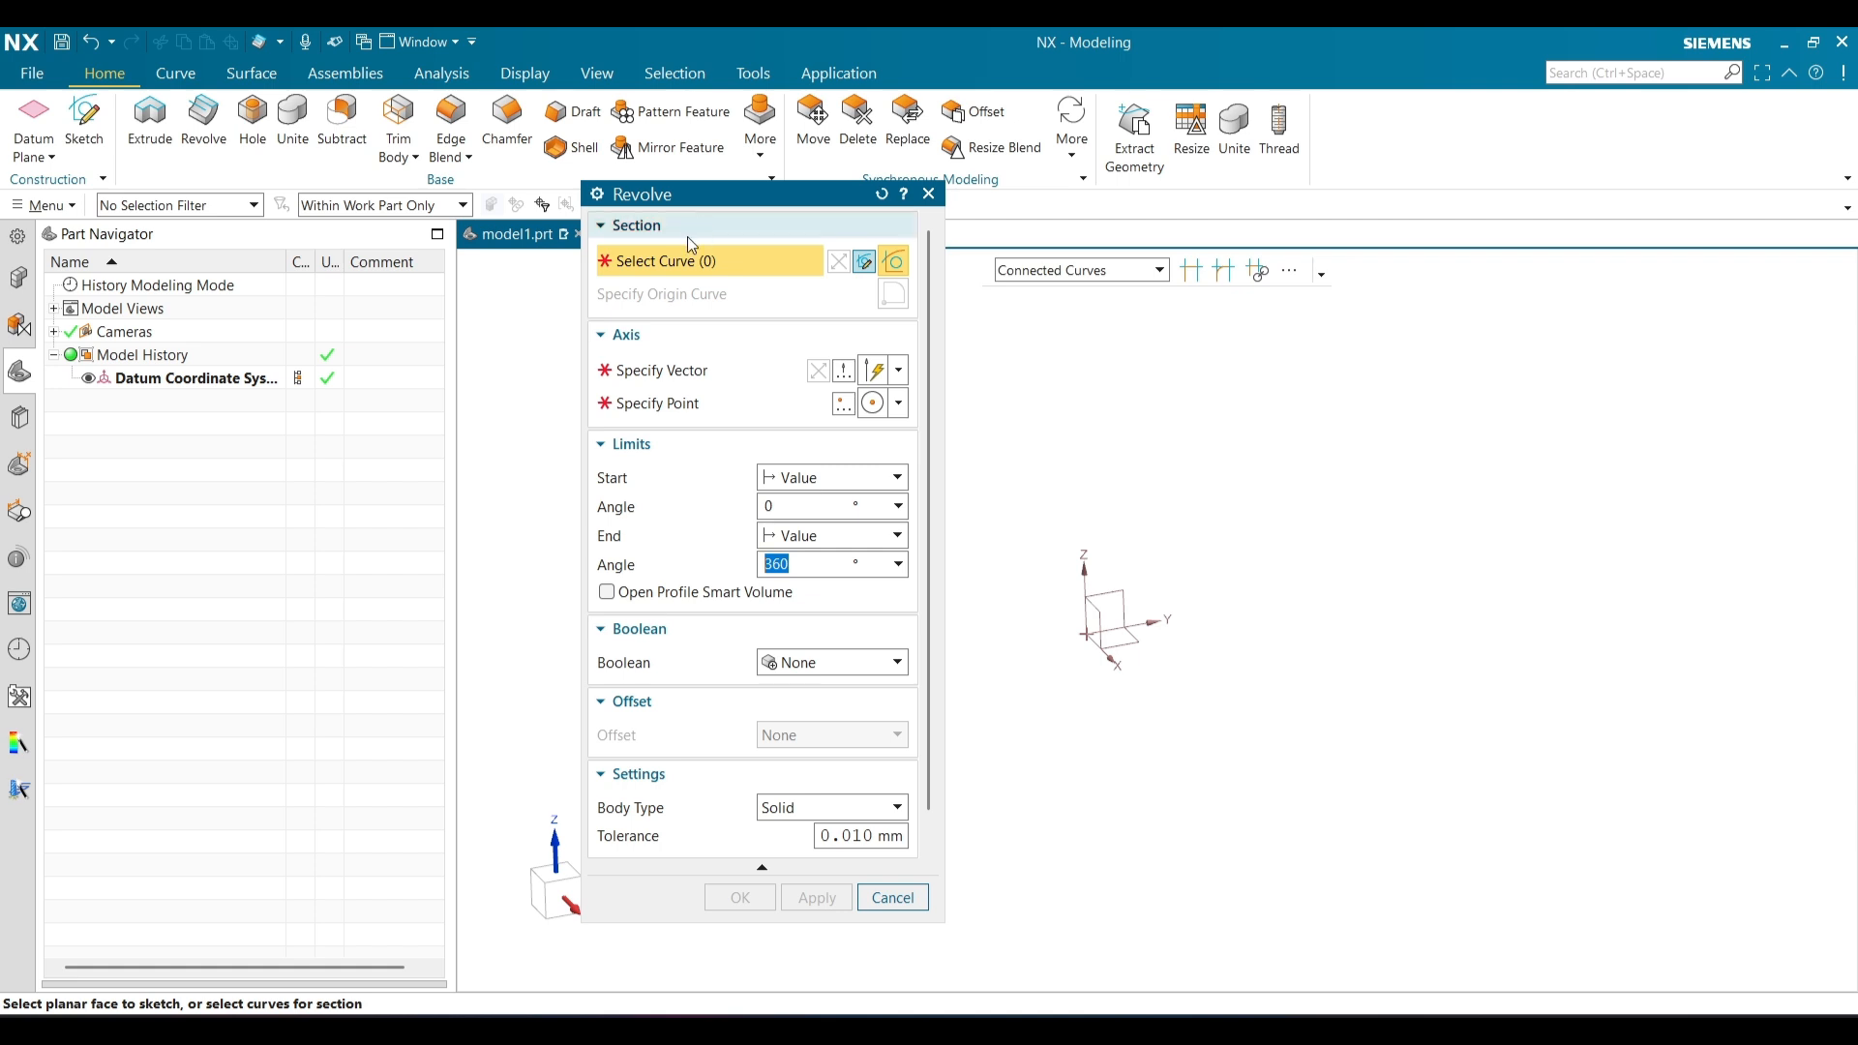
left_click(866, 266)
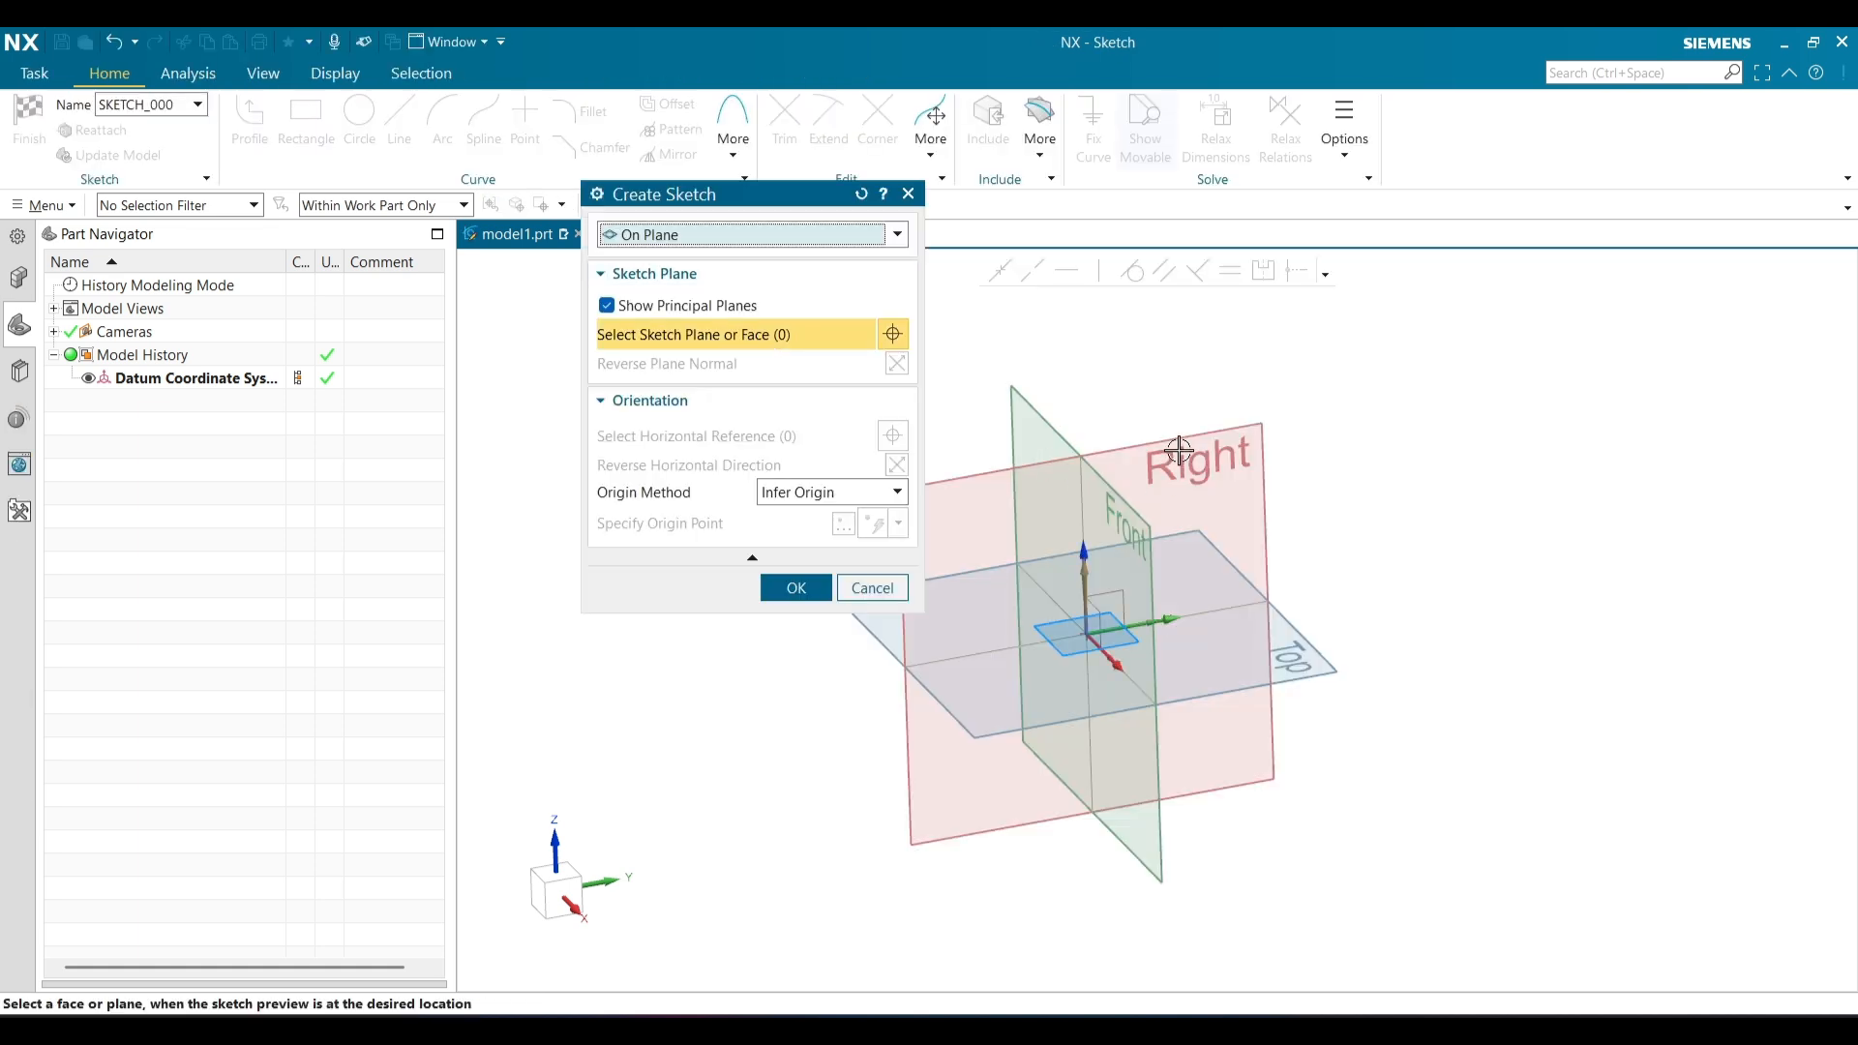
left_click(1179, 447)
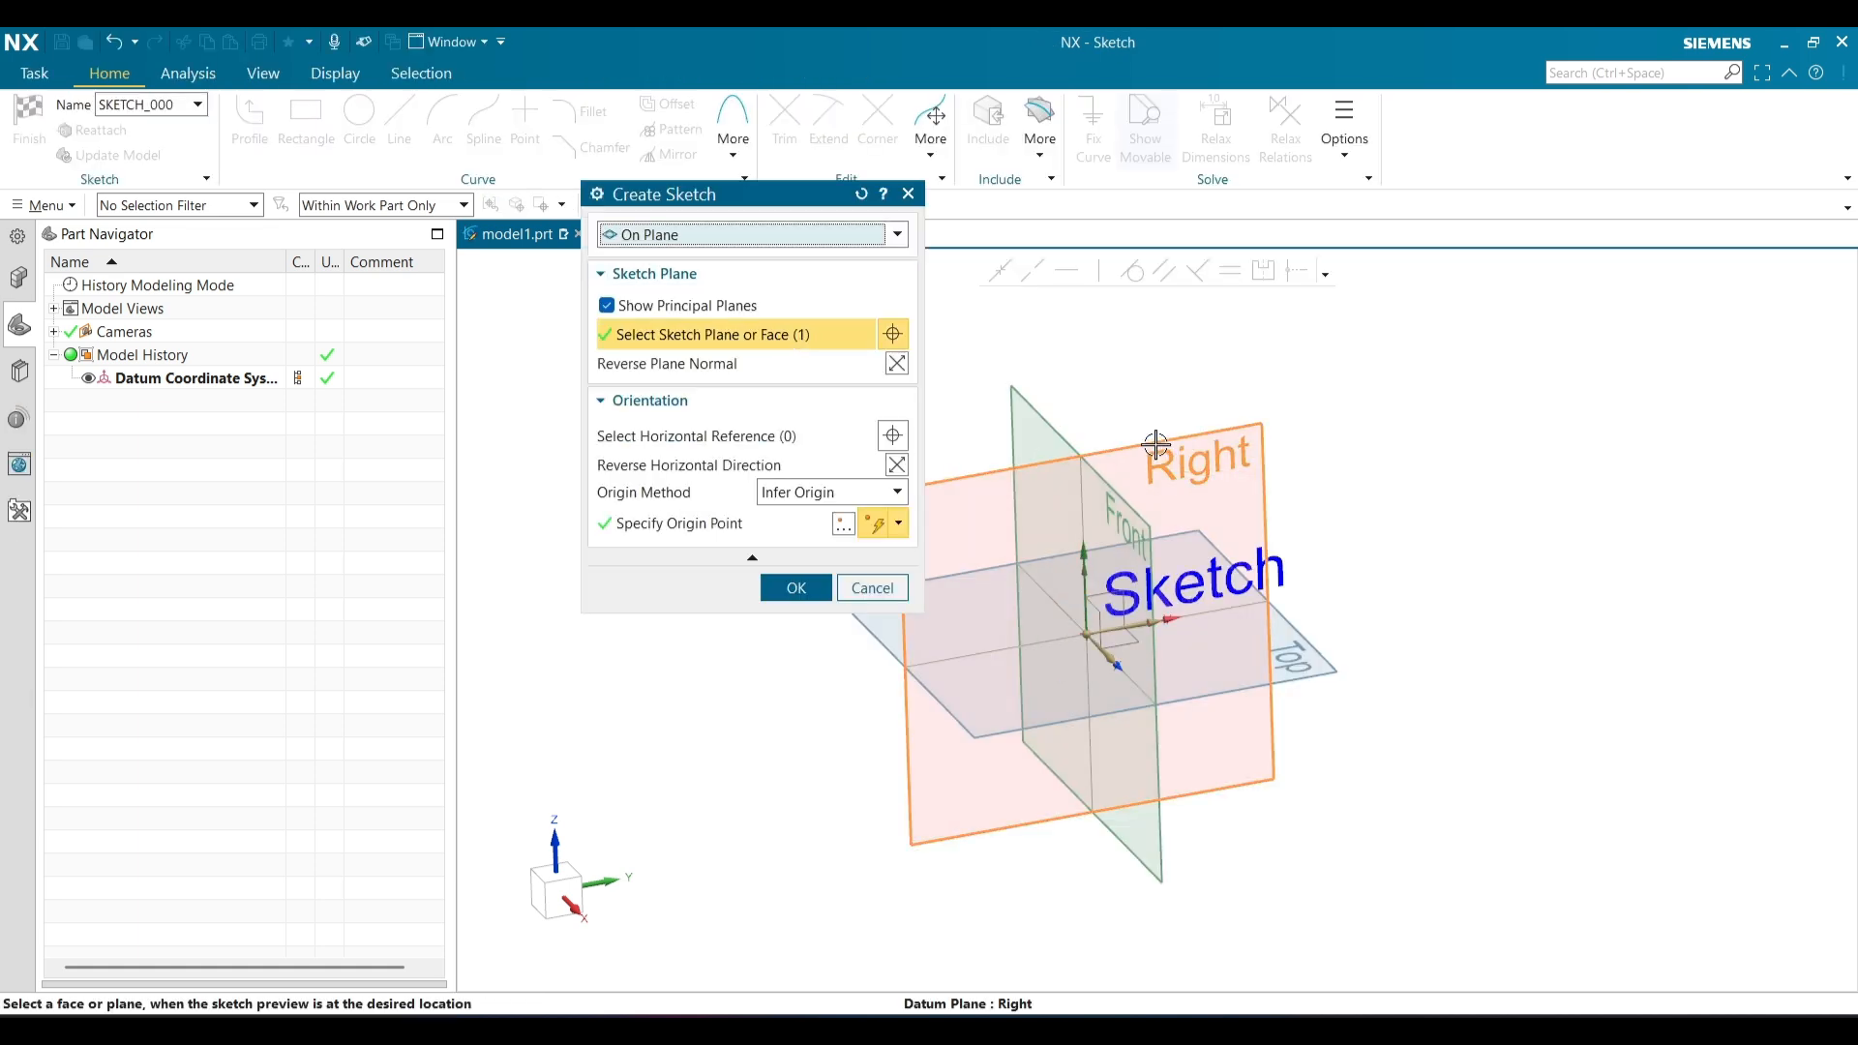
left_click(821, 587)
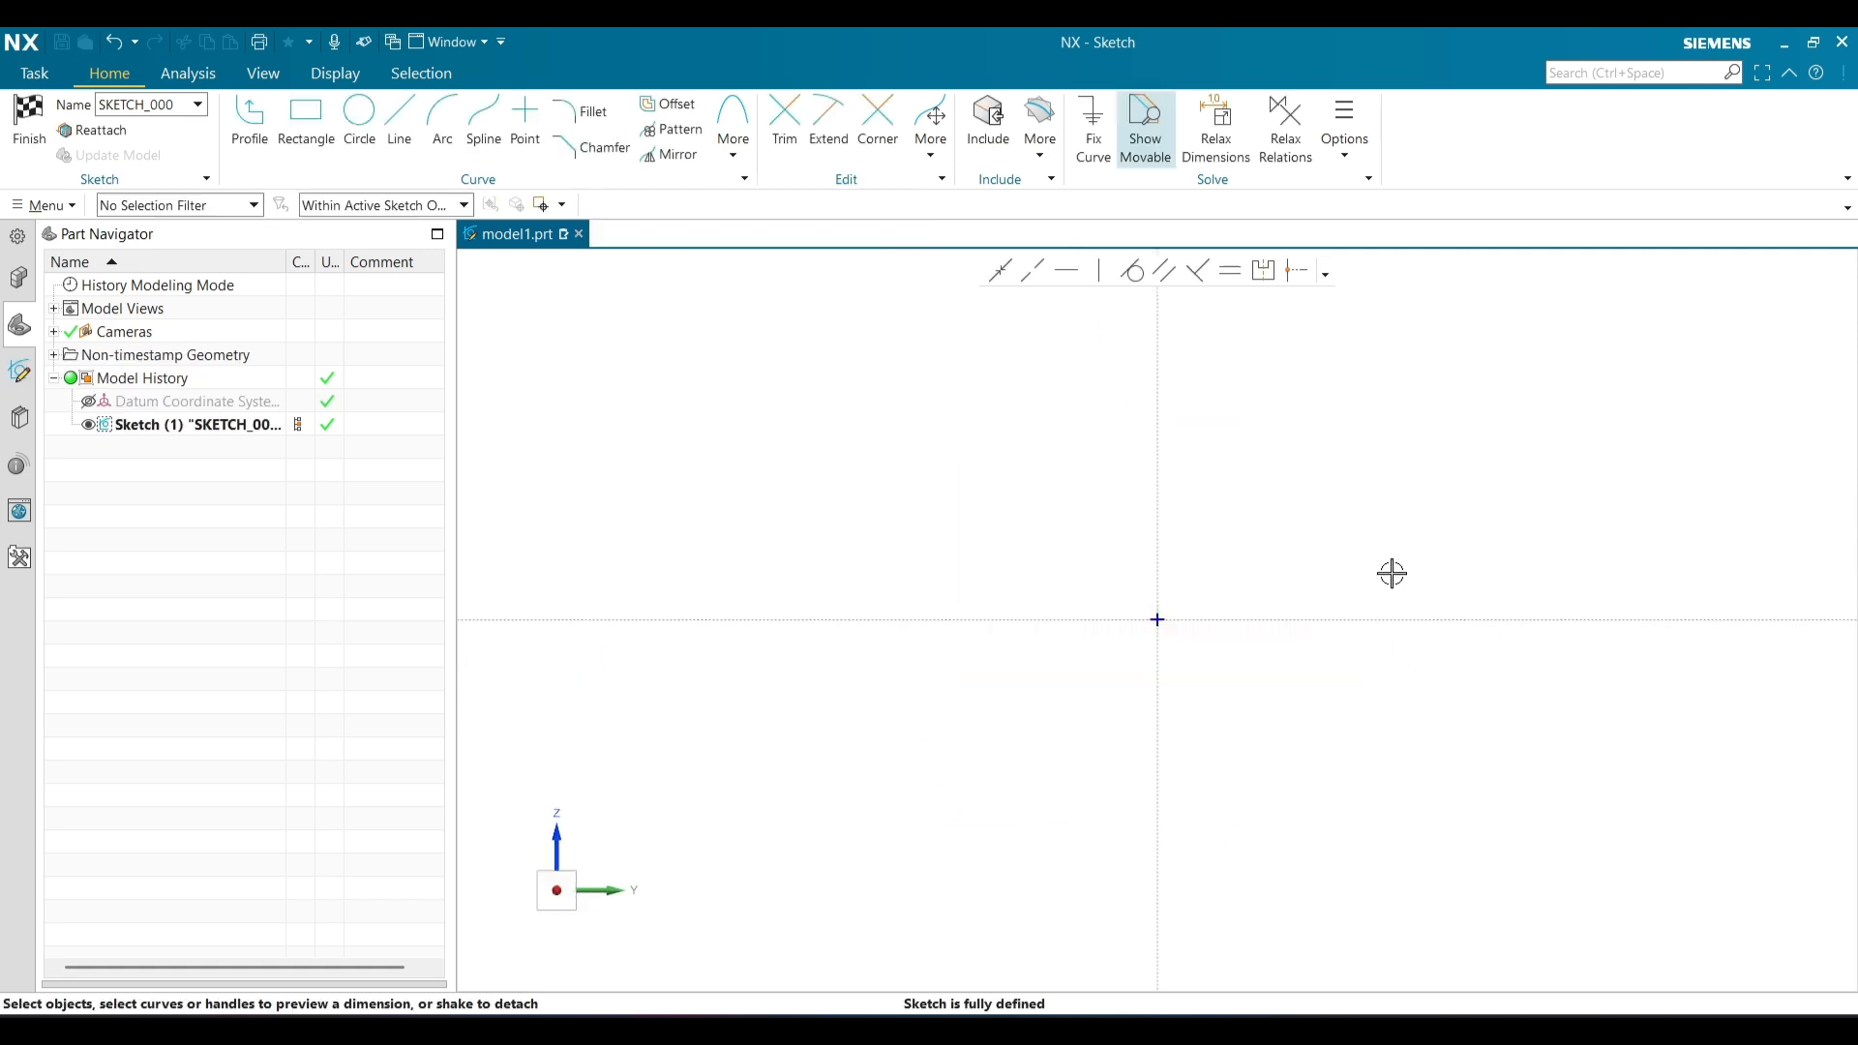
Sketch two concentric circles centred at about XC 170, YC 230, in the upper-right quadrant from the origin
left_click(360, 116)
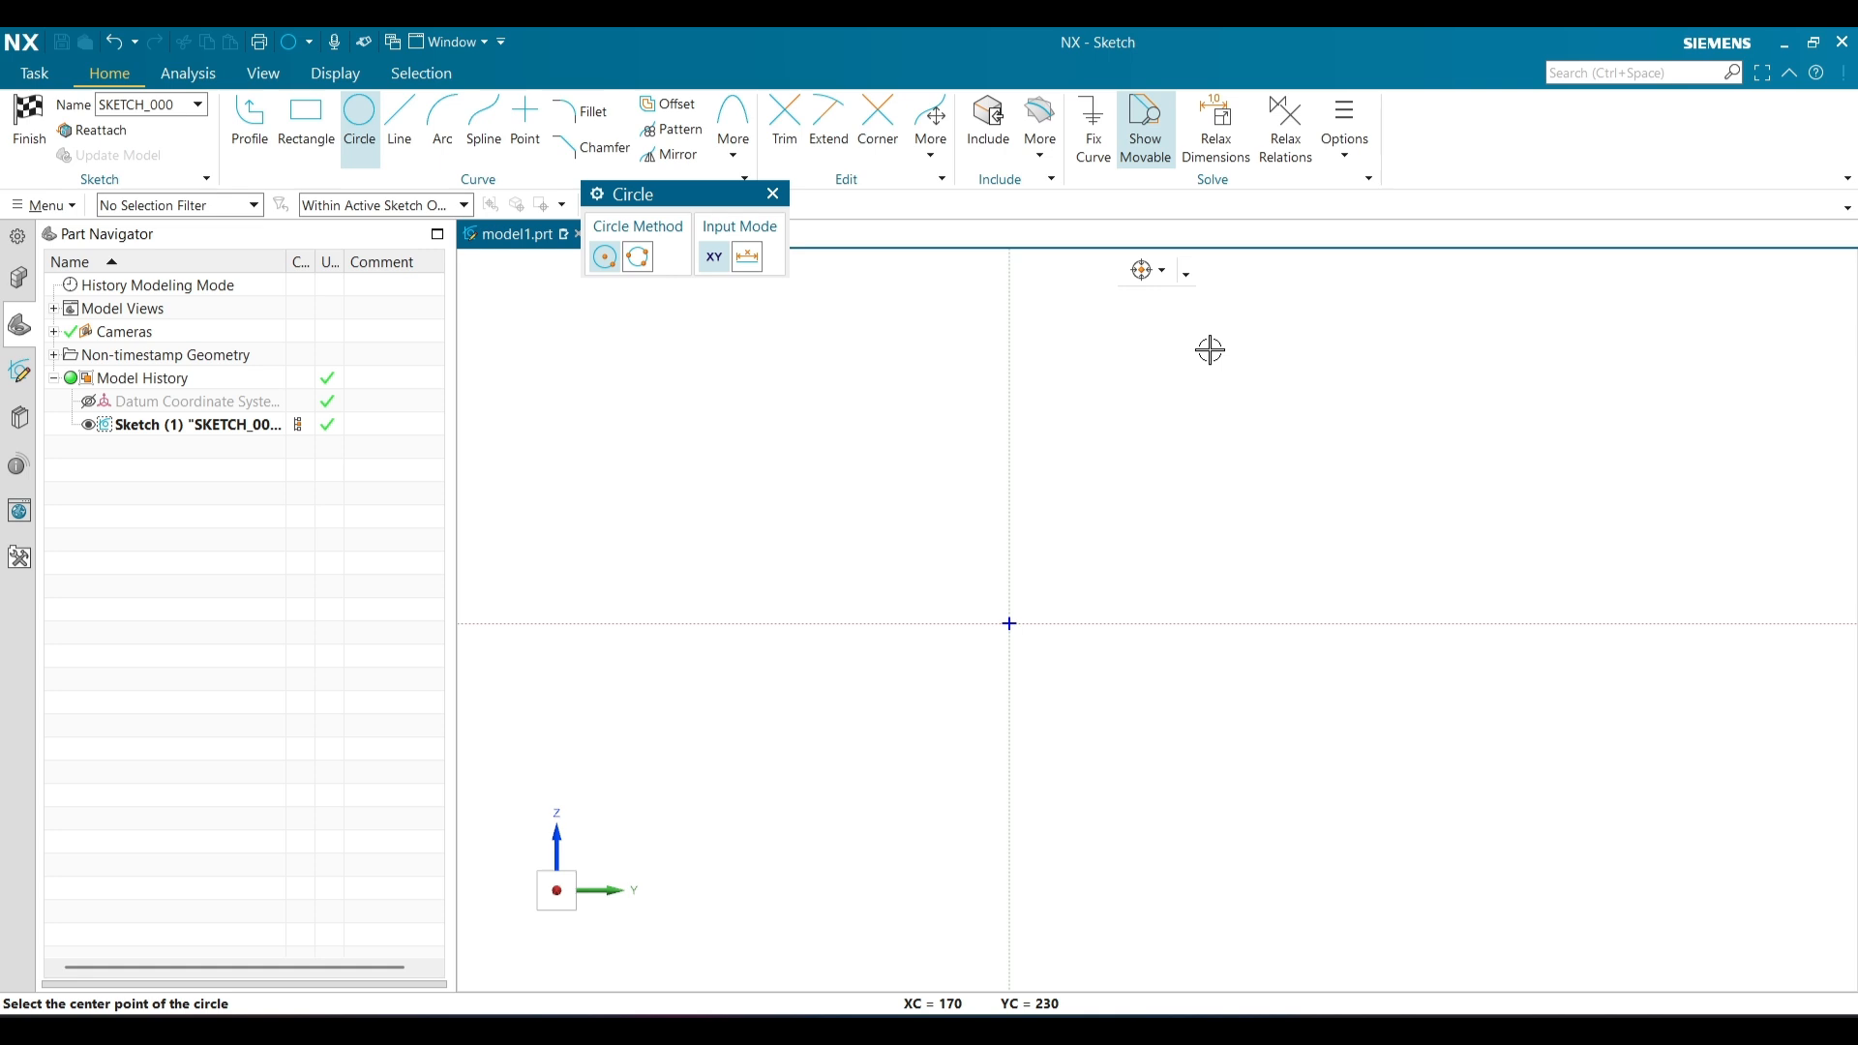
left_click(1209, 349)
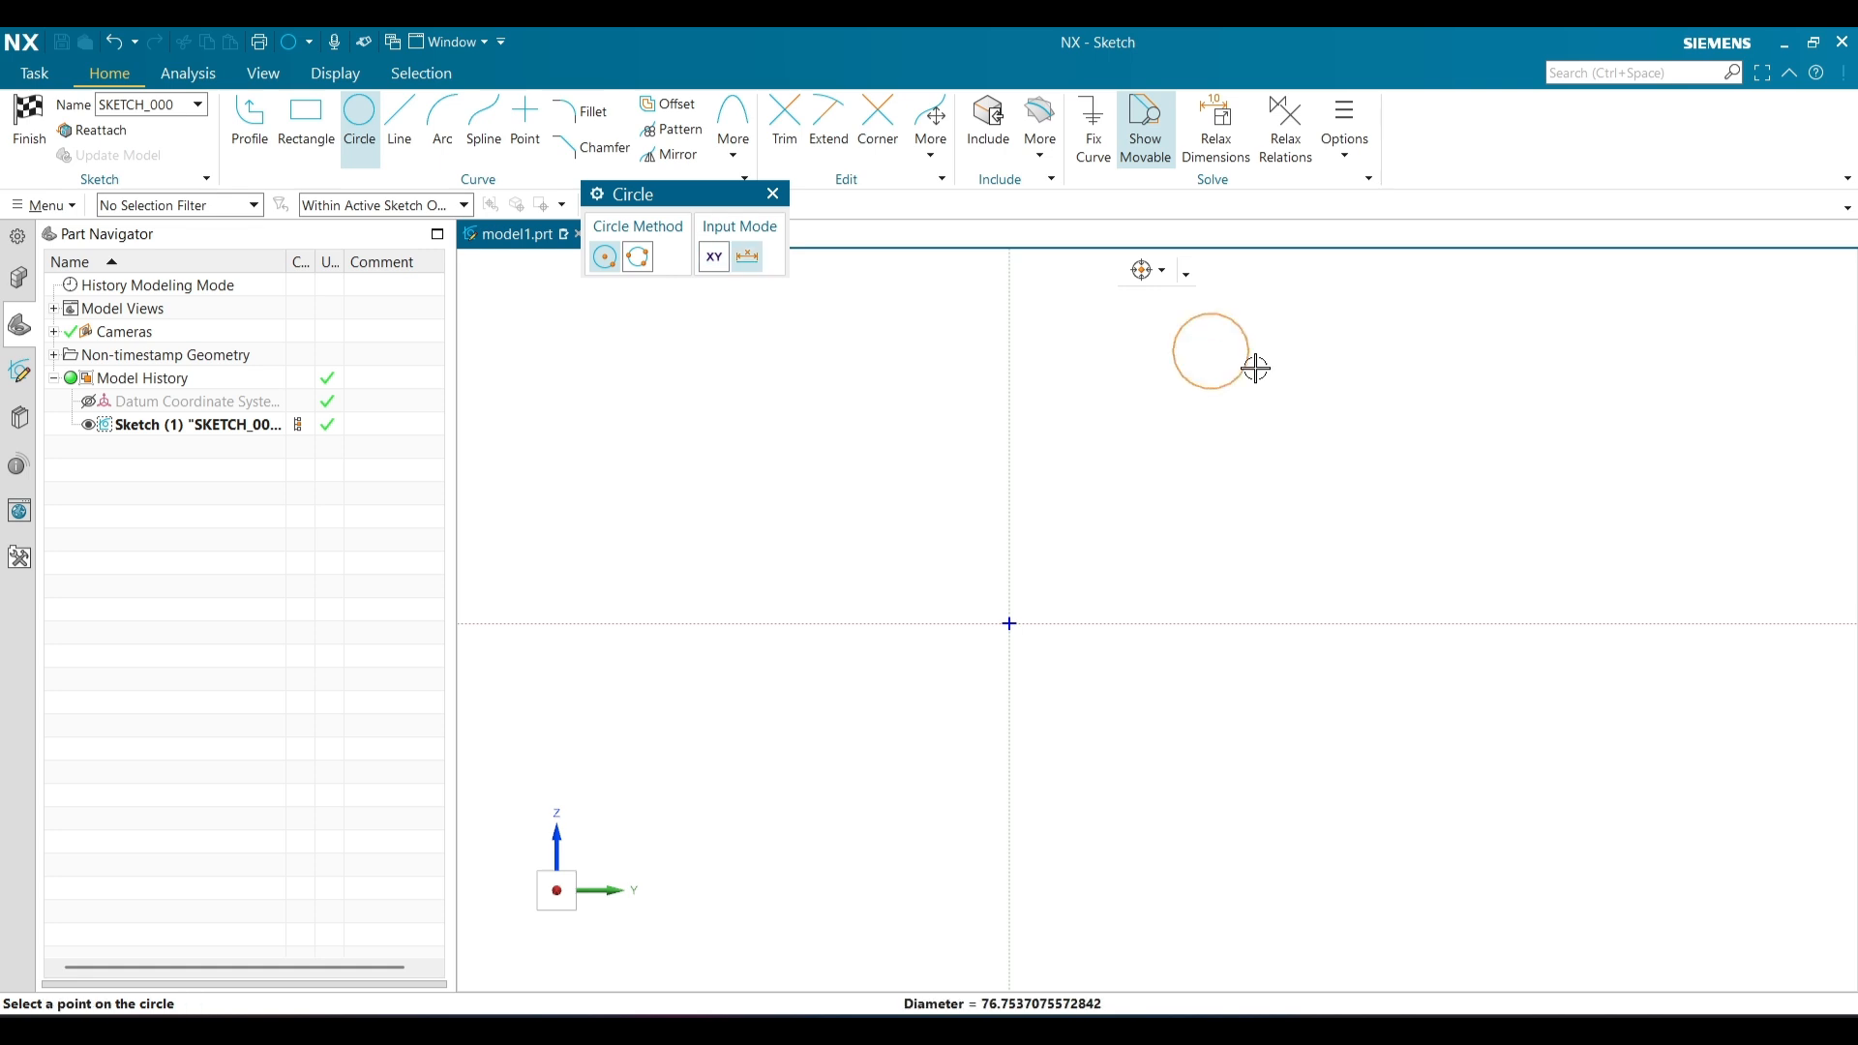
left_click(1276, 419)
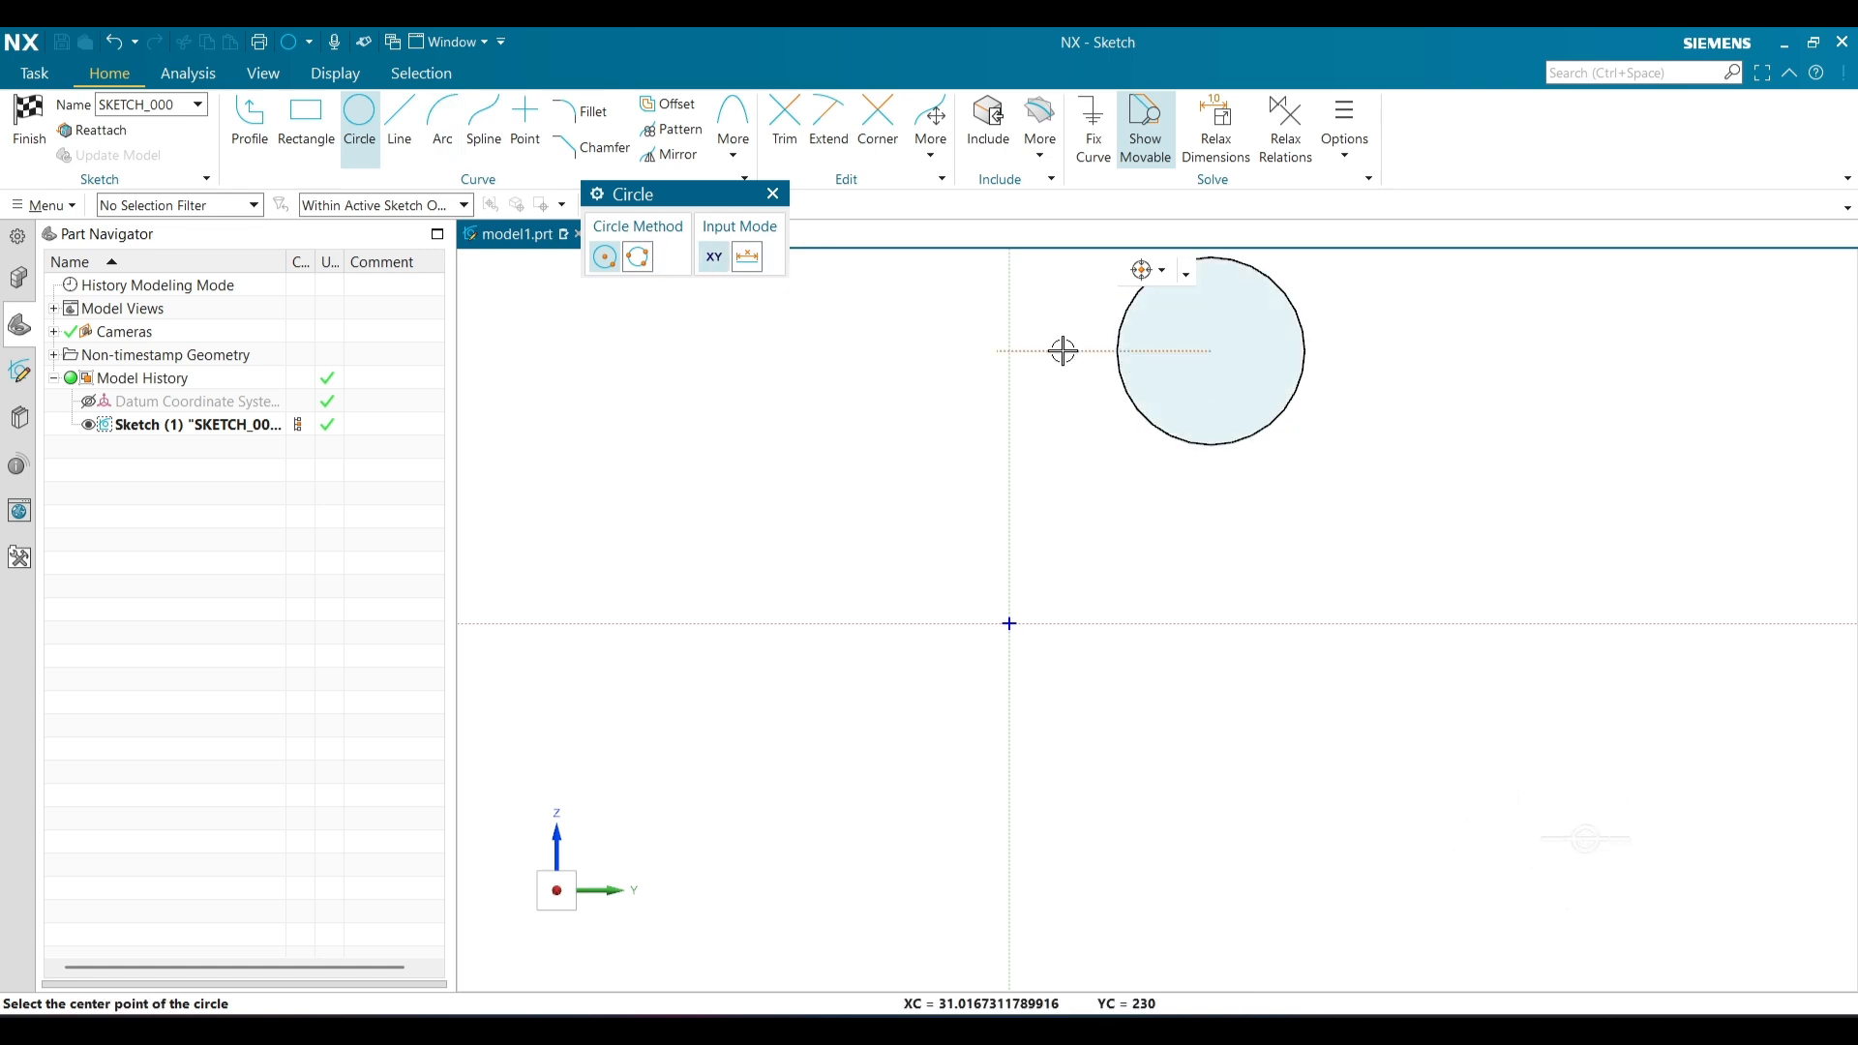
left_click(1212, 352)
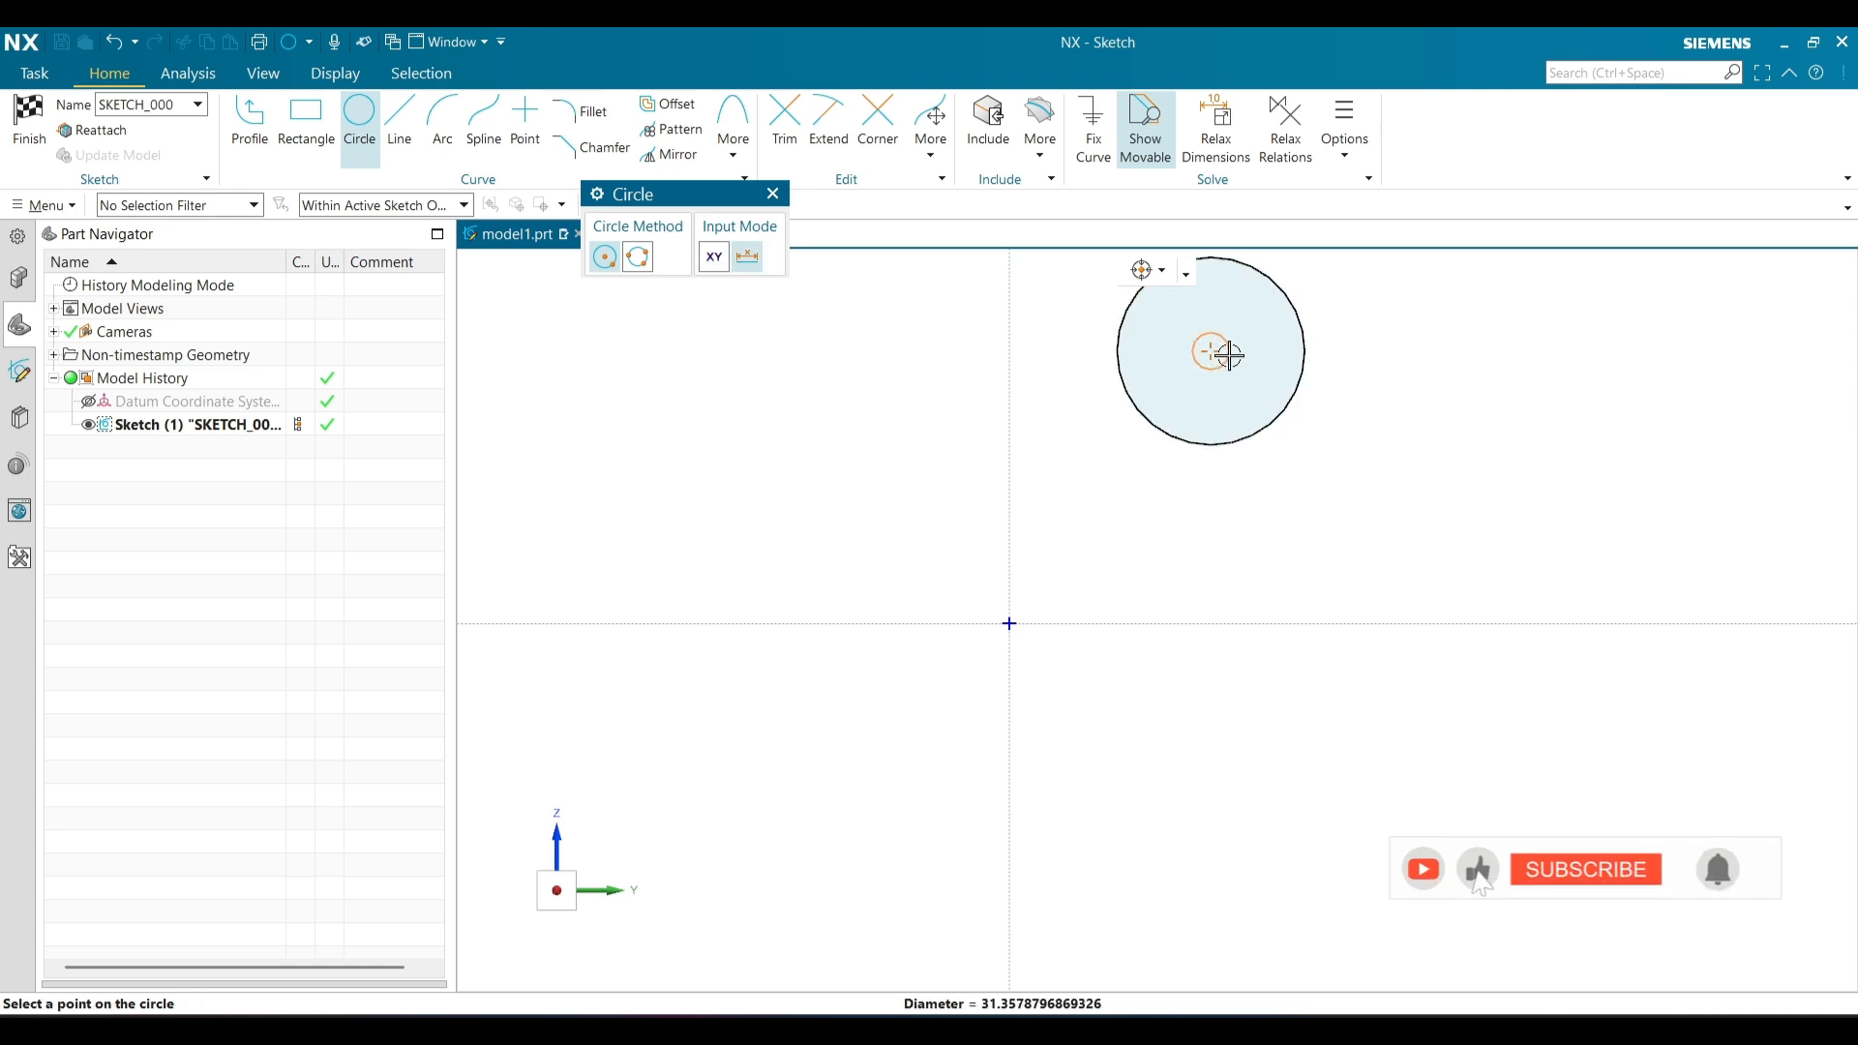
left_click(1241, 378)
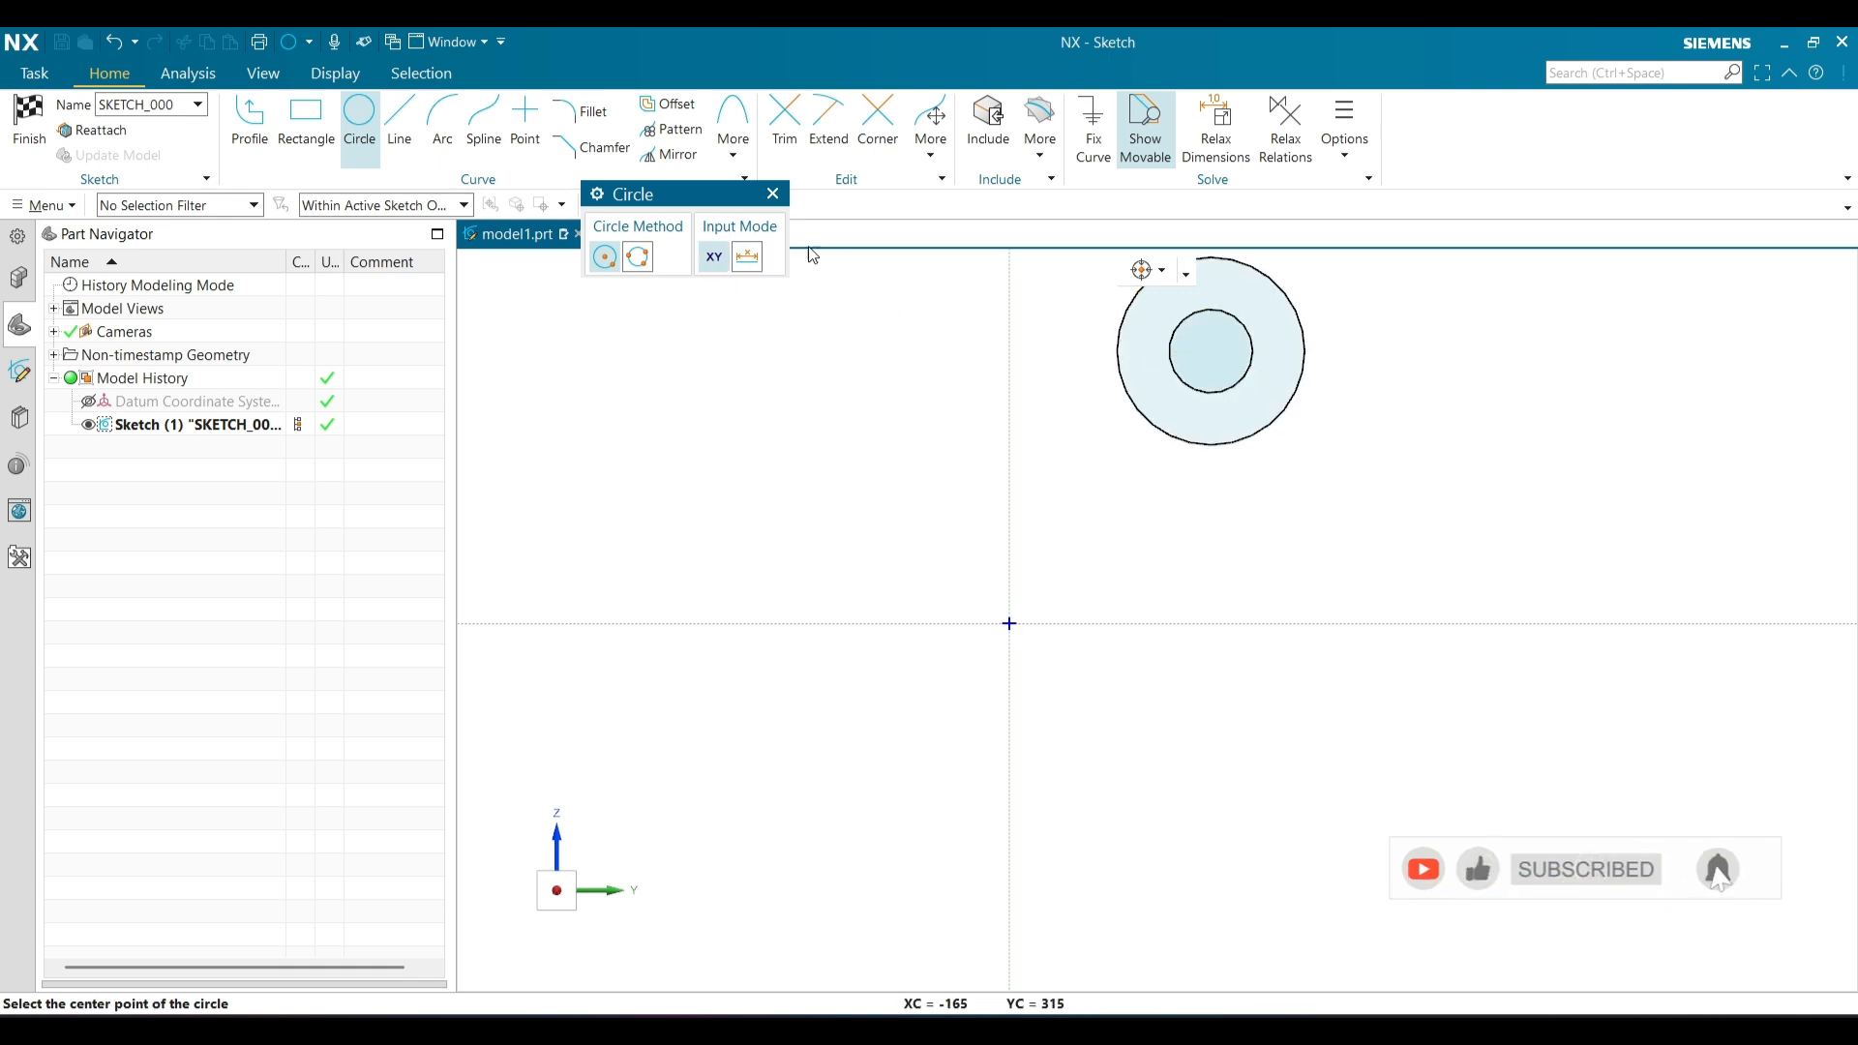
left_click(775, 195)
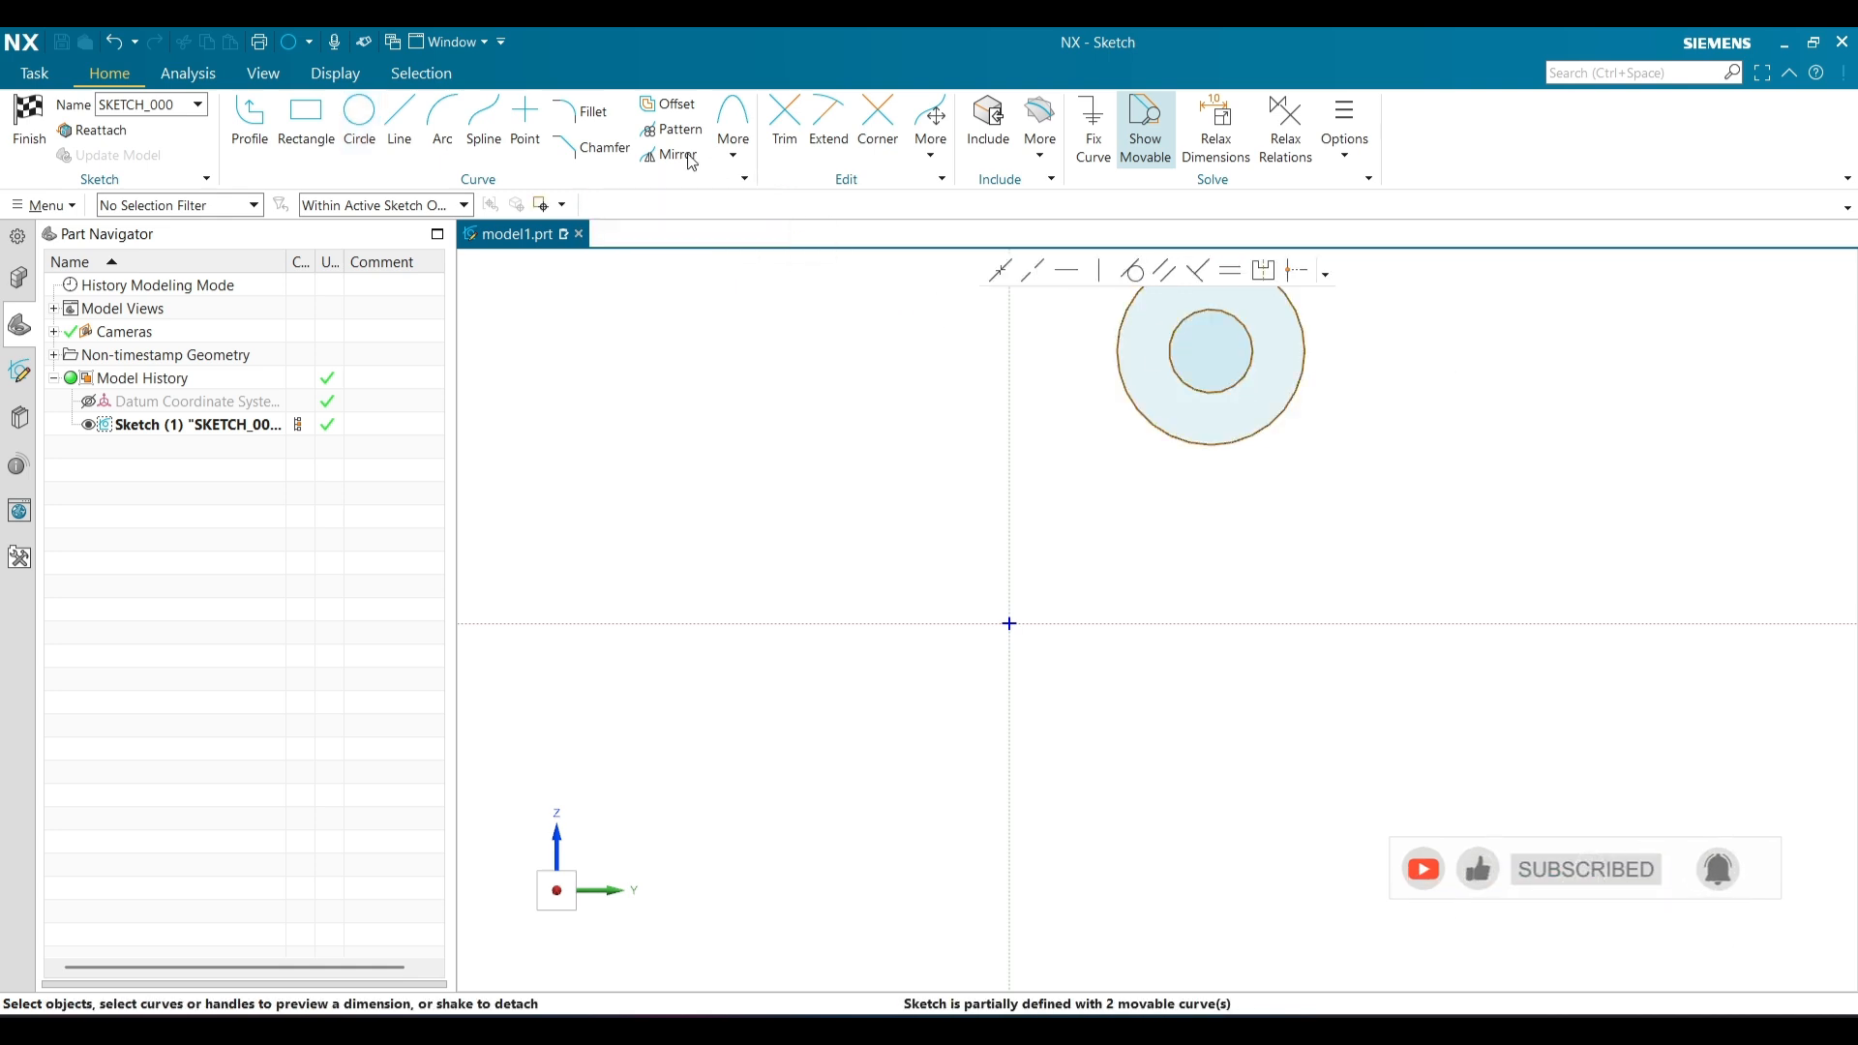
Sketch a rectangle with a smaller one inside it in the upper-left quadrant from the origin, and finish the sketch
left_click(303, 121)
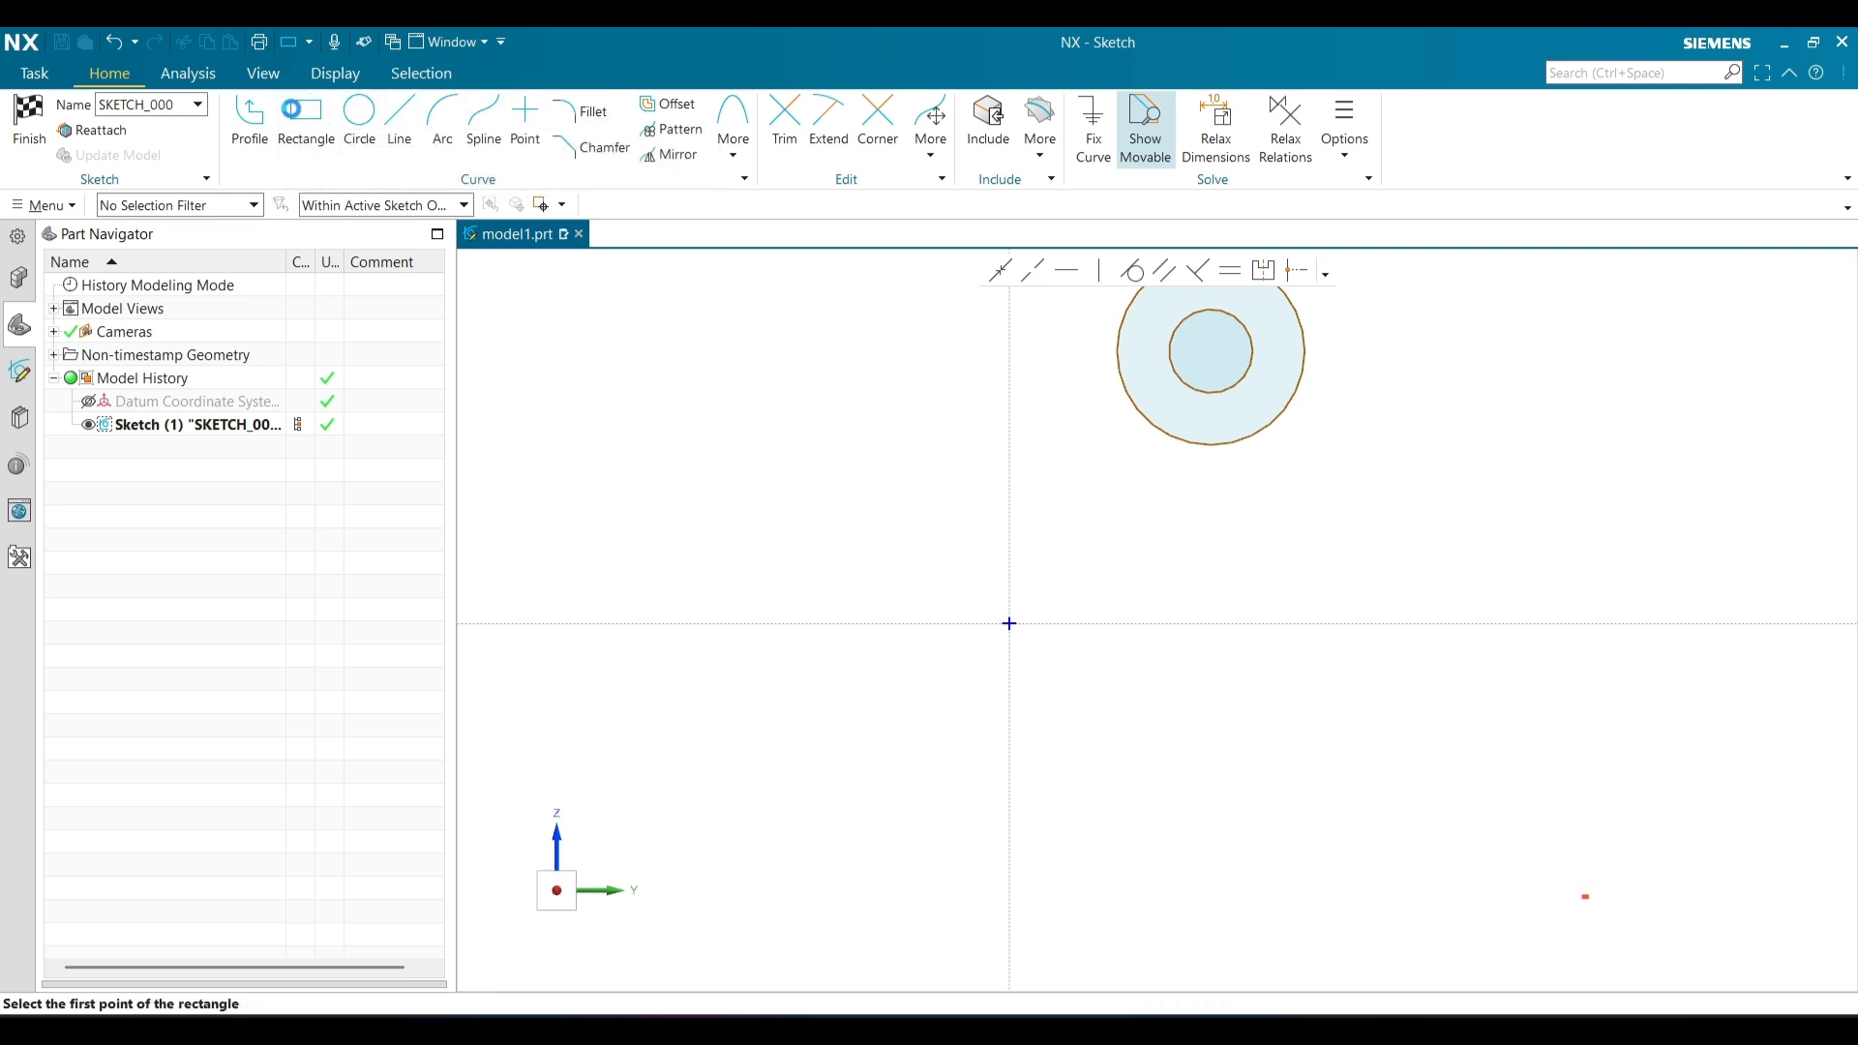
left_click(554, 307)
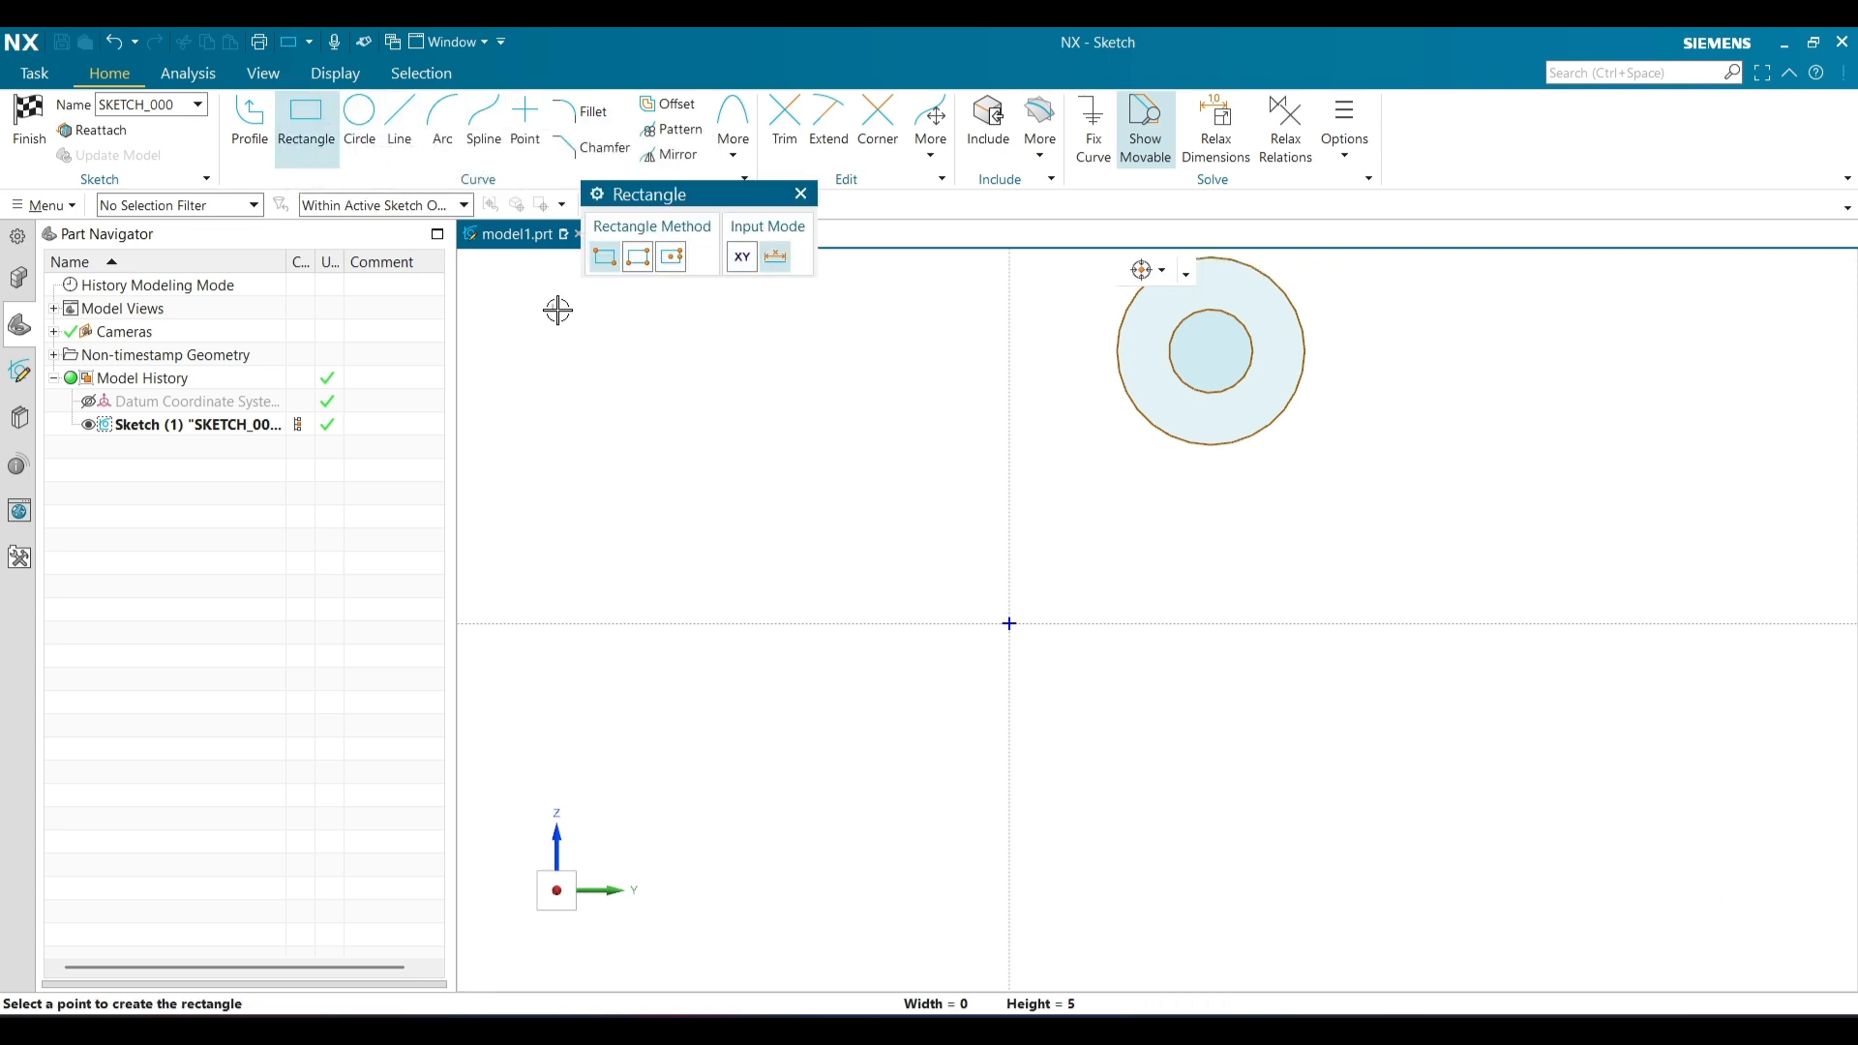
left_click(902, 545)
left_click(612, 359)
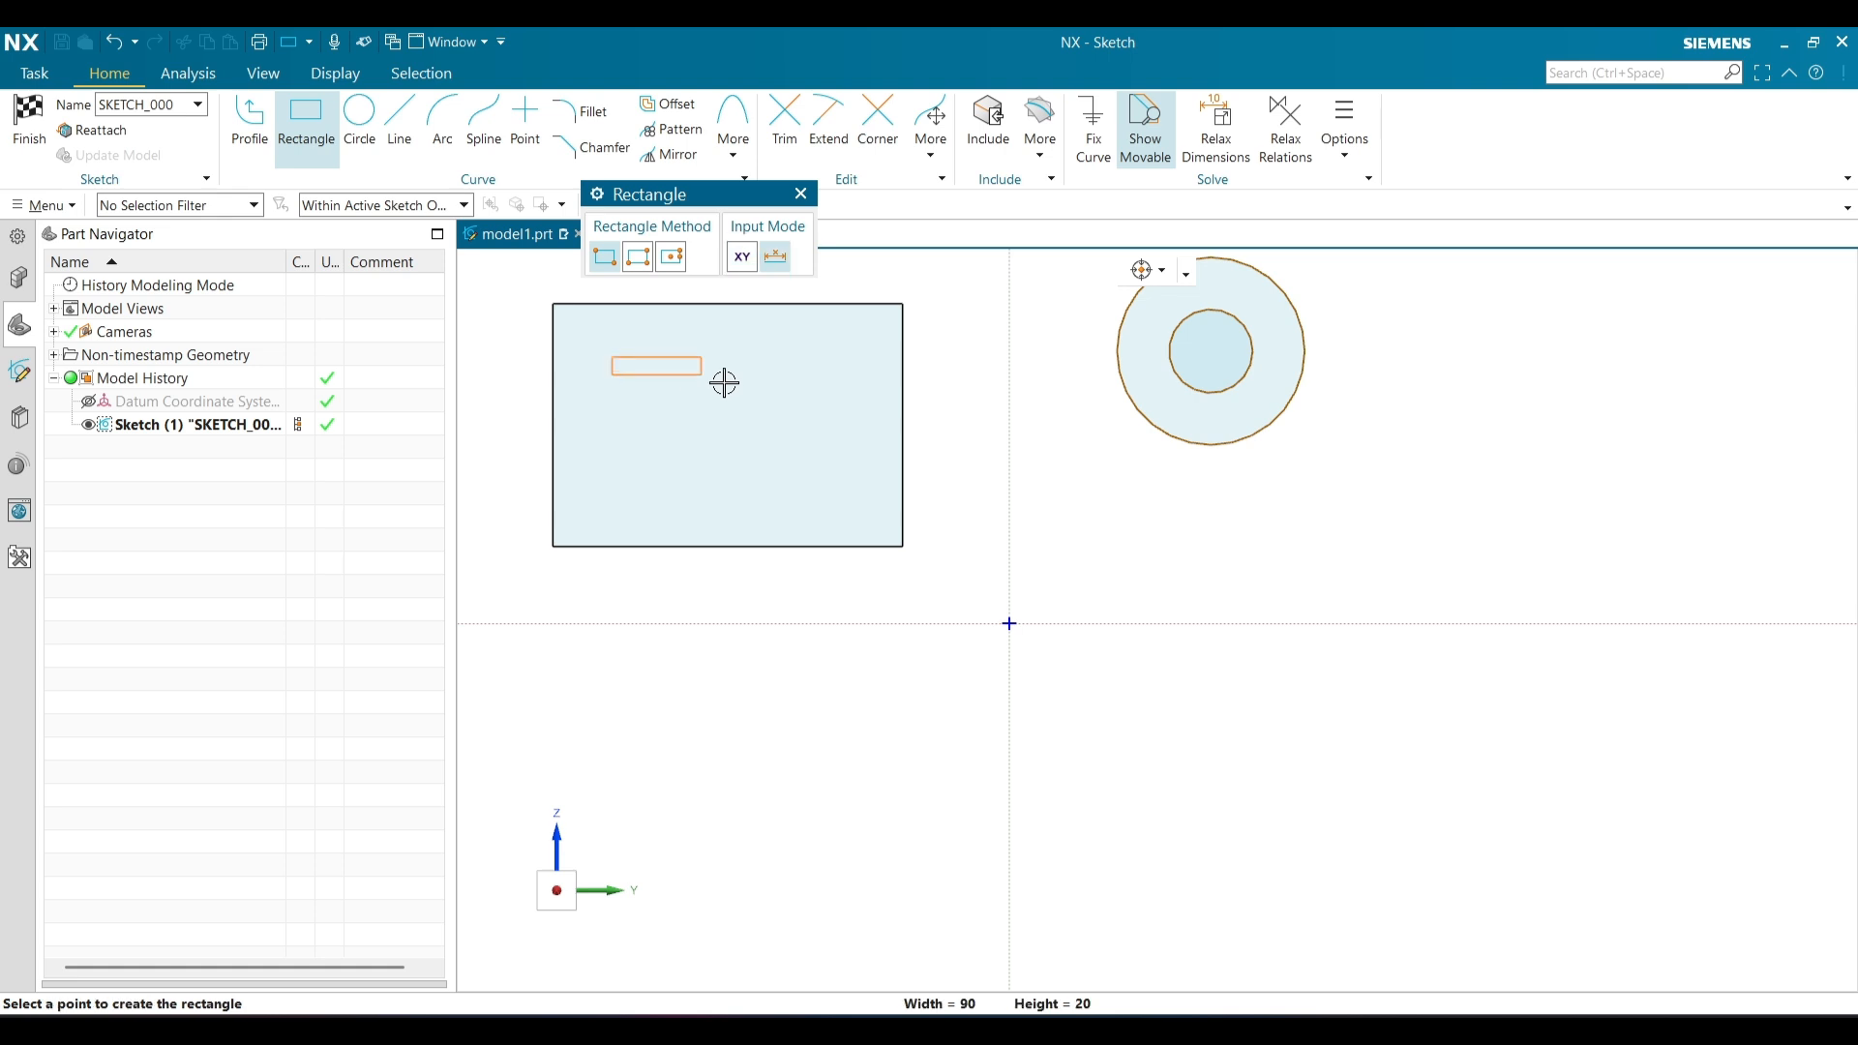
left_click(833, 500)
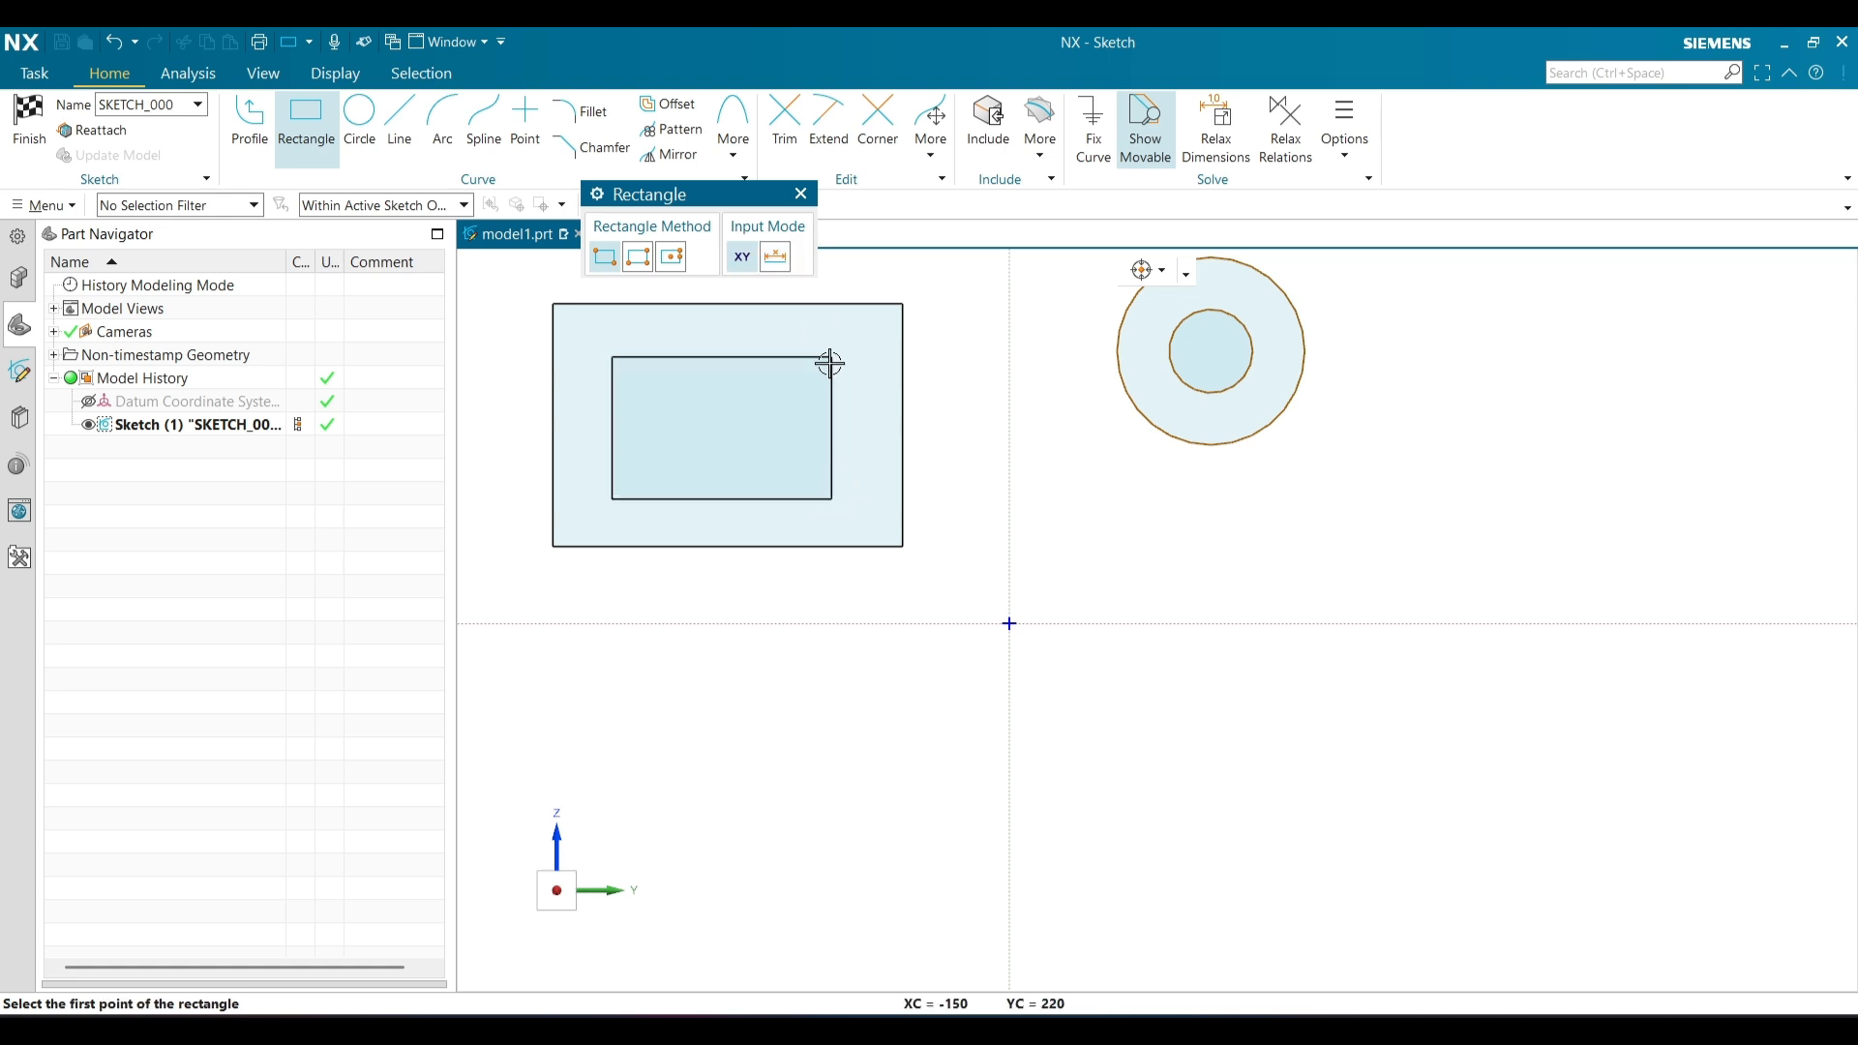
left_click(802, 197)
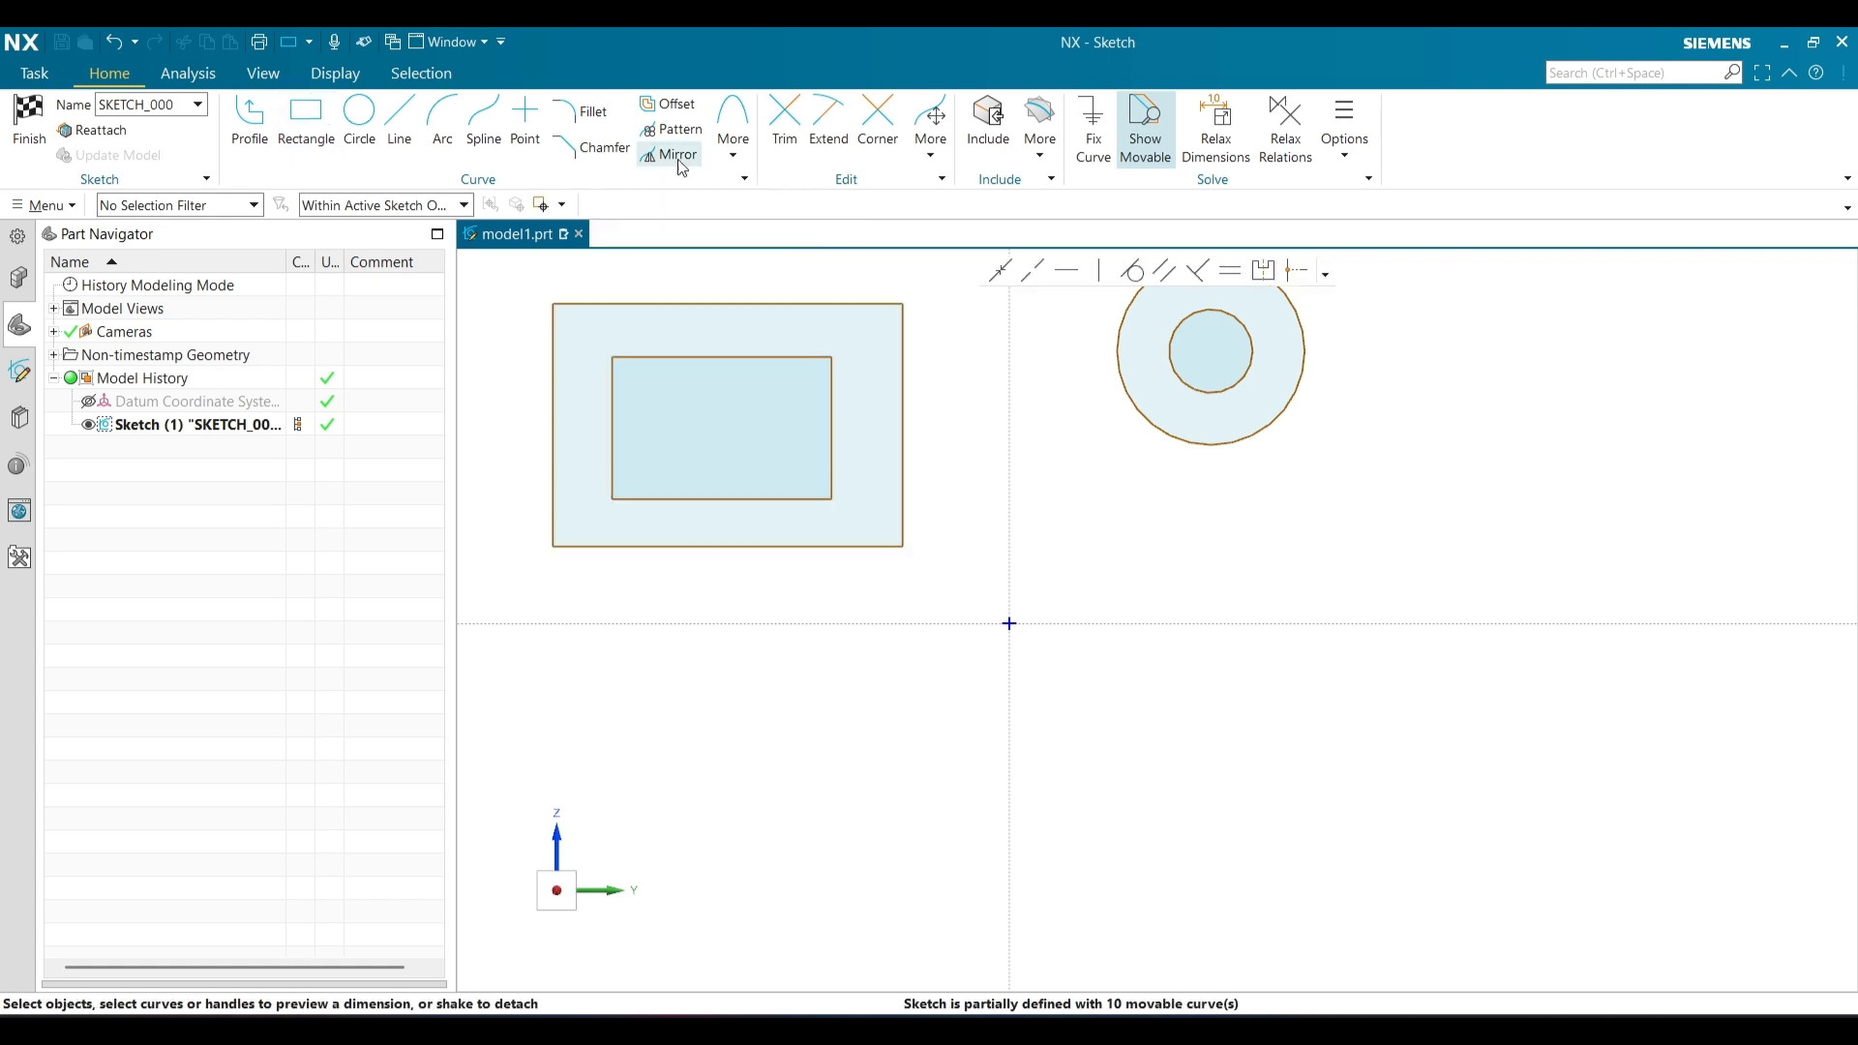
left_click(45, 138)
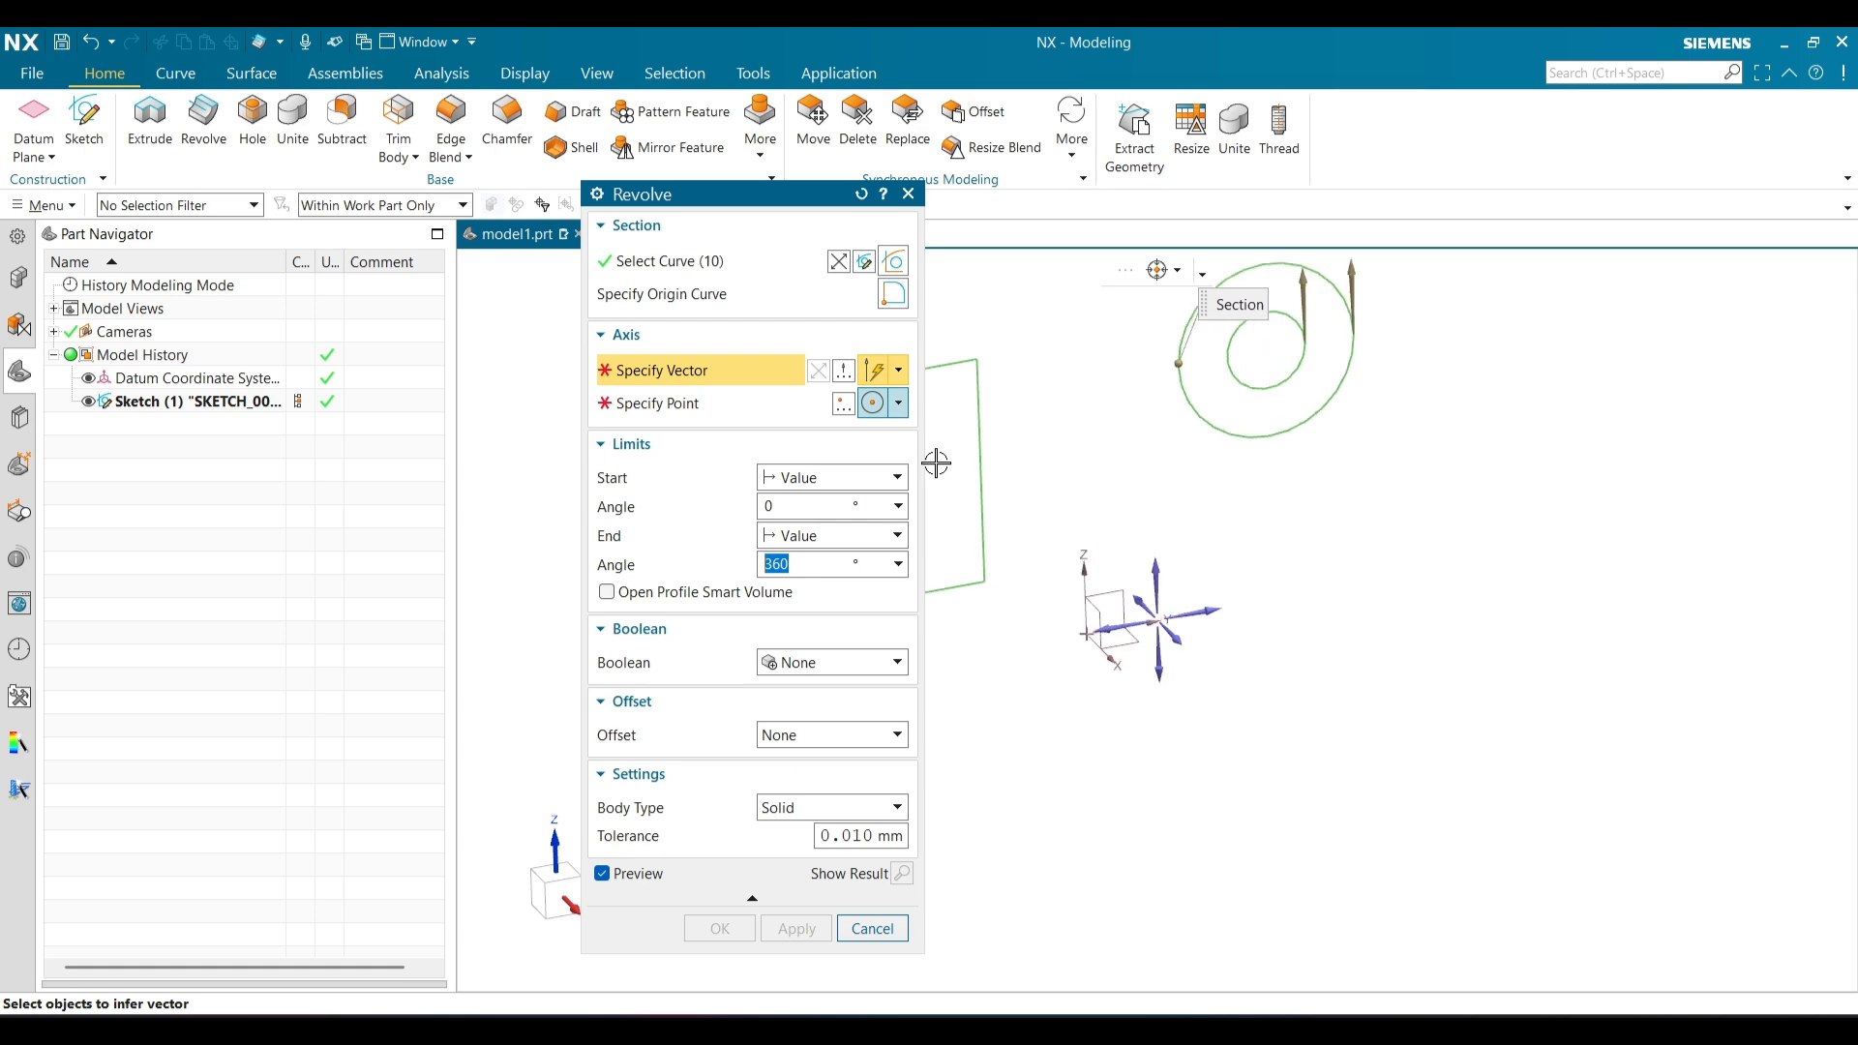
Limit the revolve section to the two concentric circles and set the axis vector to the negative Y direction
left_click(712, 265)
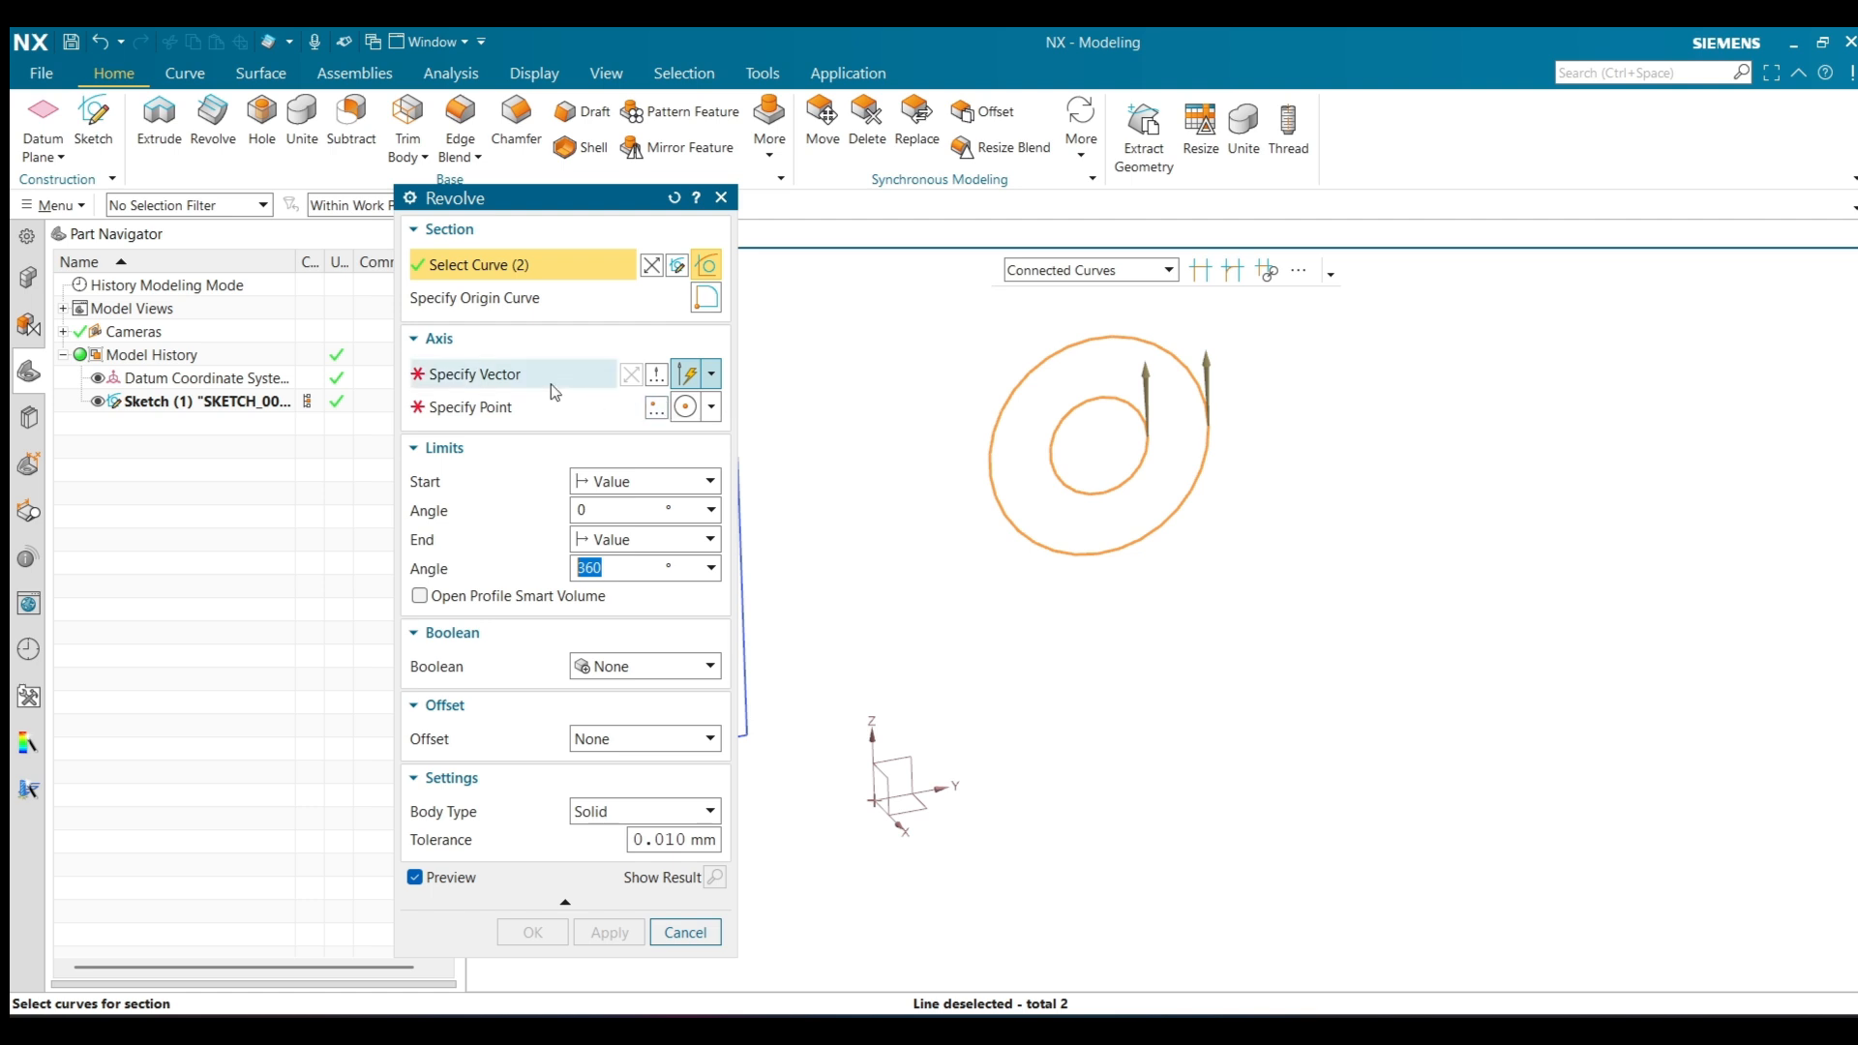
left_click(549, 385)
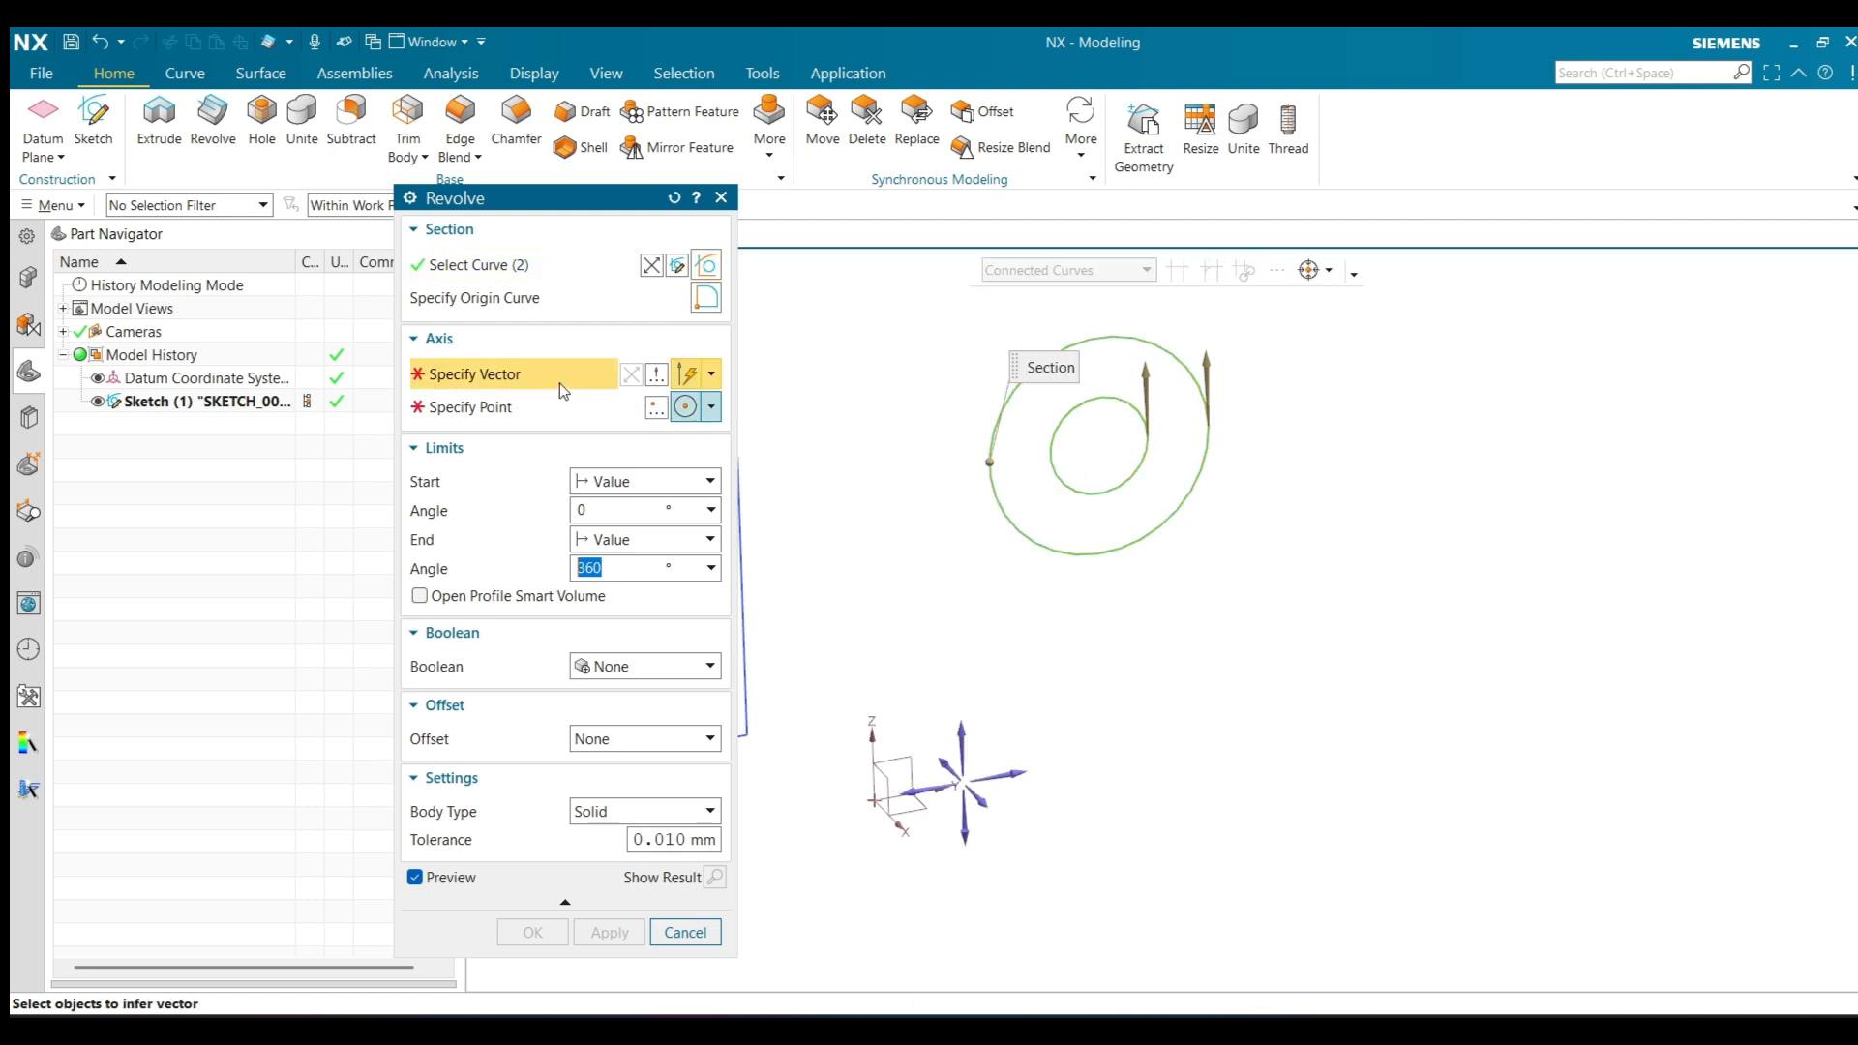
left_click(712, 375)
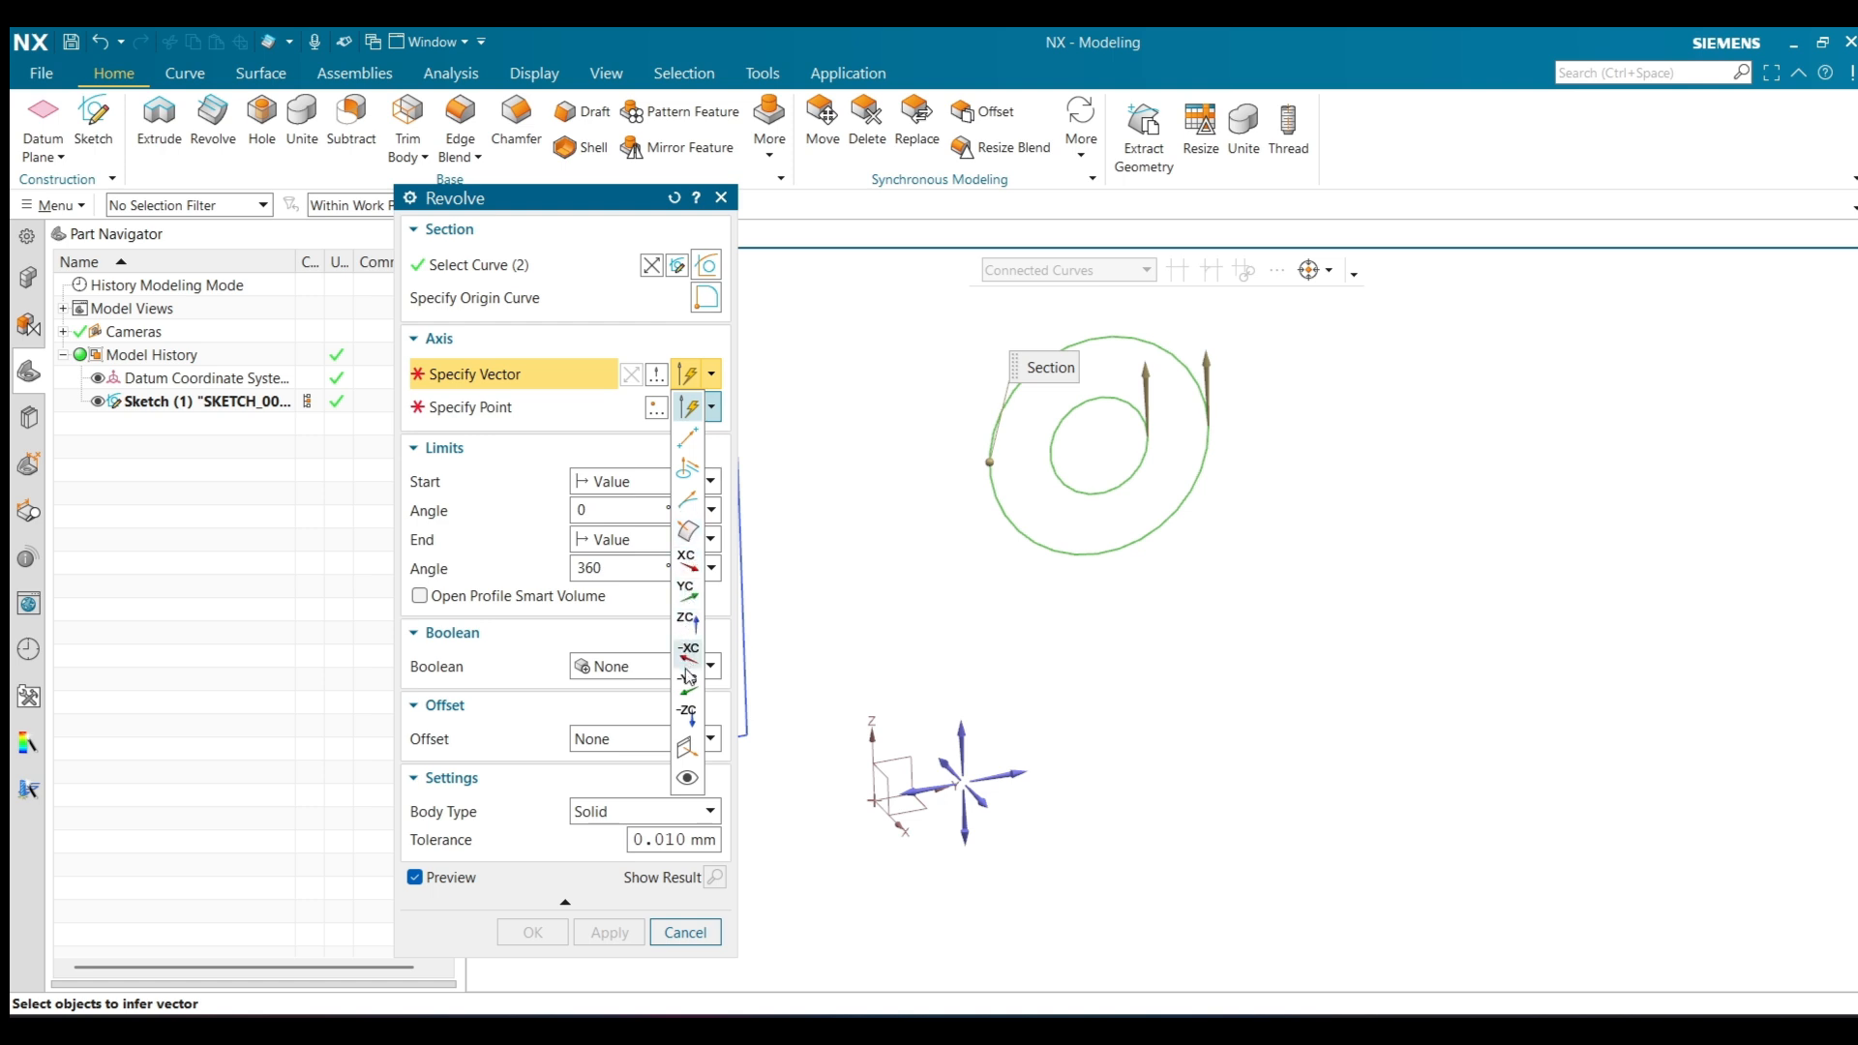
left_click(717, 380)
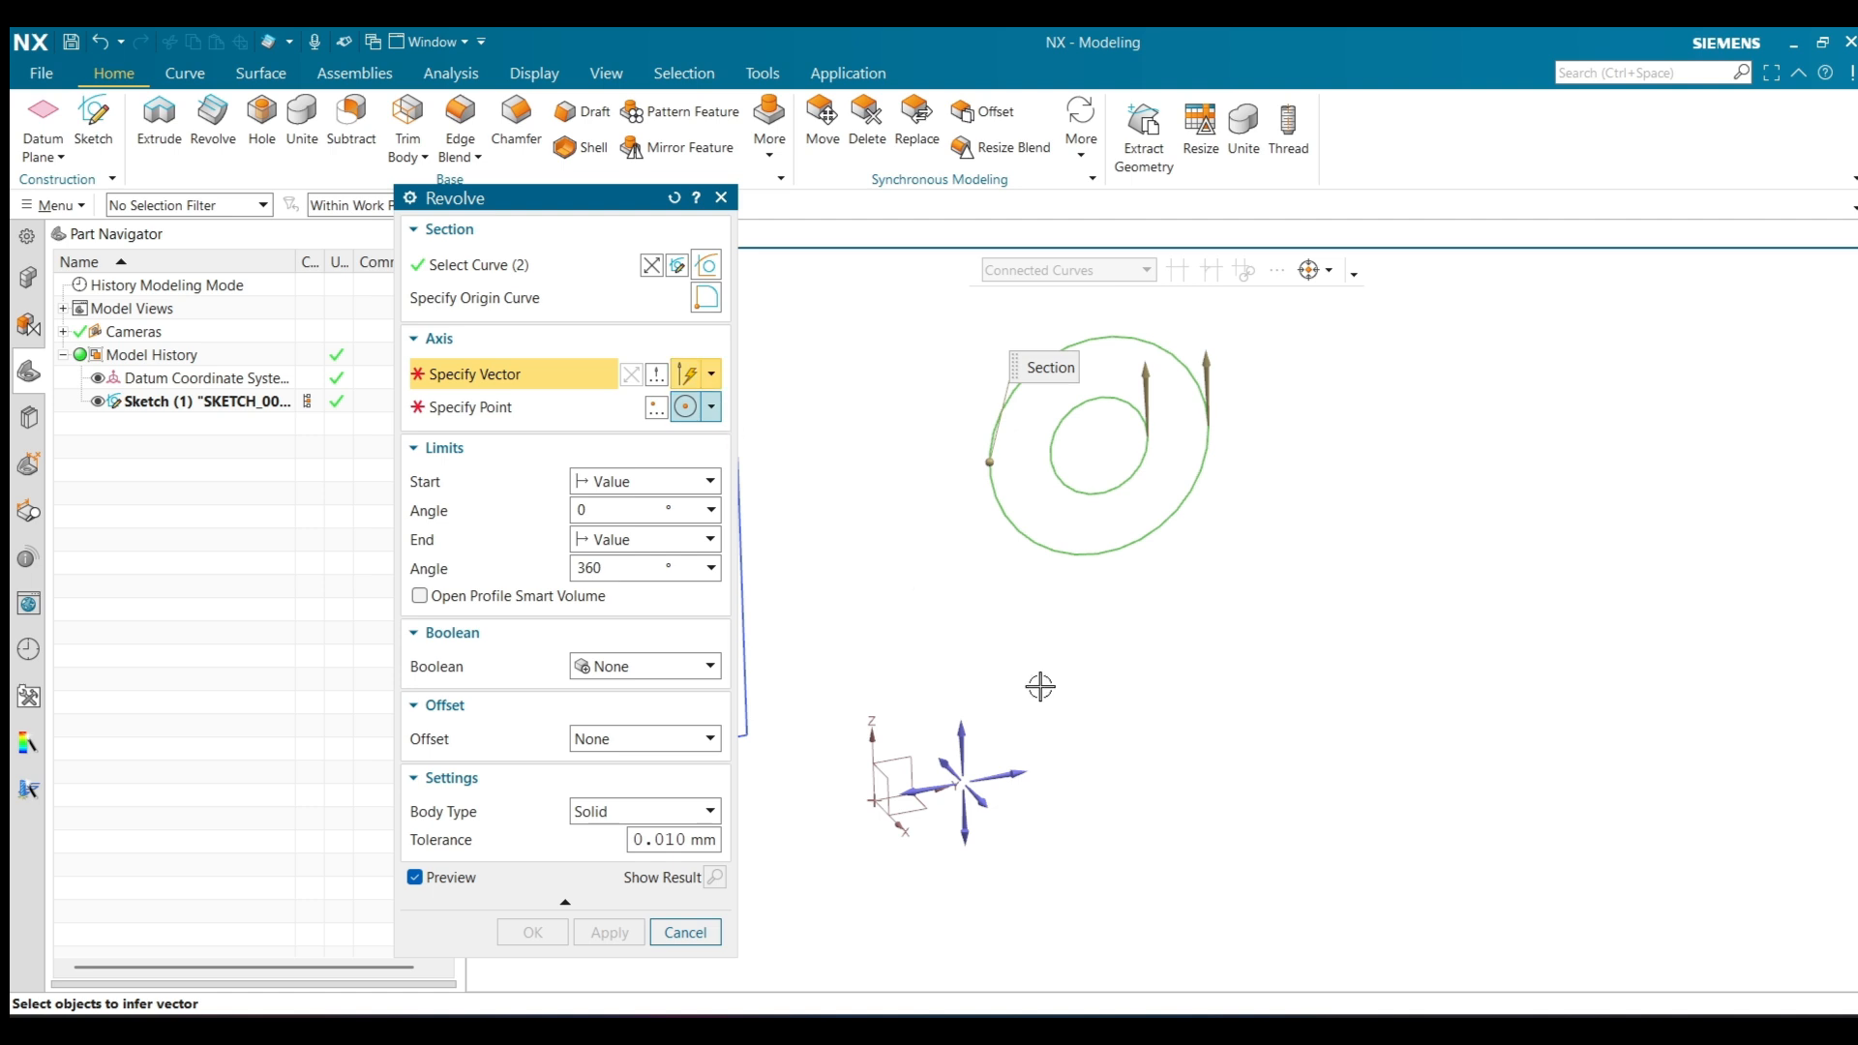
mouse_move(1057, 689)
middle_mouse_down()
mouse_move(1037, 651)
mouse_move(1017, 664)
mouse_move(1041, 668)
middle_mouse_up()
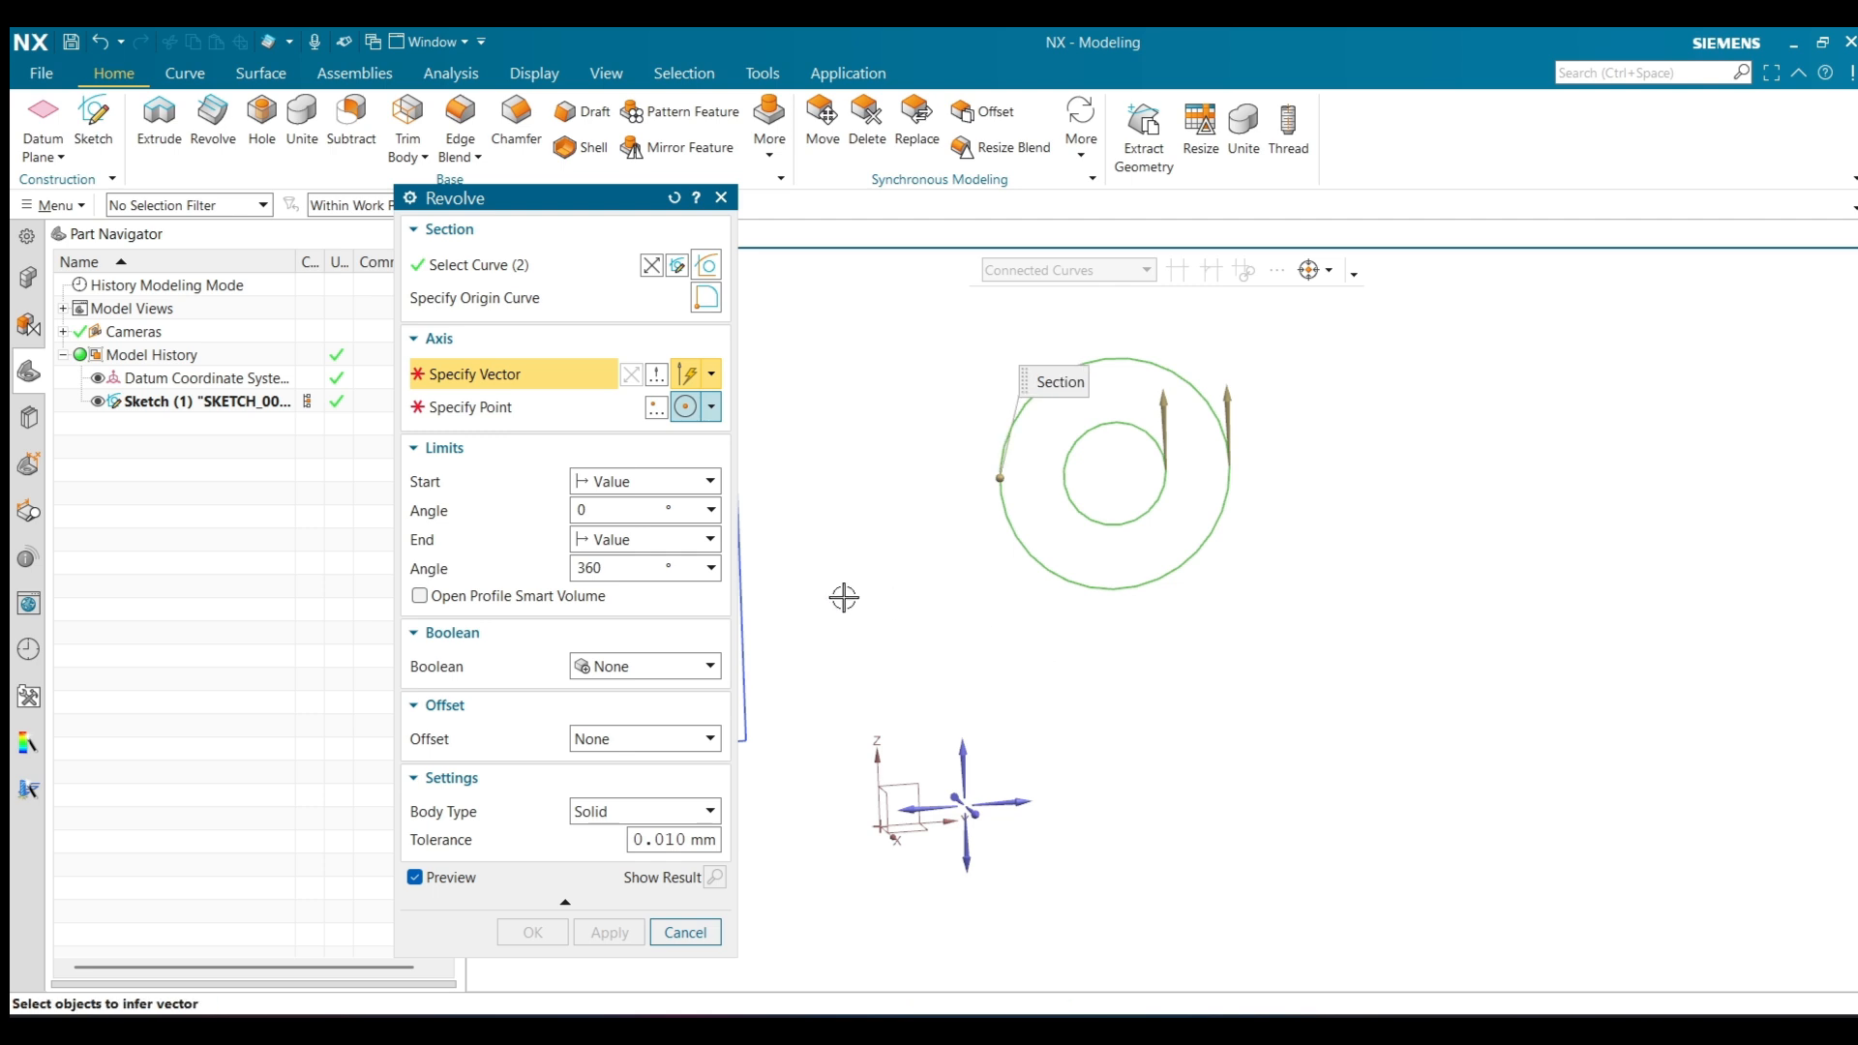
left_click(921, 803)
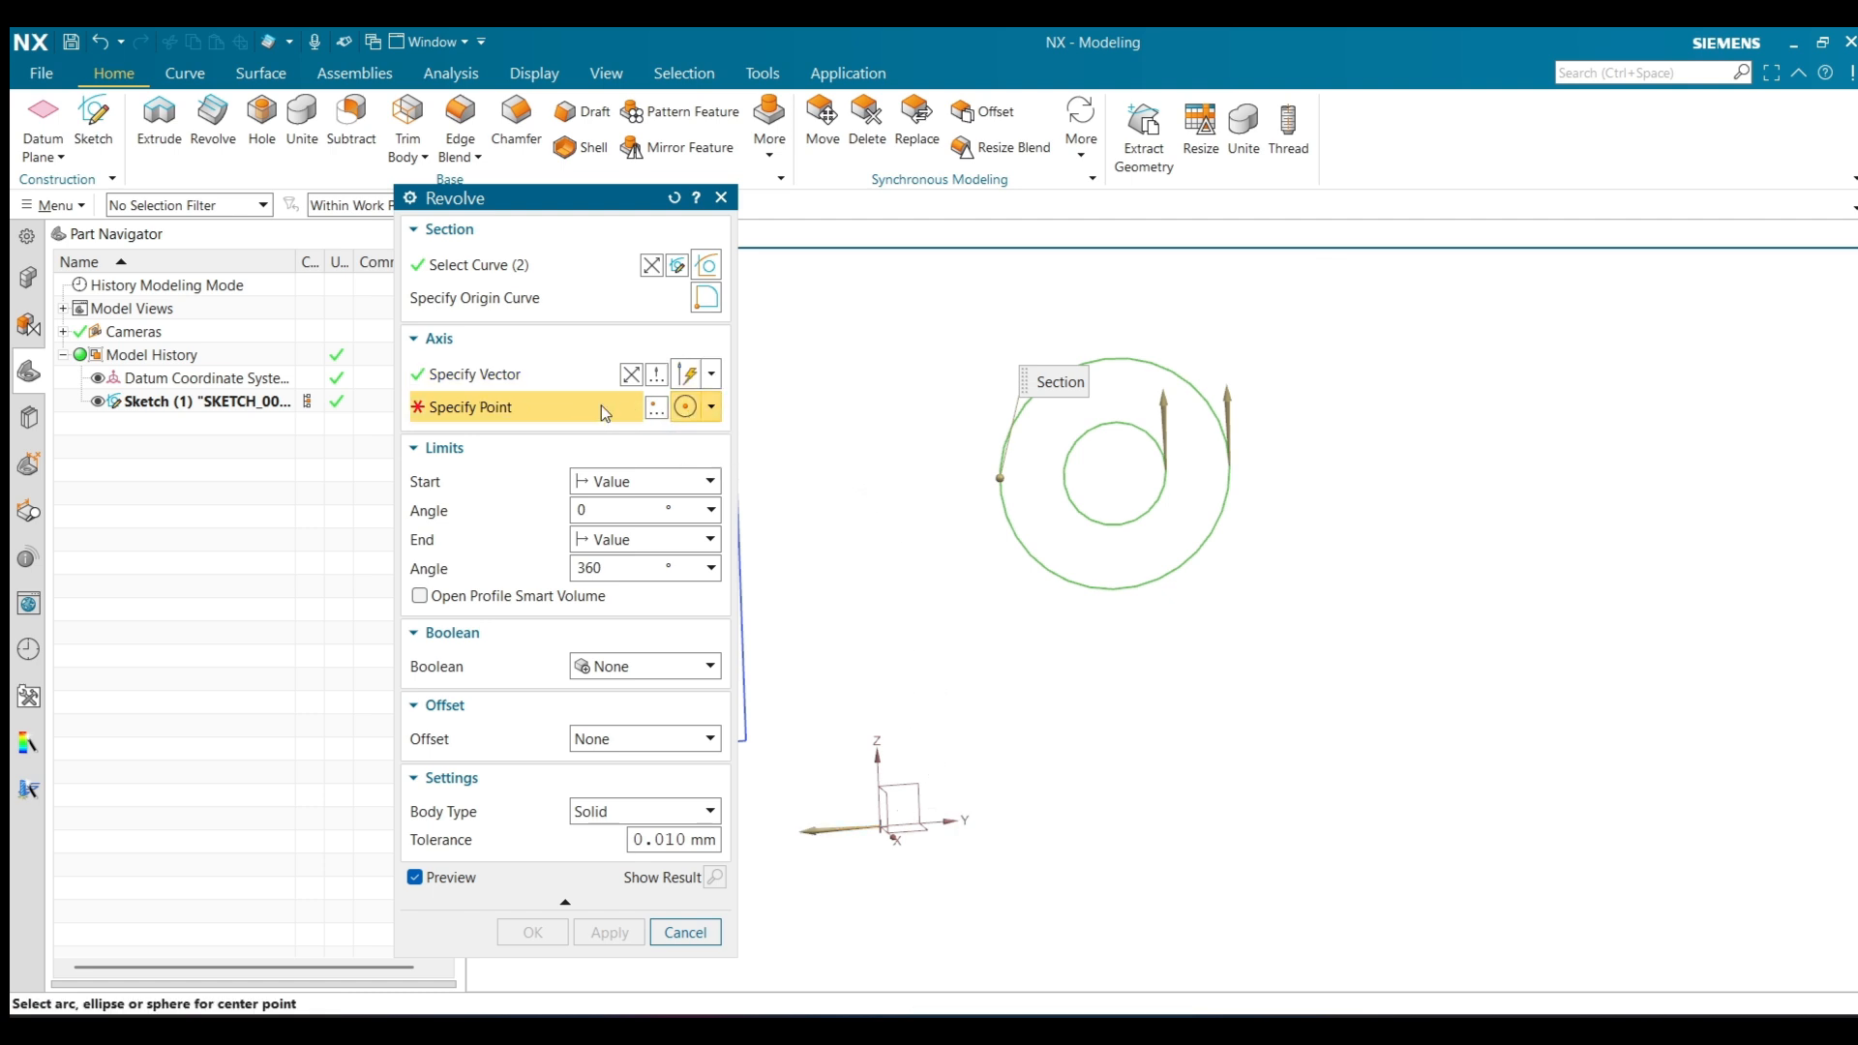
Place the revolve axis through an inferred point and create the 360° solid revolve of the two circles
left_click(713, 410)
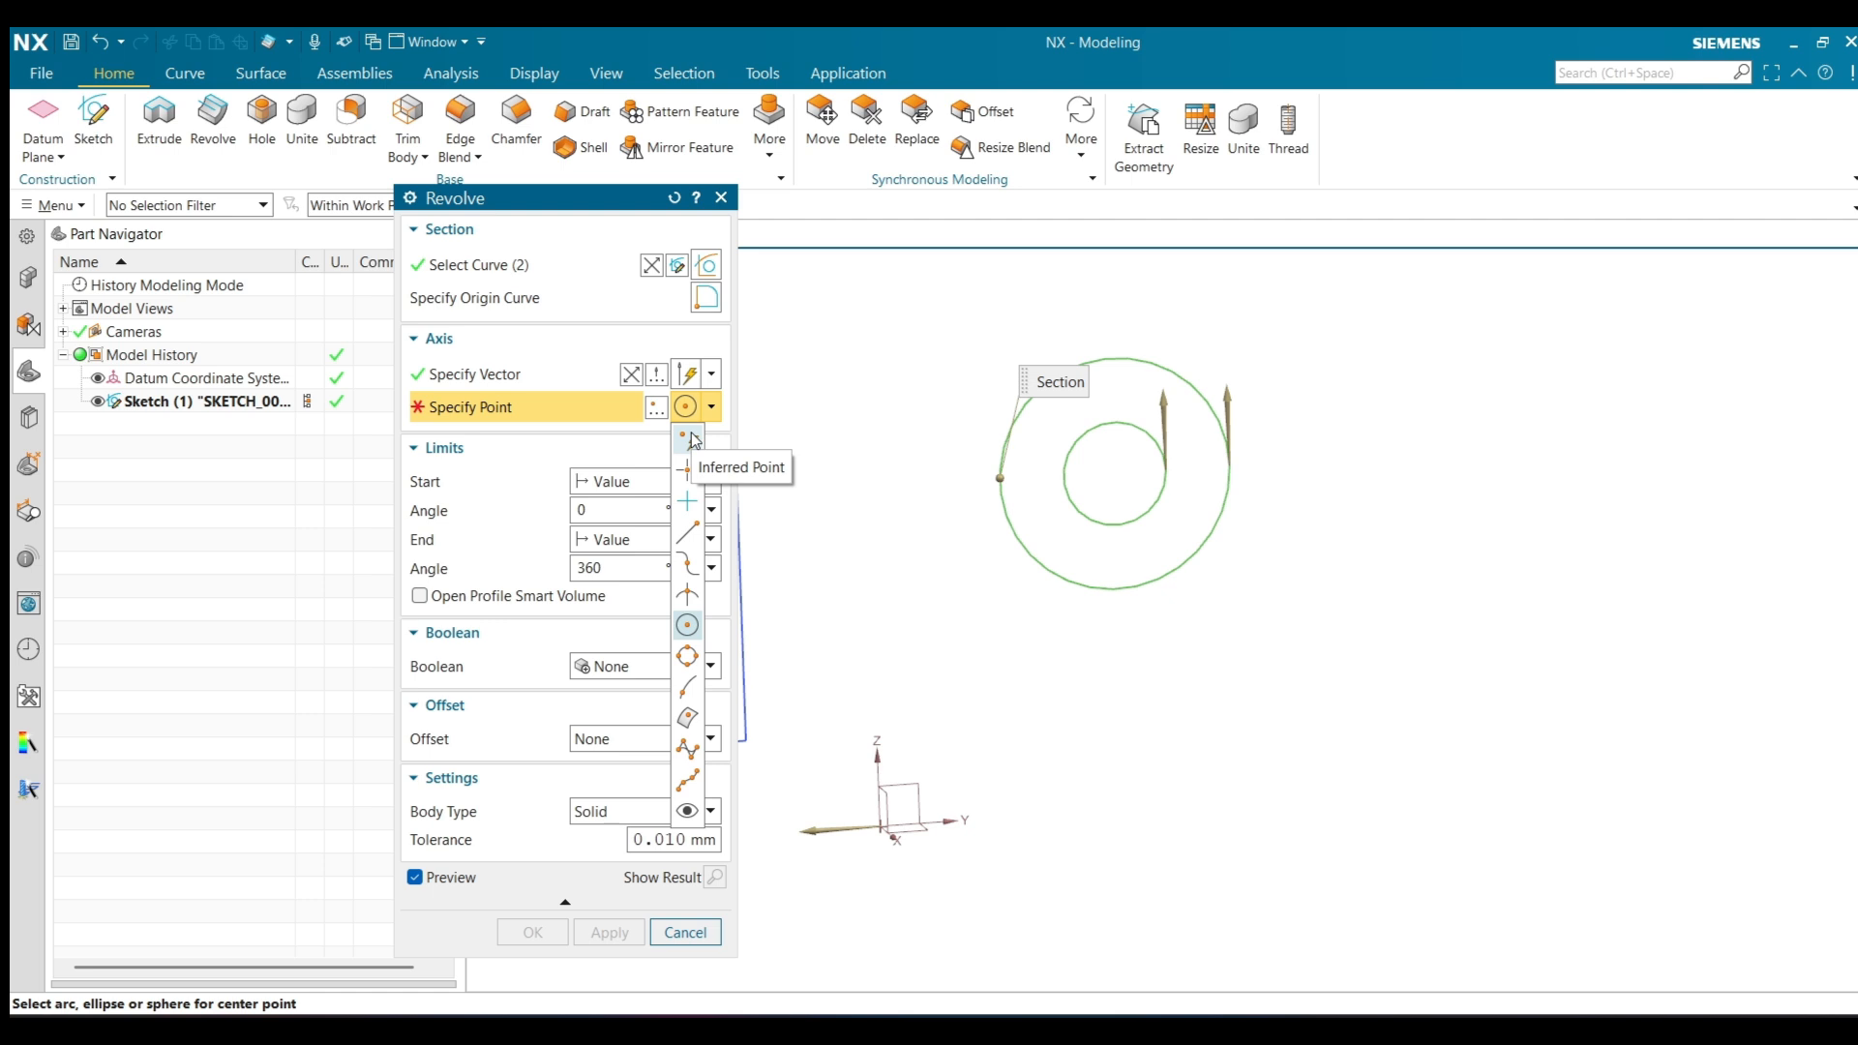
left_click(689, 440)
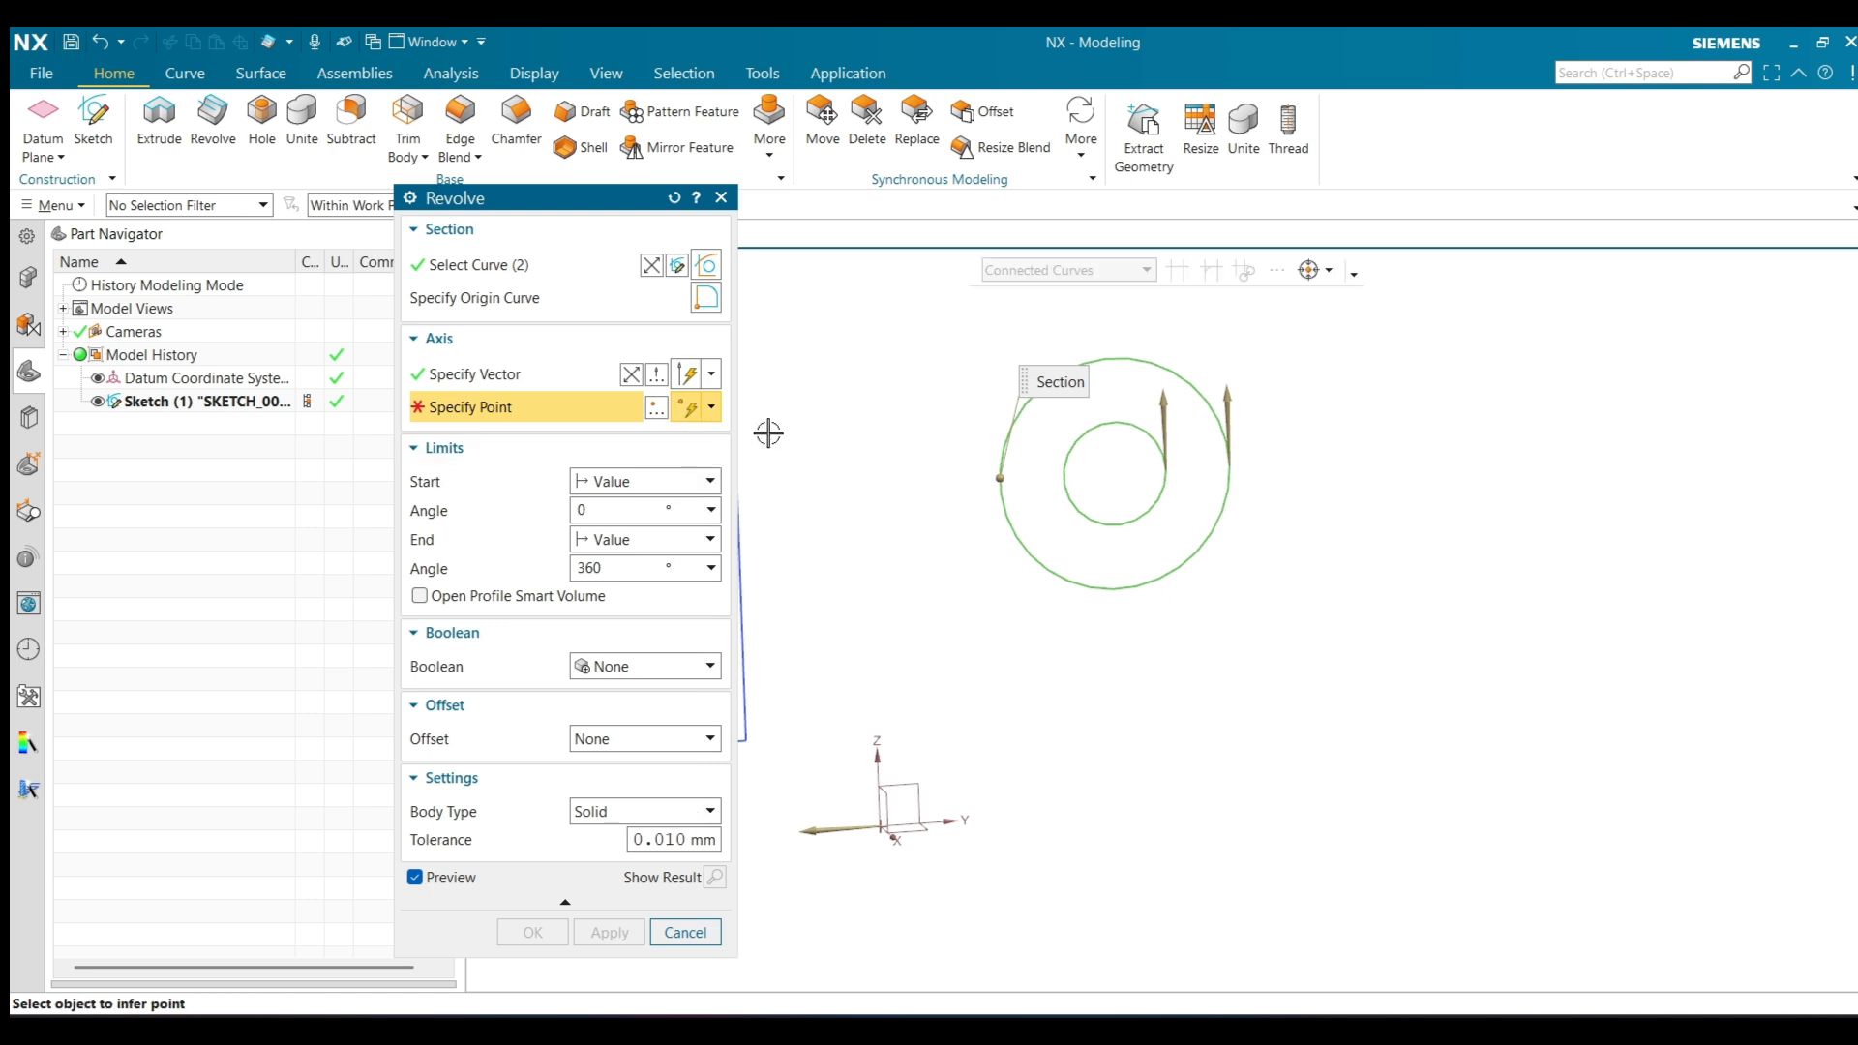
left_click(915, 551)
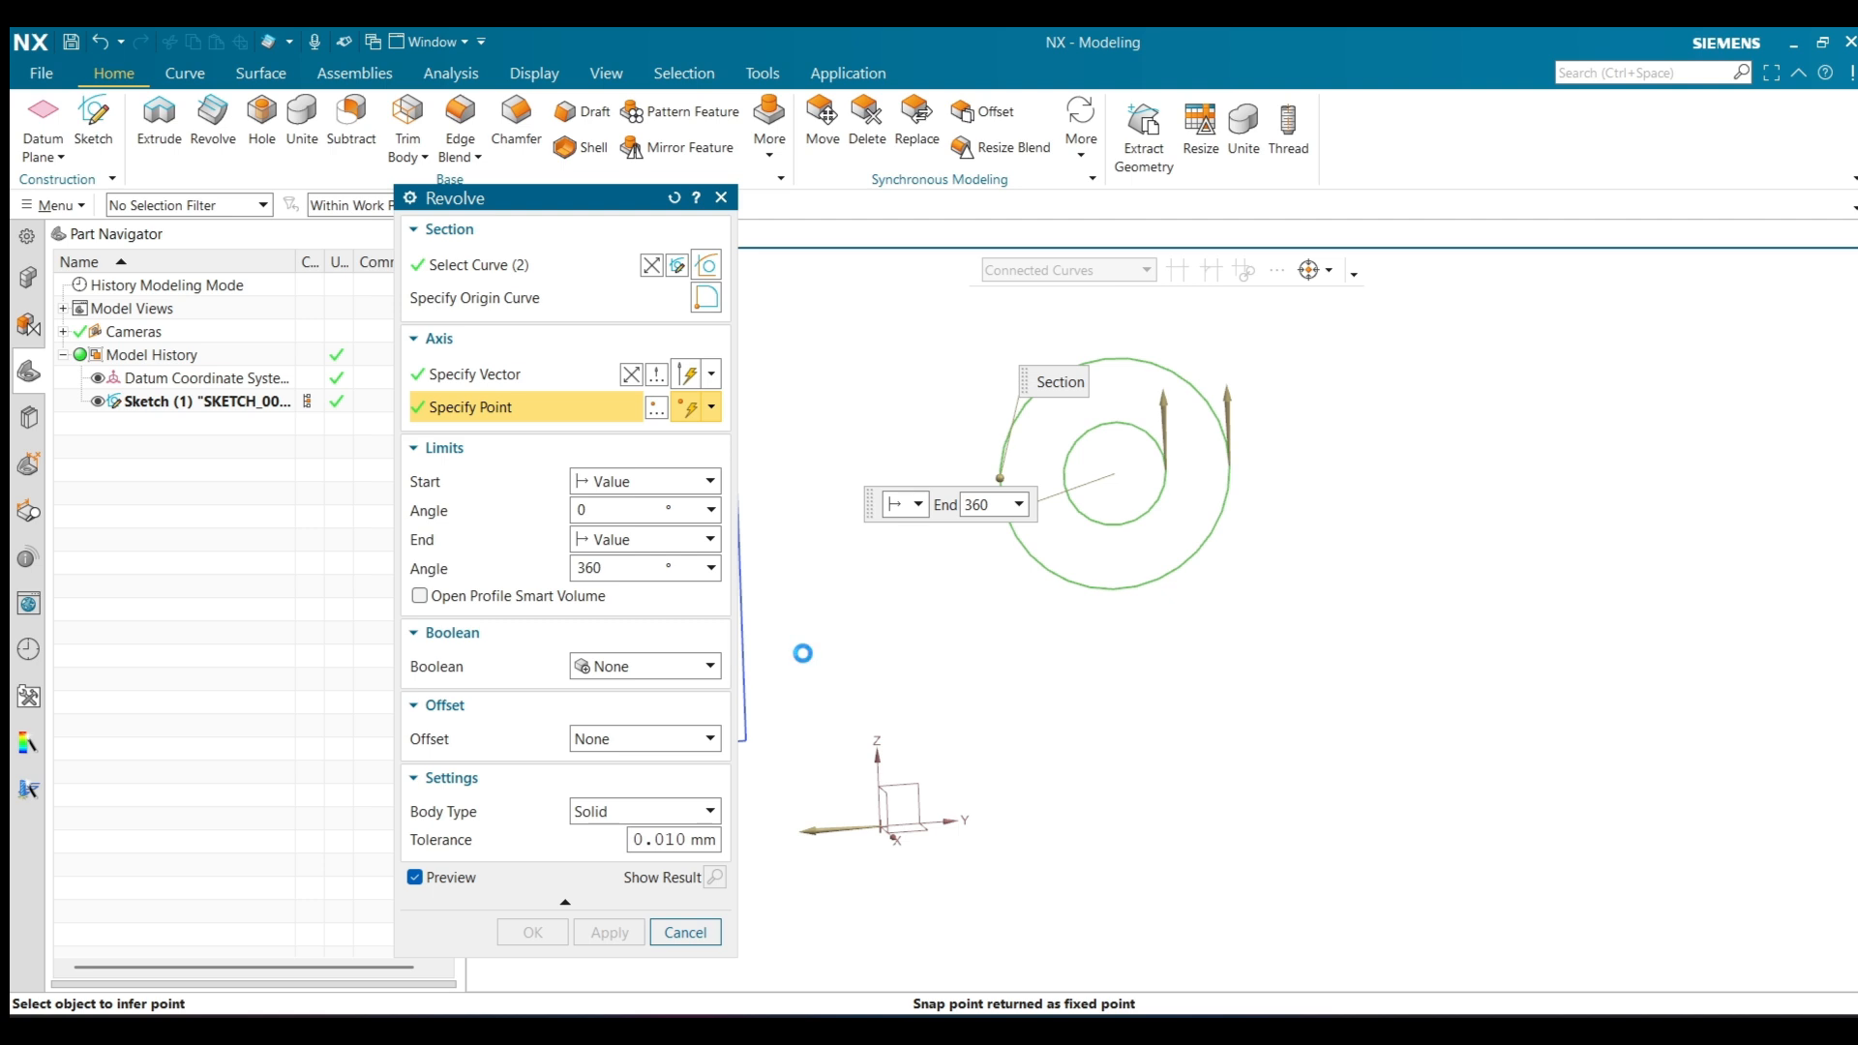
scroll(826, 639, "down", 4)
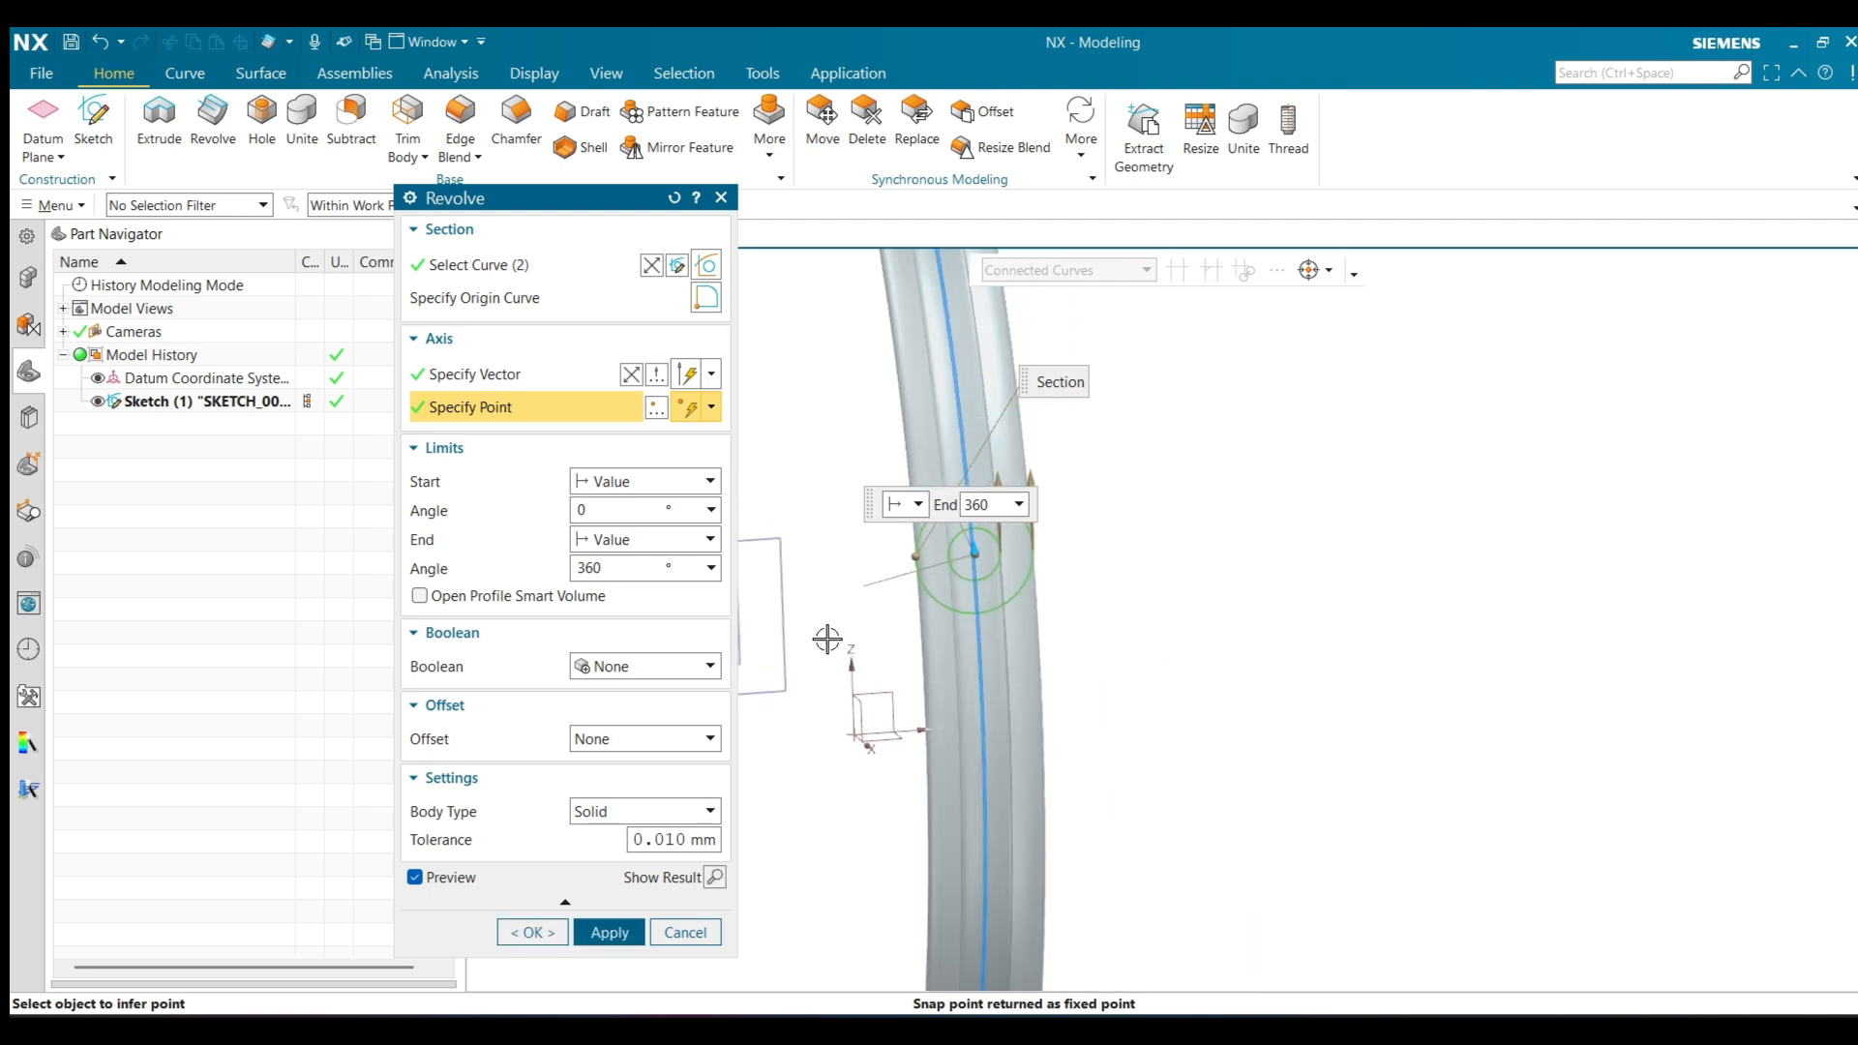
middle_click(825, 639)
middle_click_drag(1009, 592, 1084, 578)
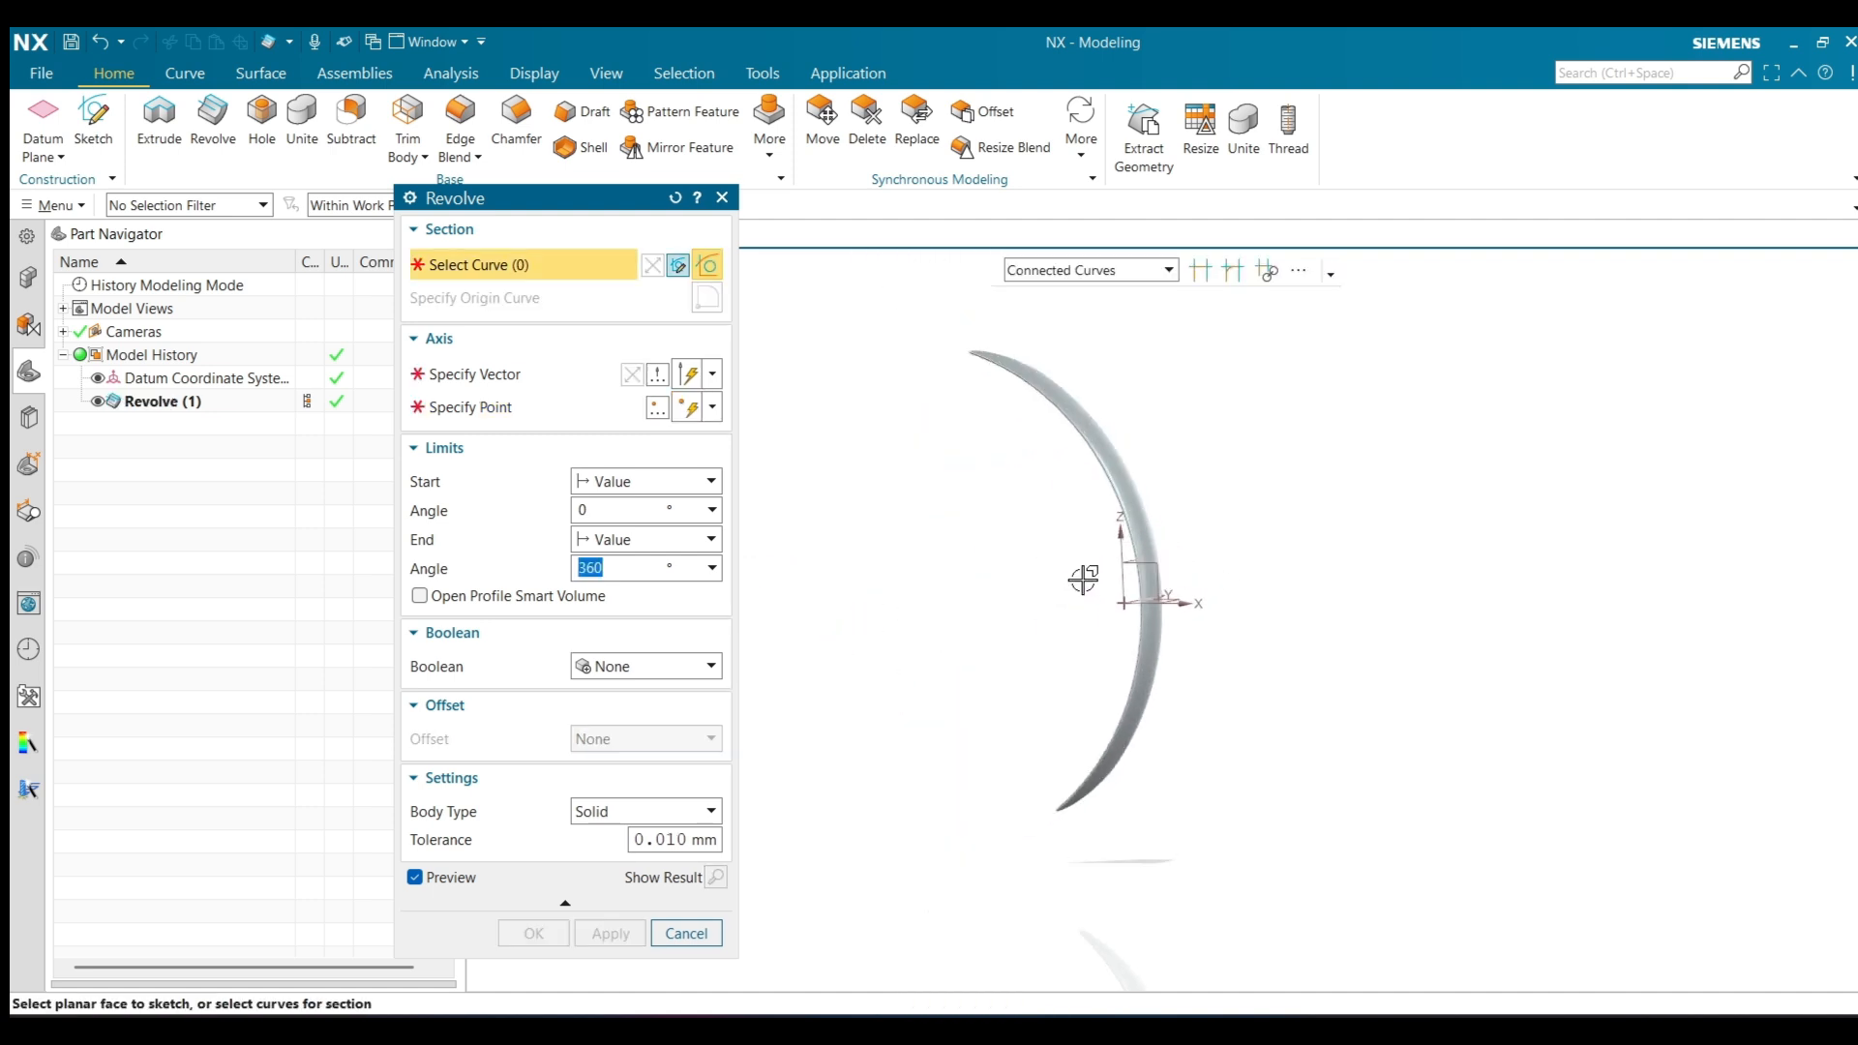
left_click(703, 935)
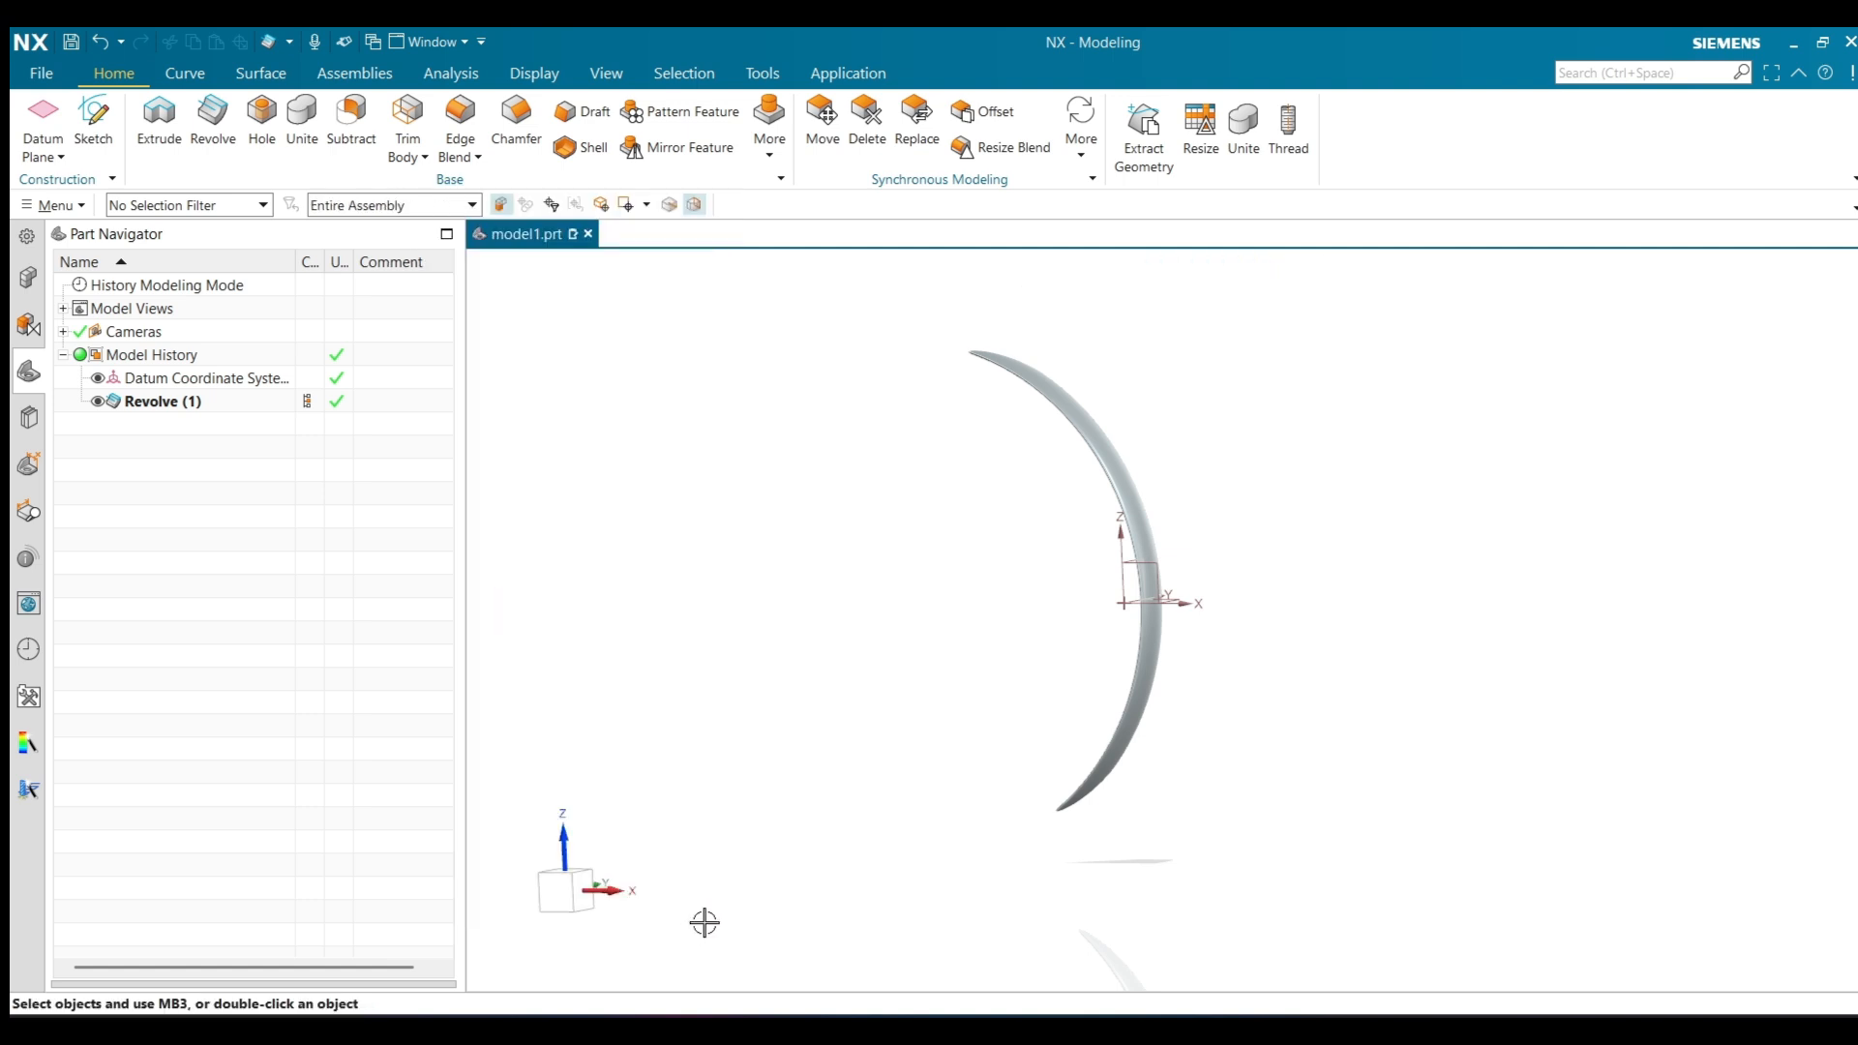
Make the section sketch of the ring-shaped Revolve feature external
middle_click_drag(864, 660, 944, 630)
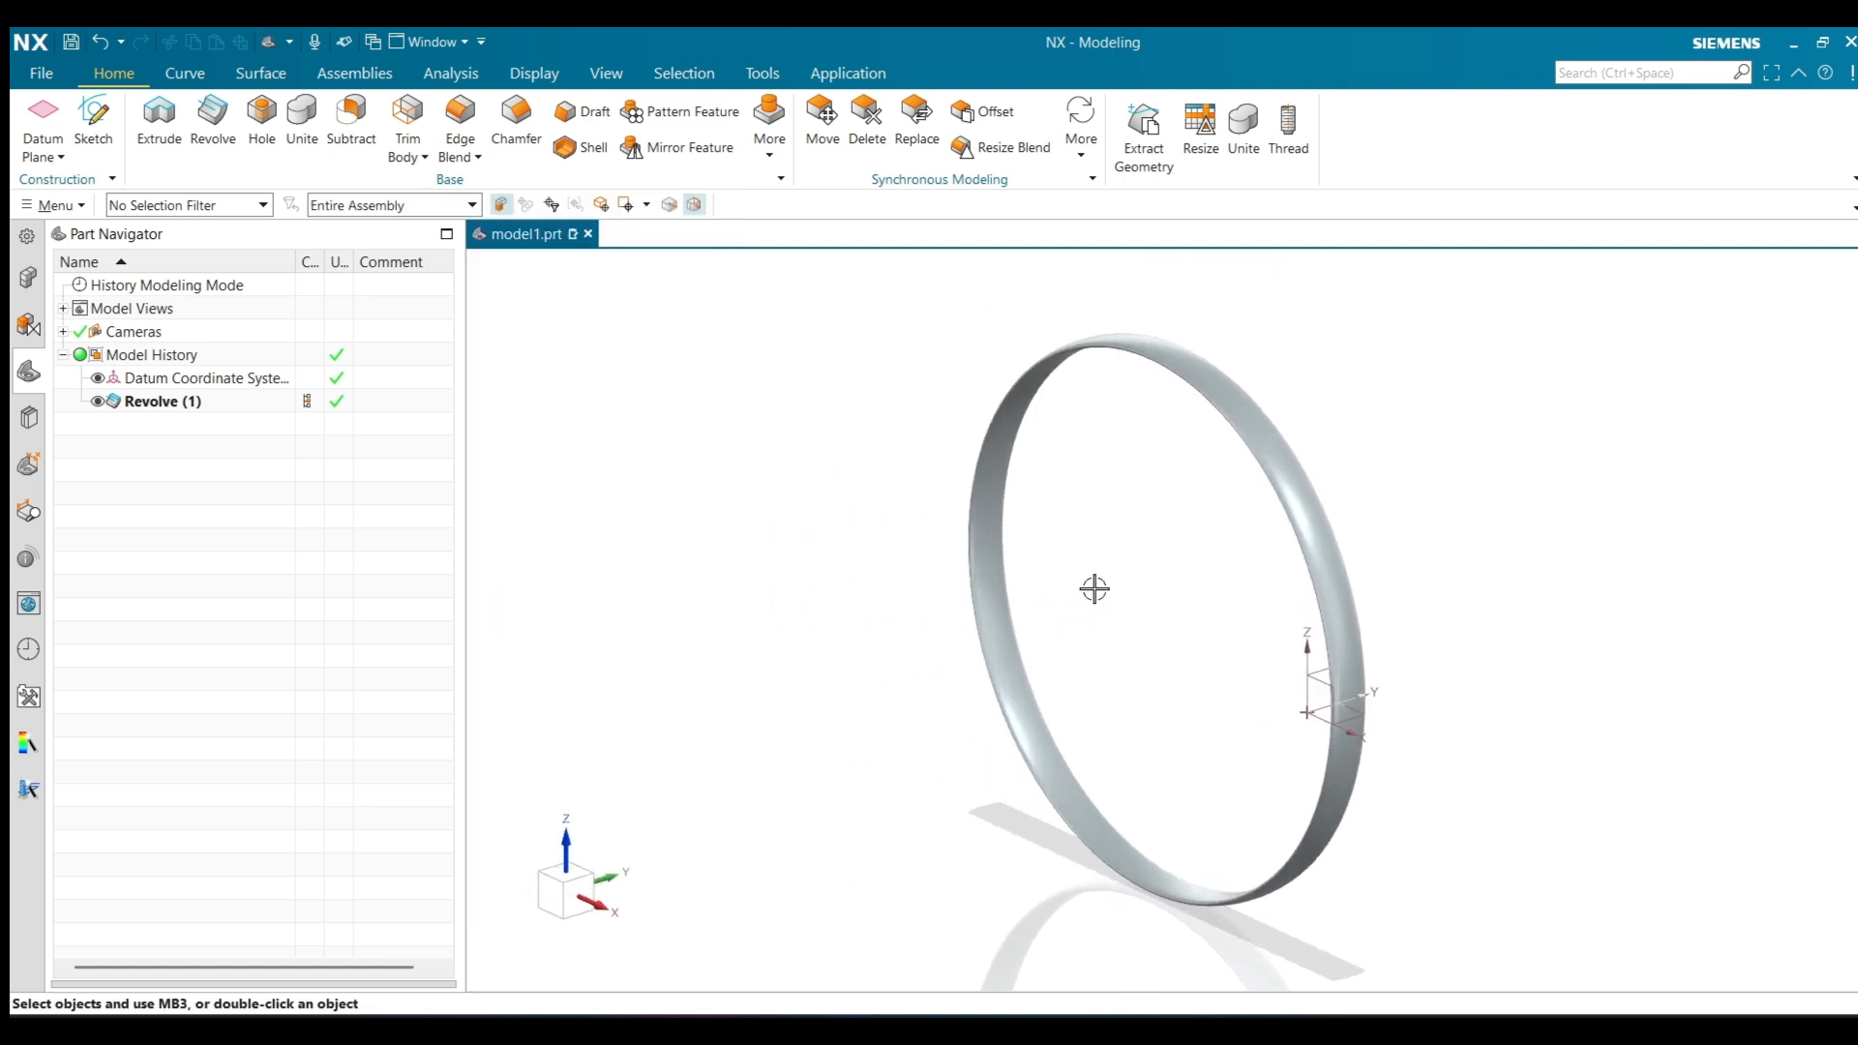
mouse_move(1095, 584)
middle_mouse_down()
mouse_move(1074, 584)
mouse_move(1094, 571)
middle_mouse_up()
scroll(1258, 436, "up", 5)
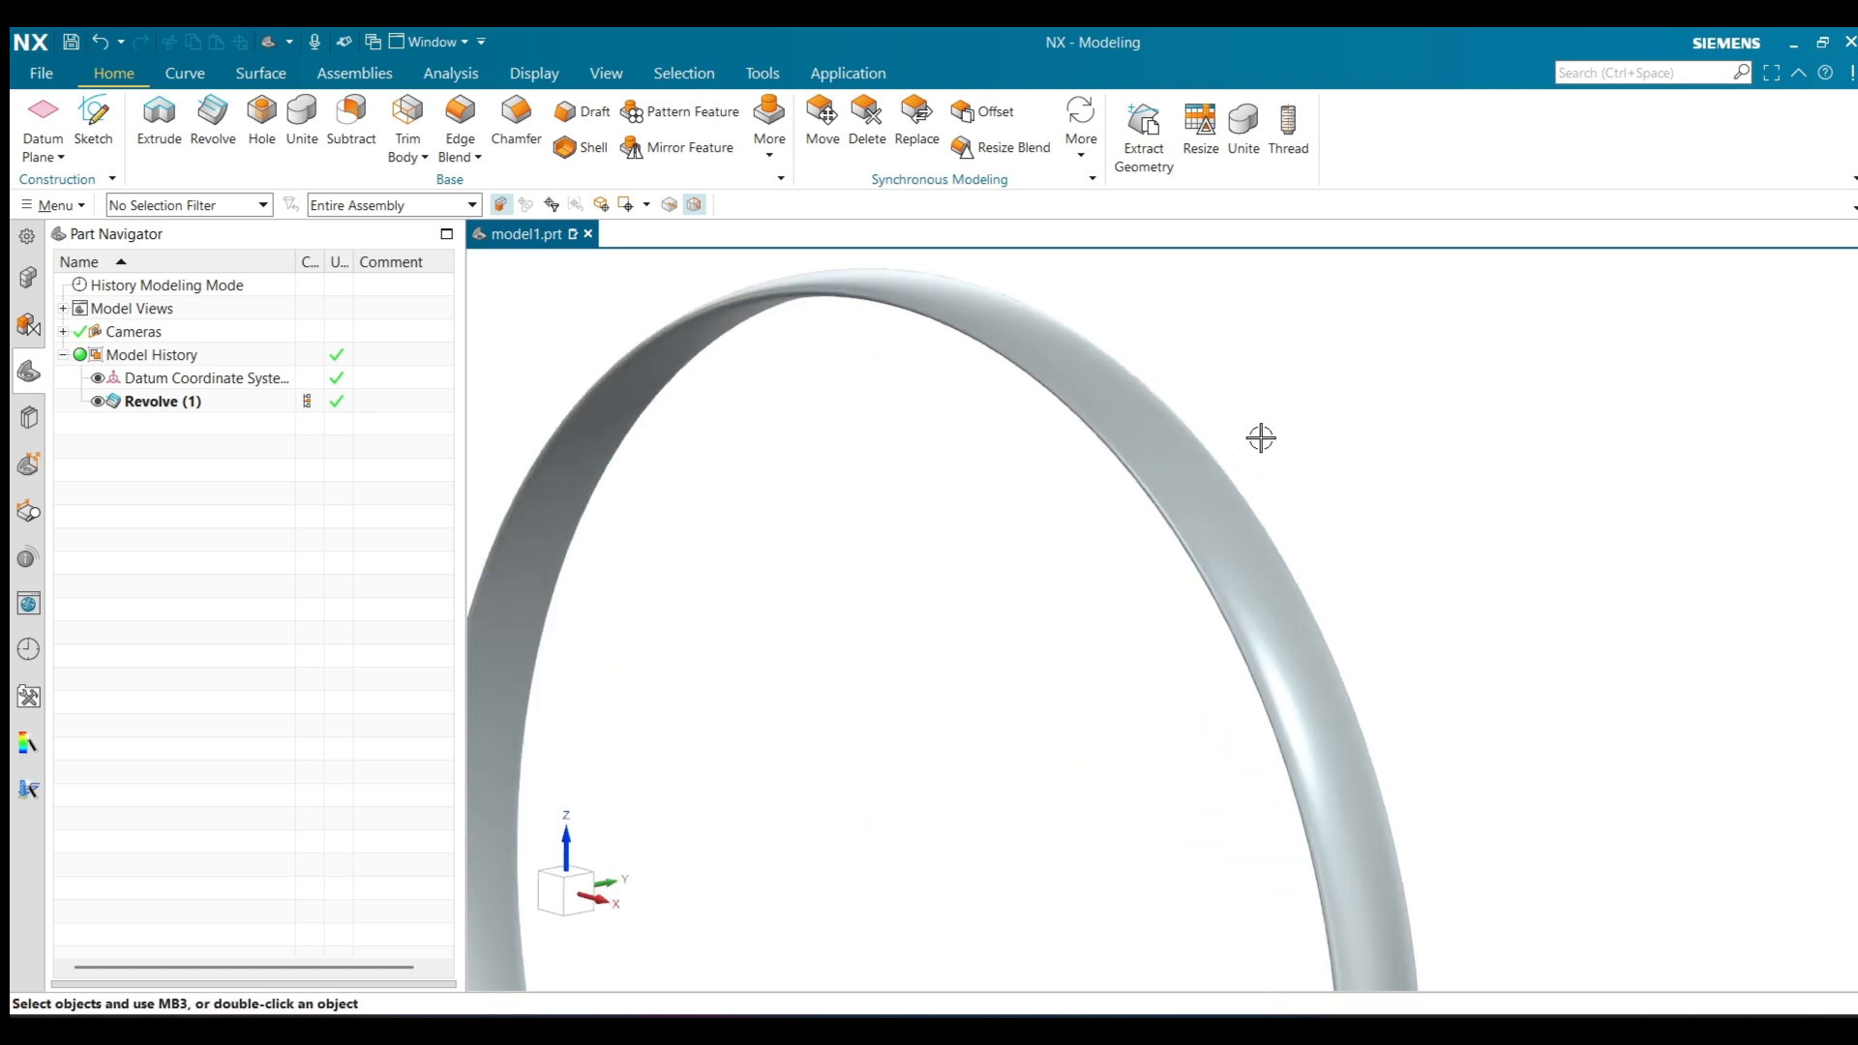
middle_click_drag(1262, 437, 1232, 378)
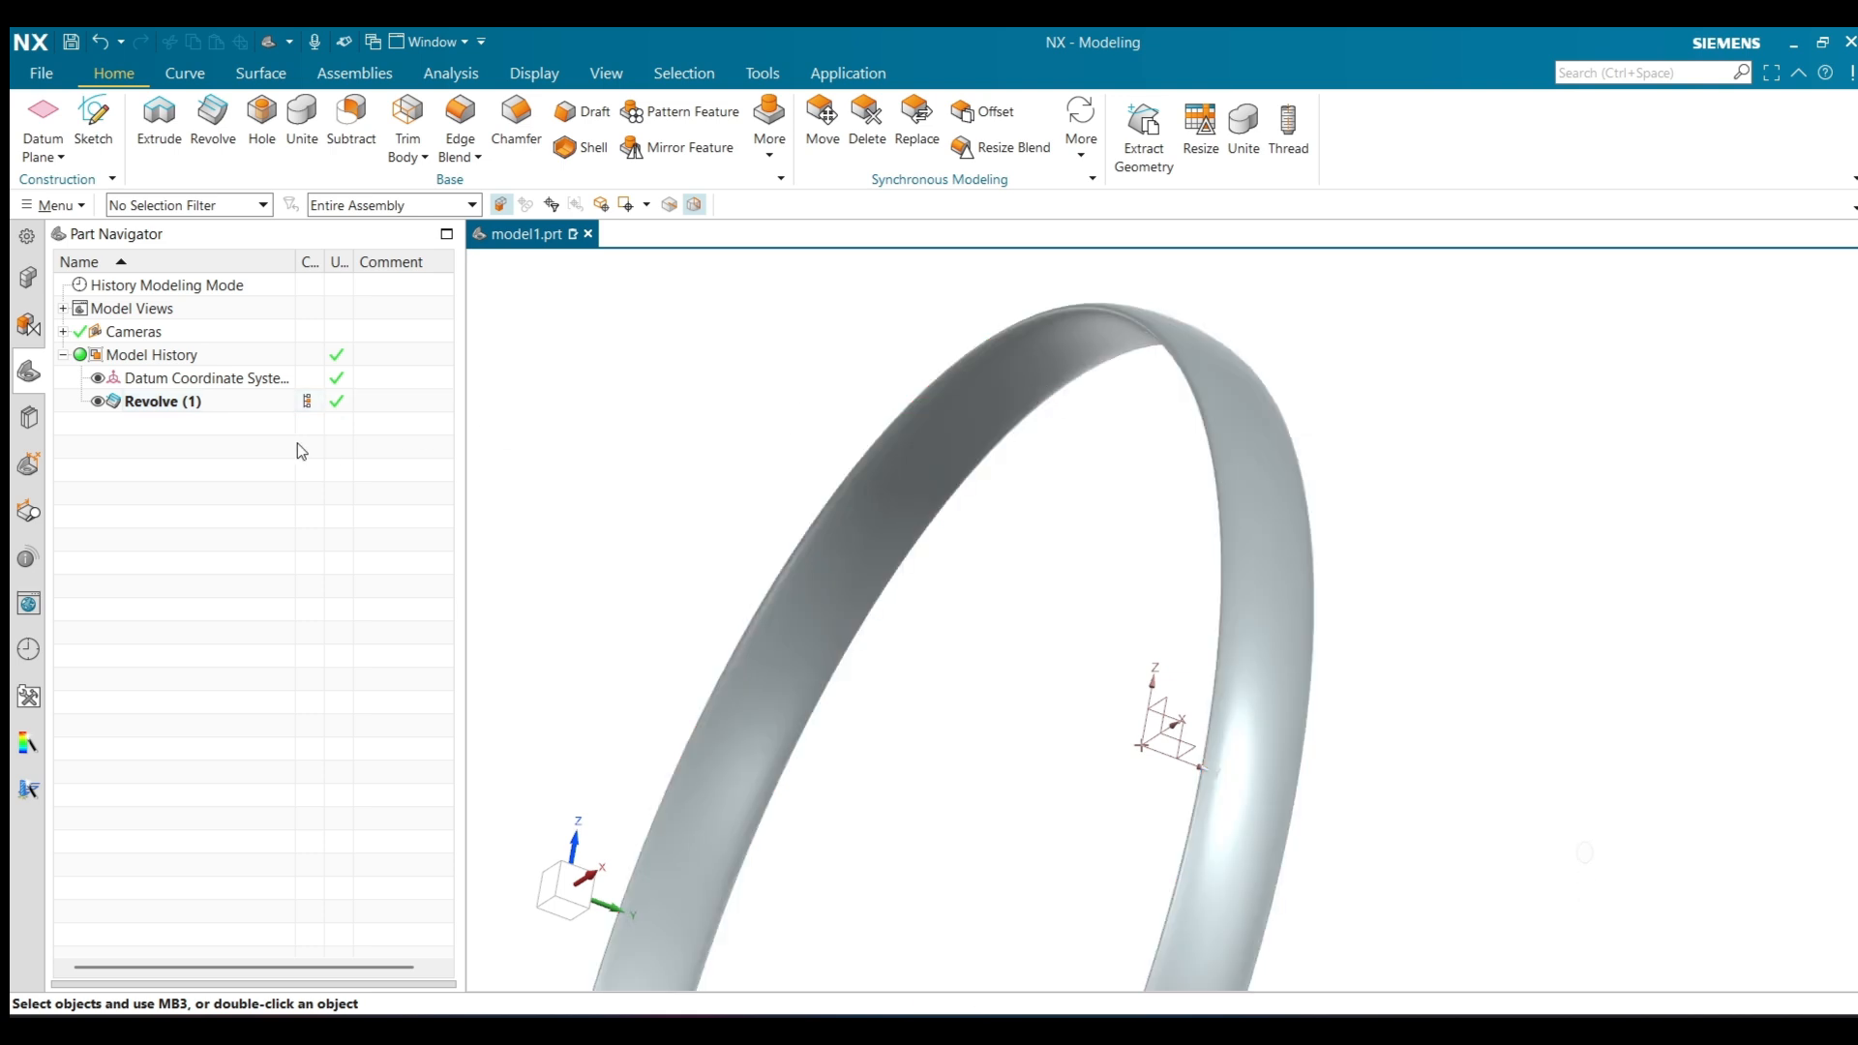
right_click(259, 401)
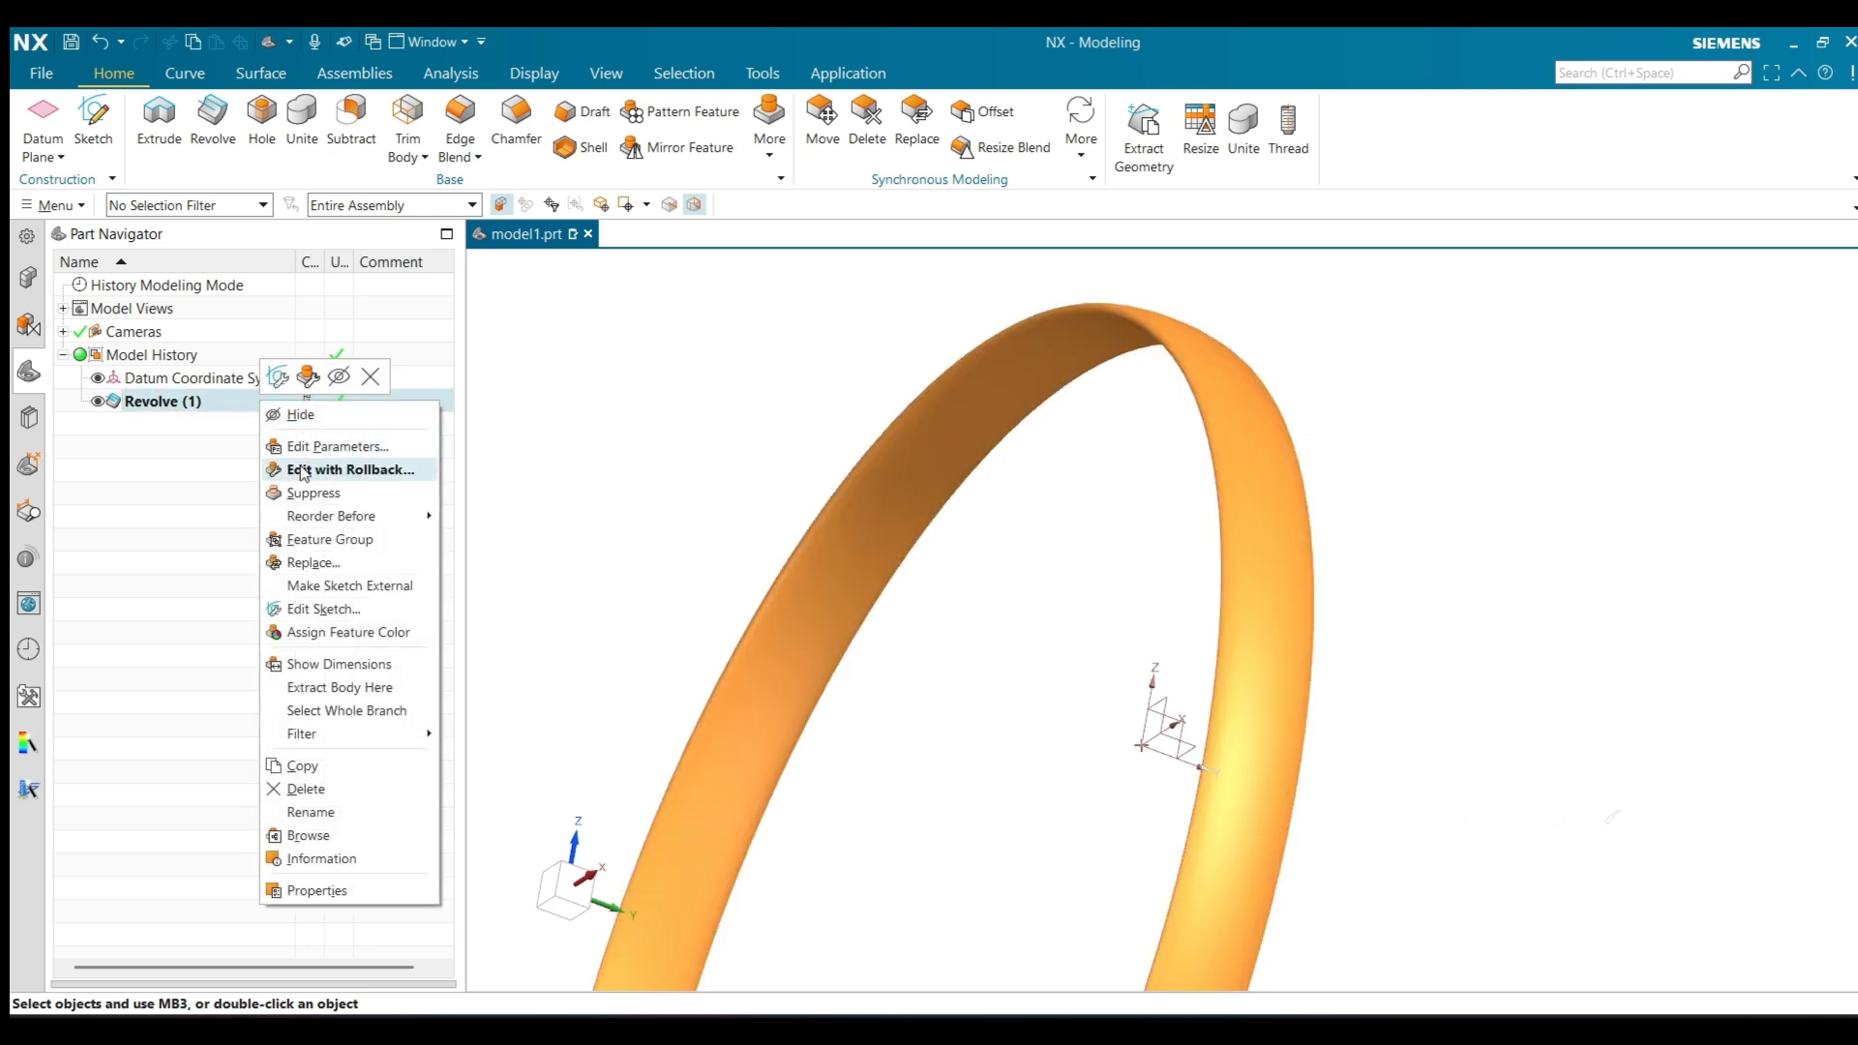
left_click(326, 587)
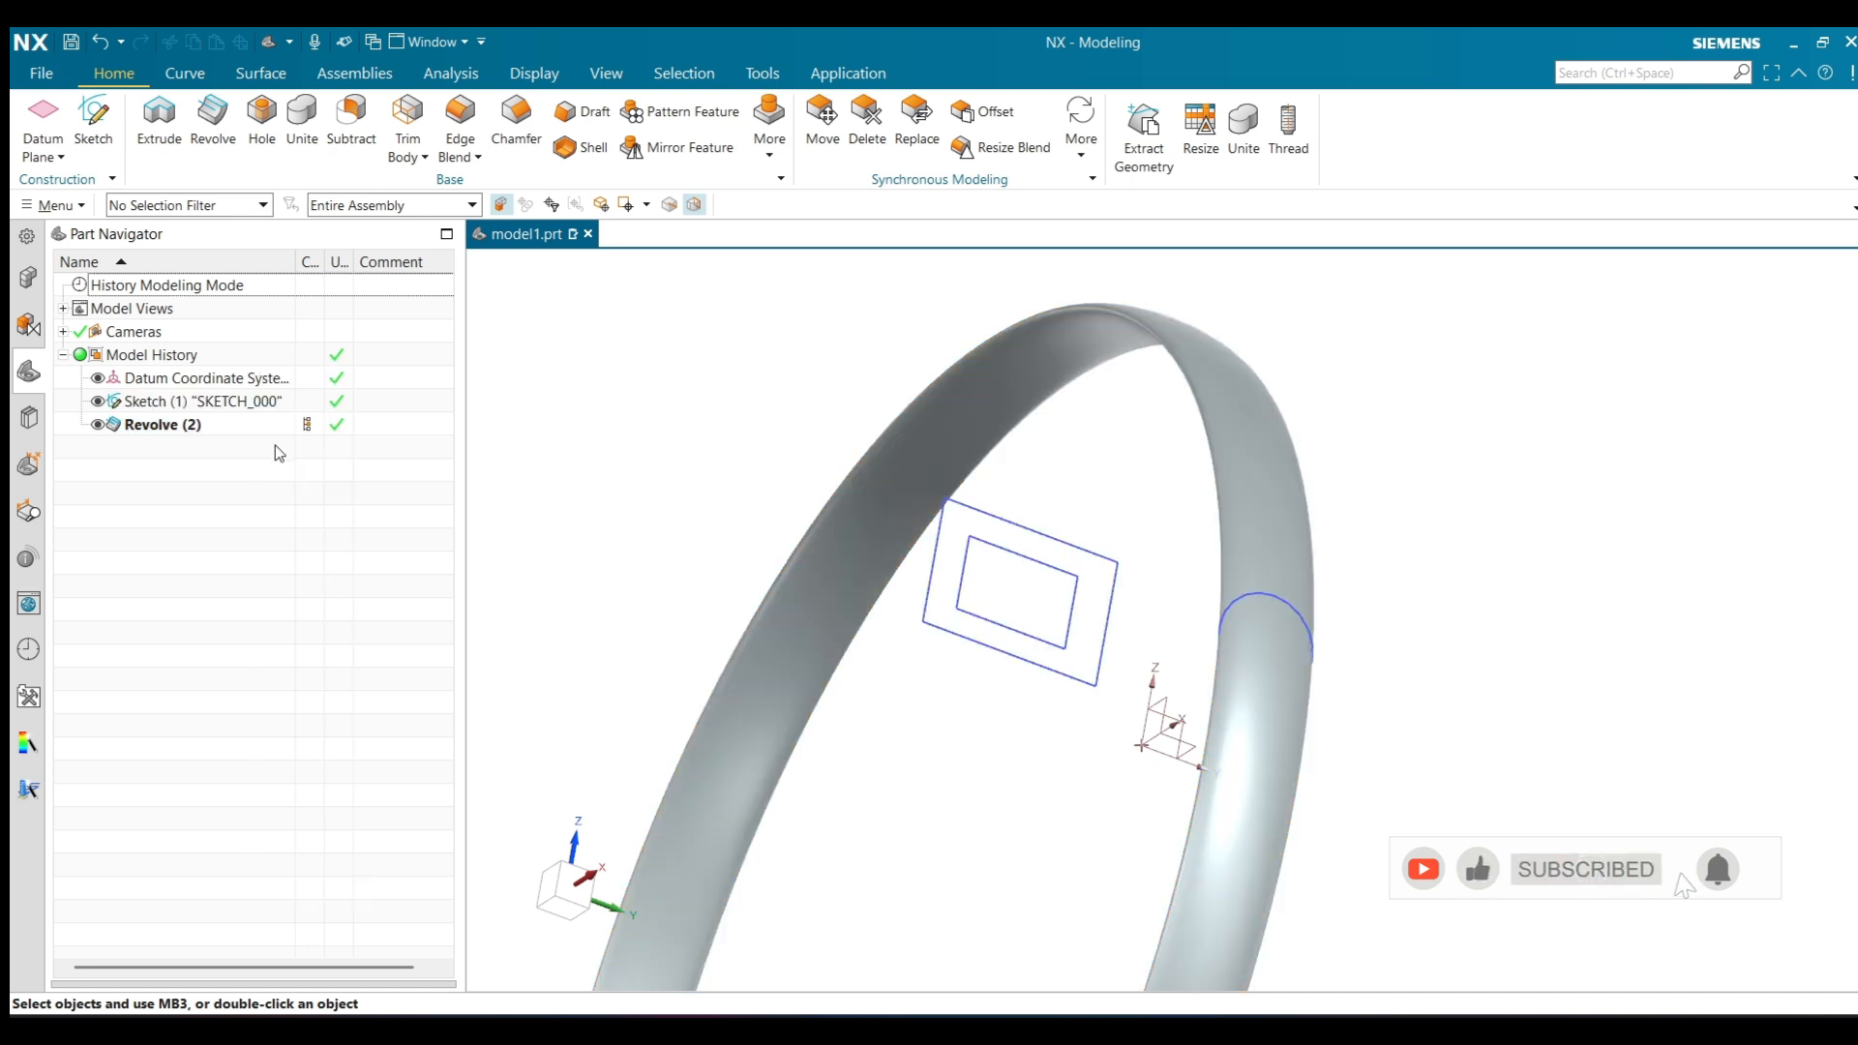
Edit the Revolve feature and set its axis point to the center of the outer circle
double_click(851, 485)
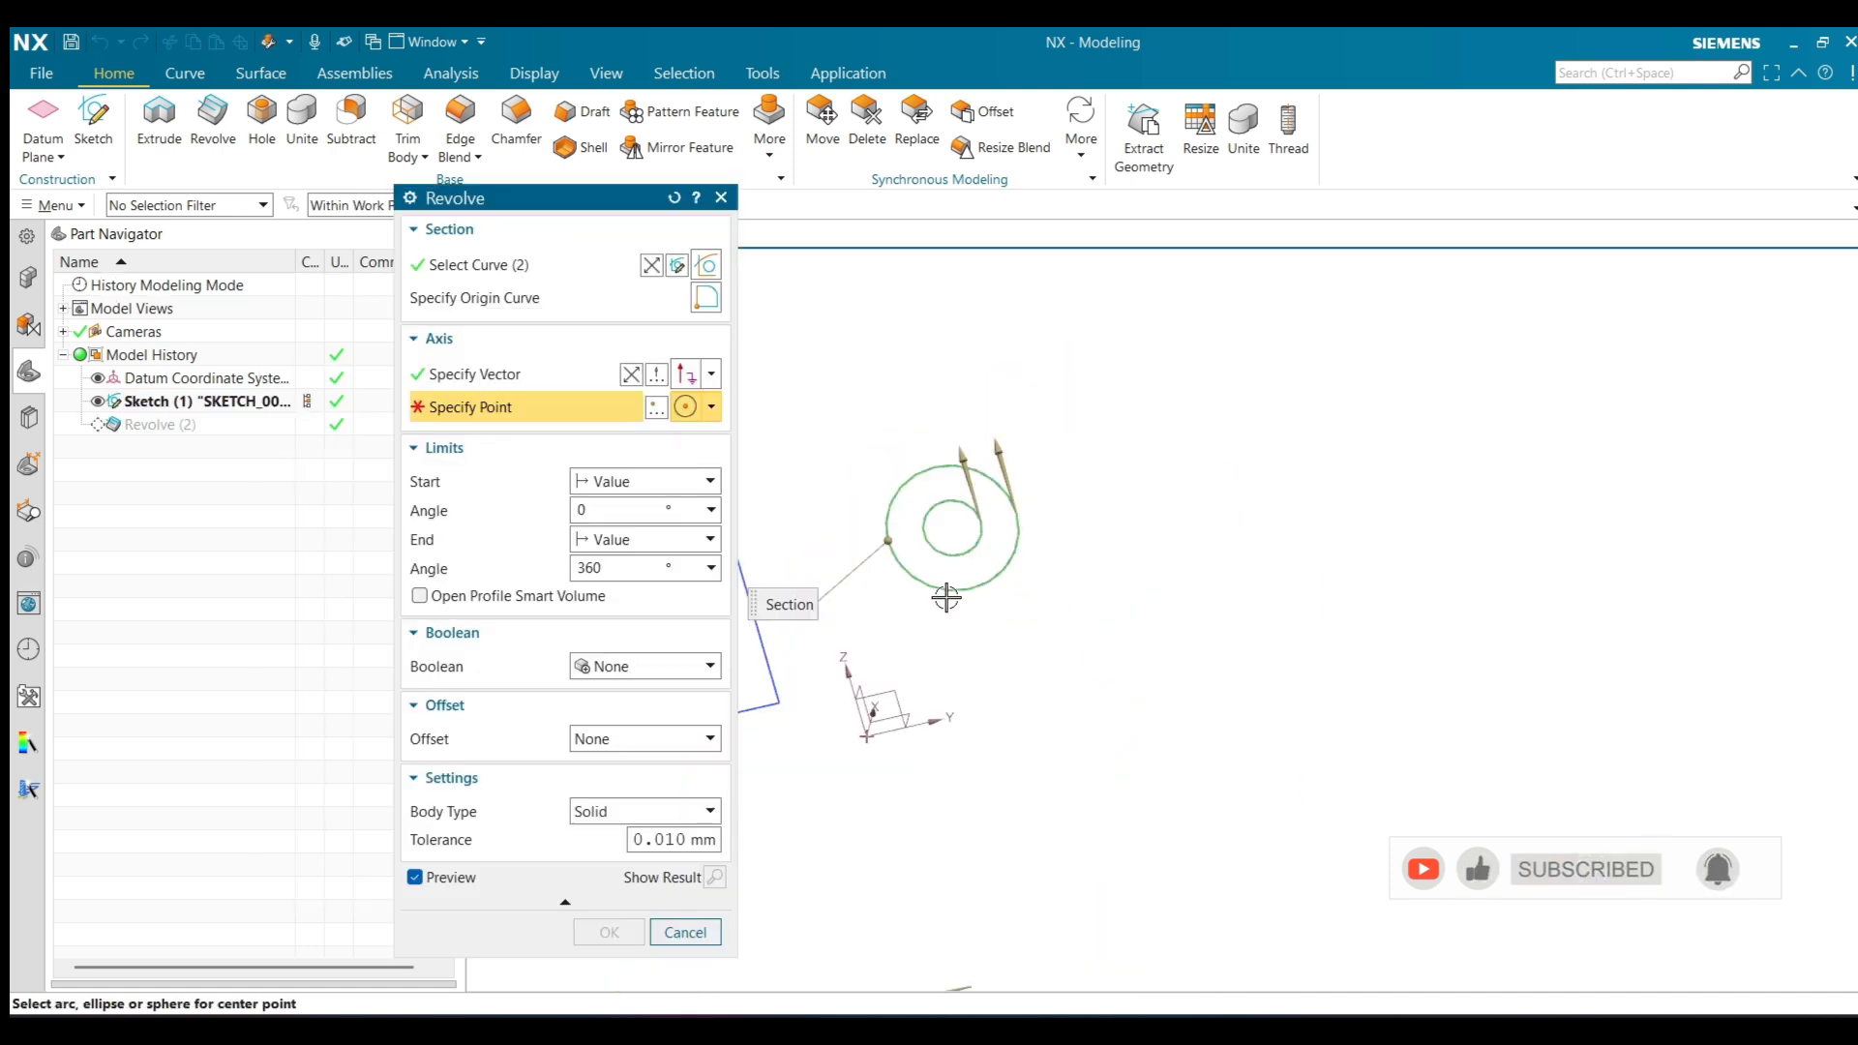
left_click(712, 406)
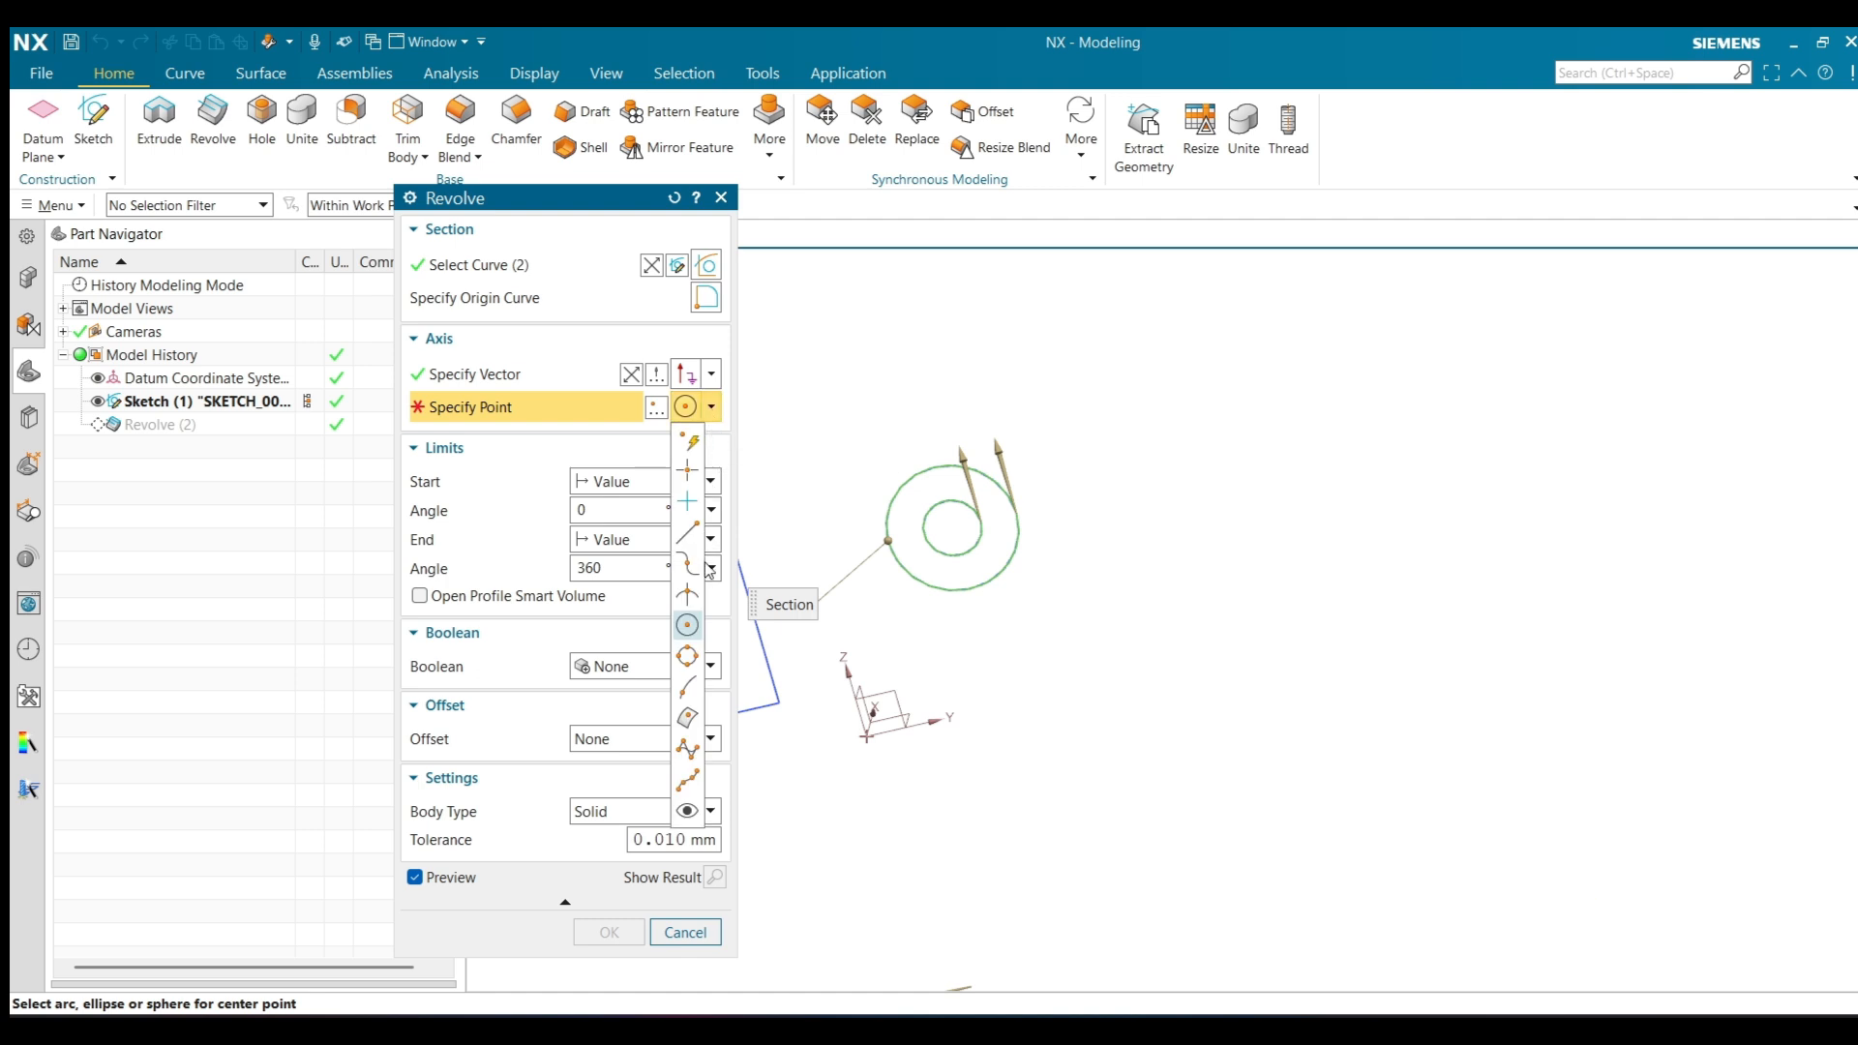
left_click(688, 627)
scroll(946, 474, "up", 3)
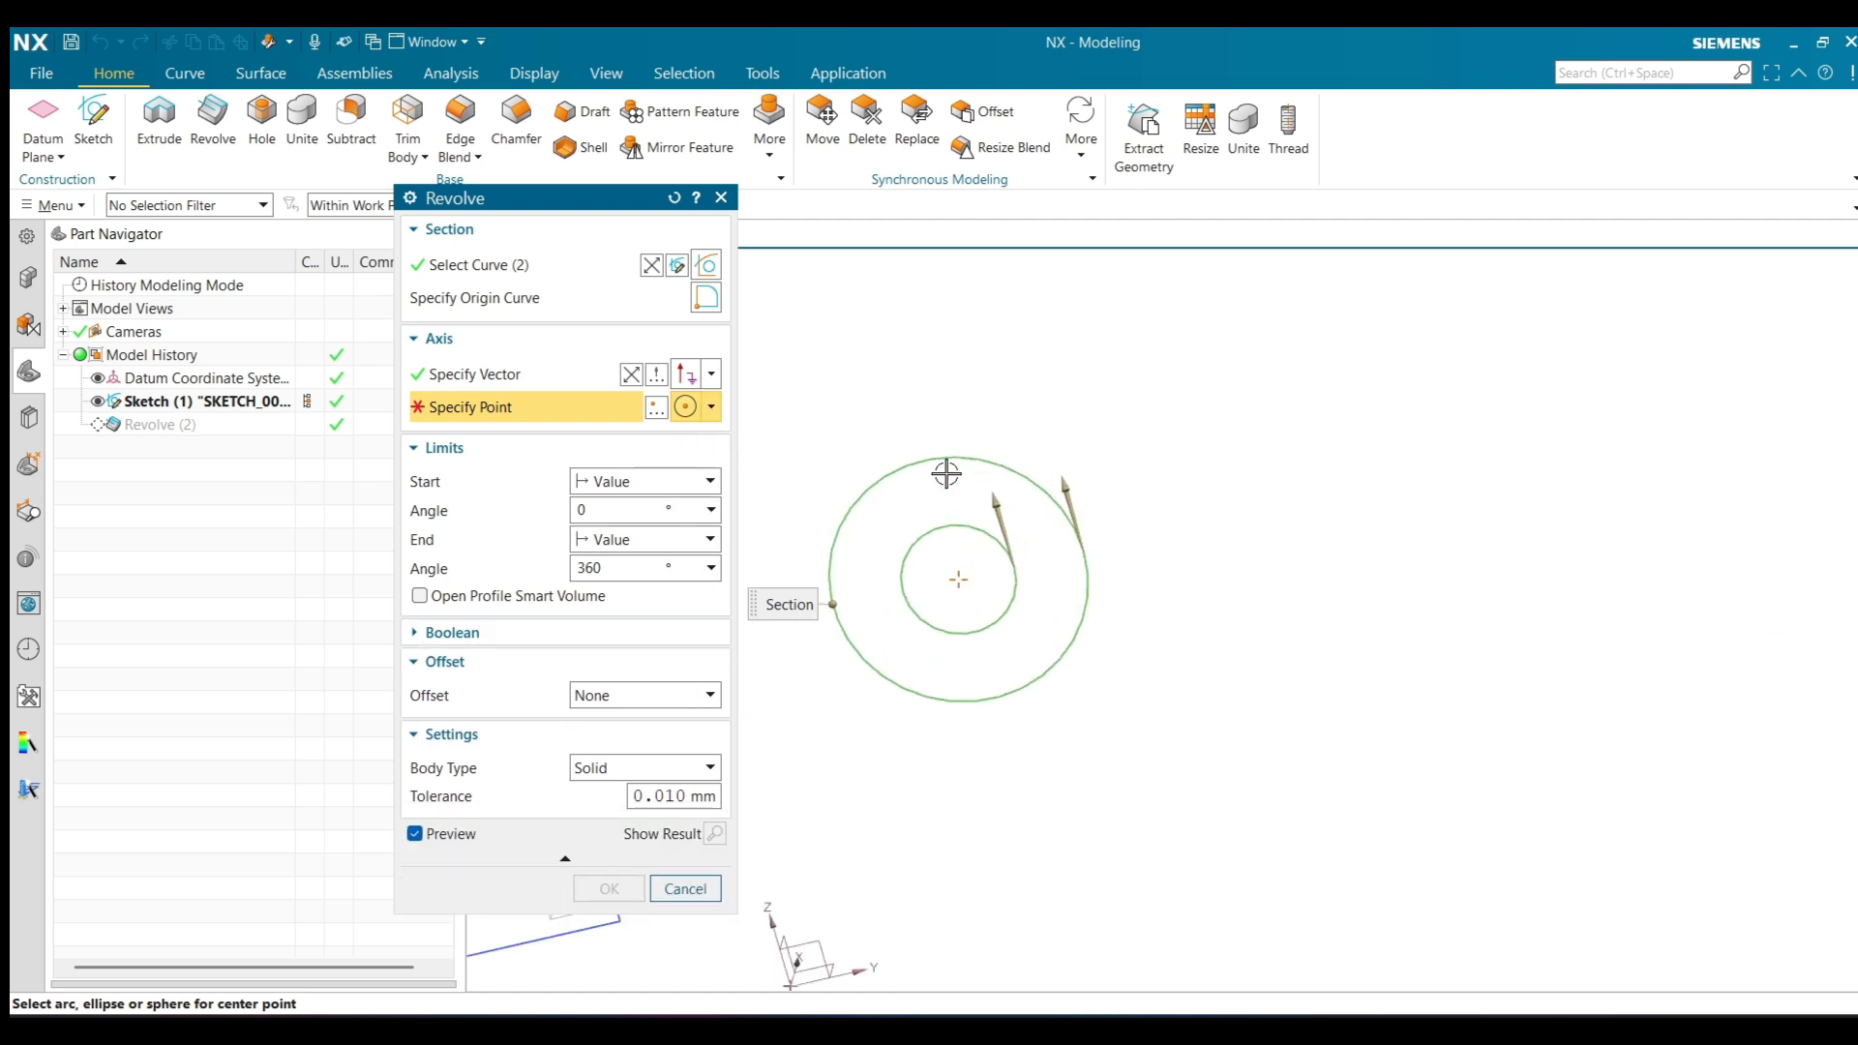
left_click(1038, 475)
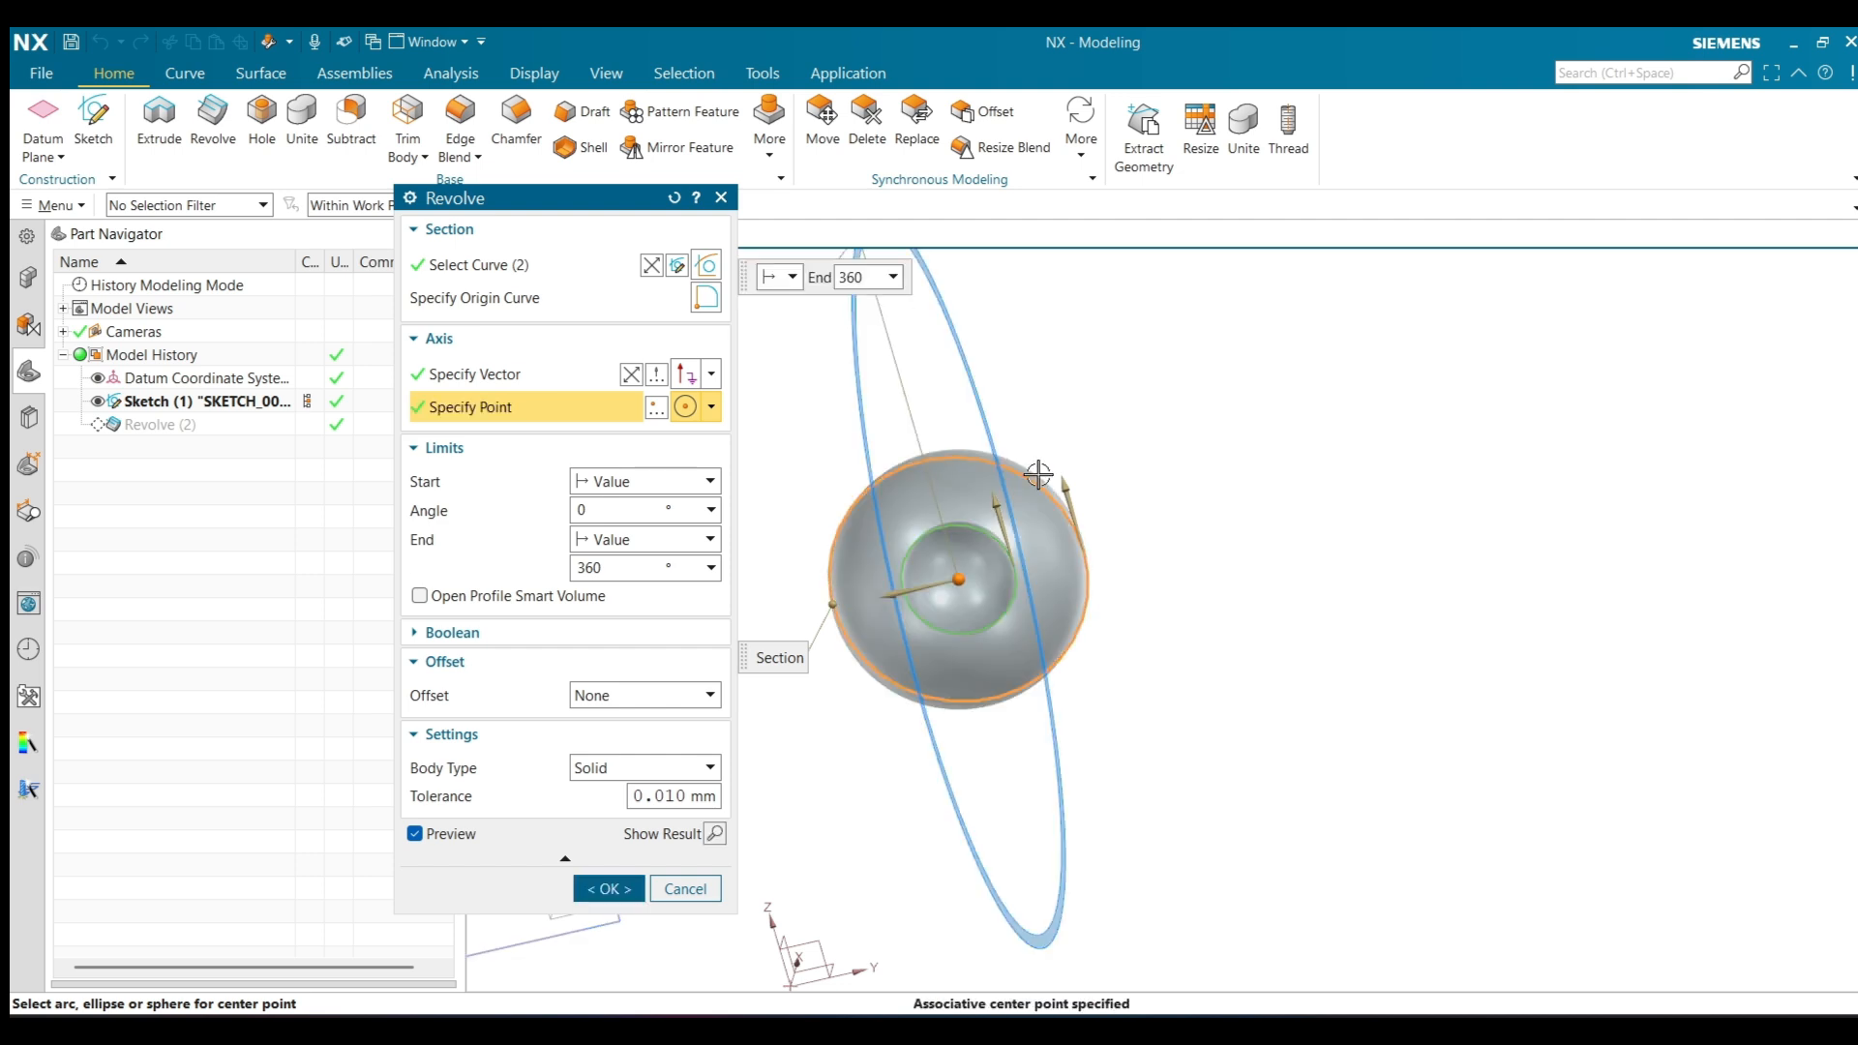
middle_click_drag(1037, 468, 1205, 542)
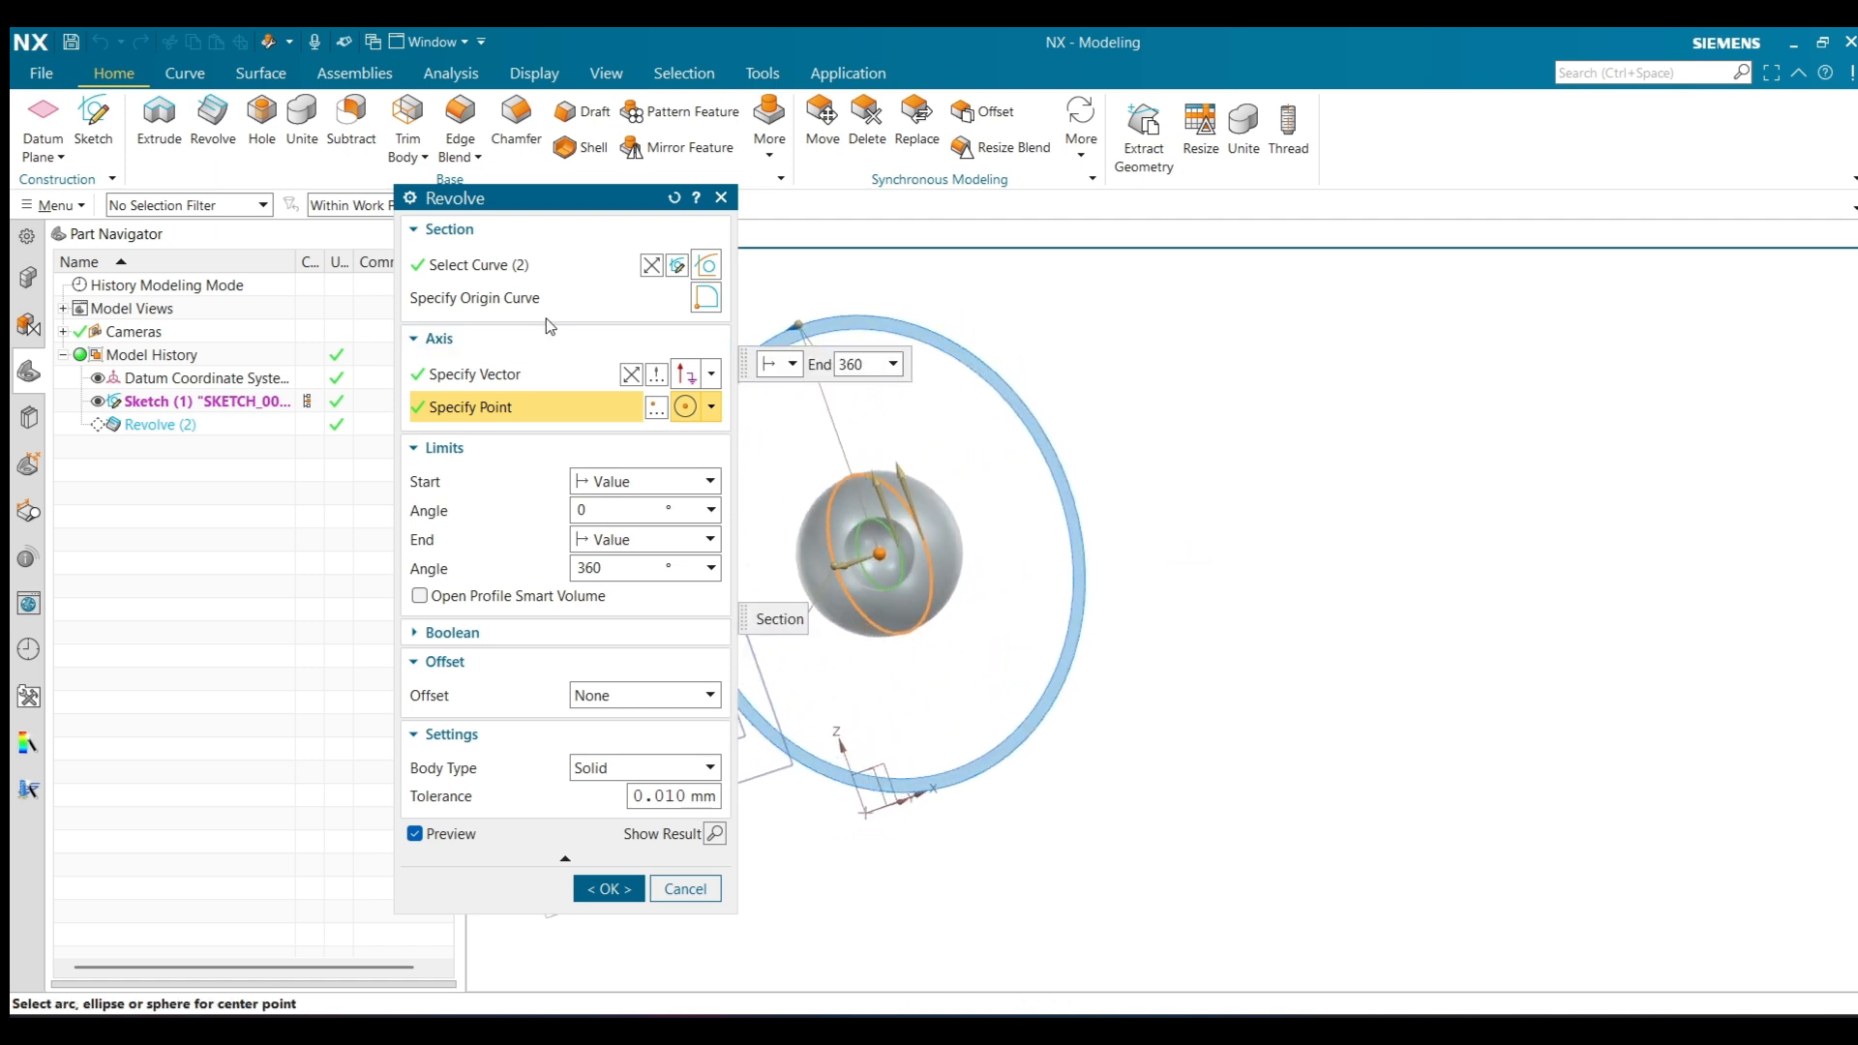
Remove the inner circle from the revolve section and place the axis point at the datum coordinate system origin
left_click(528, 274)
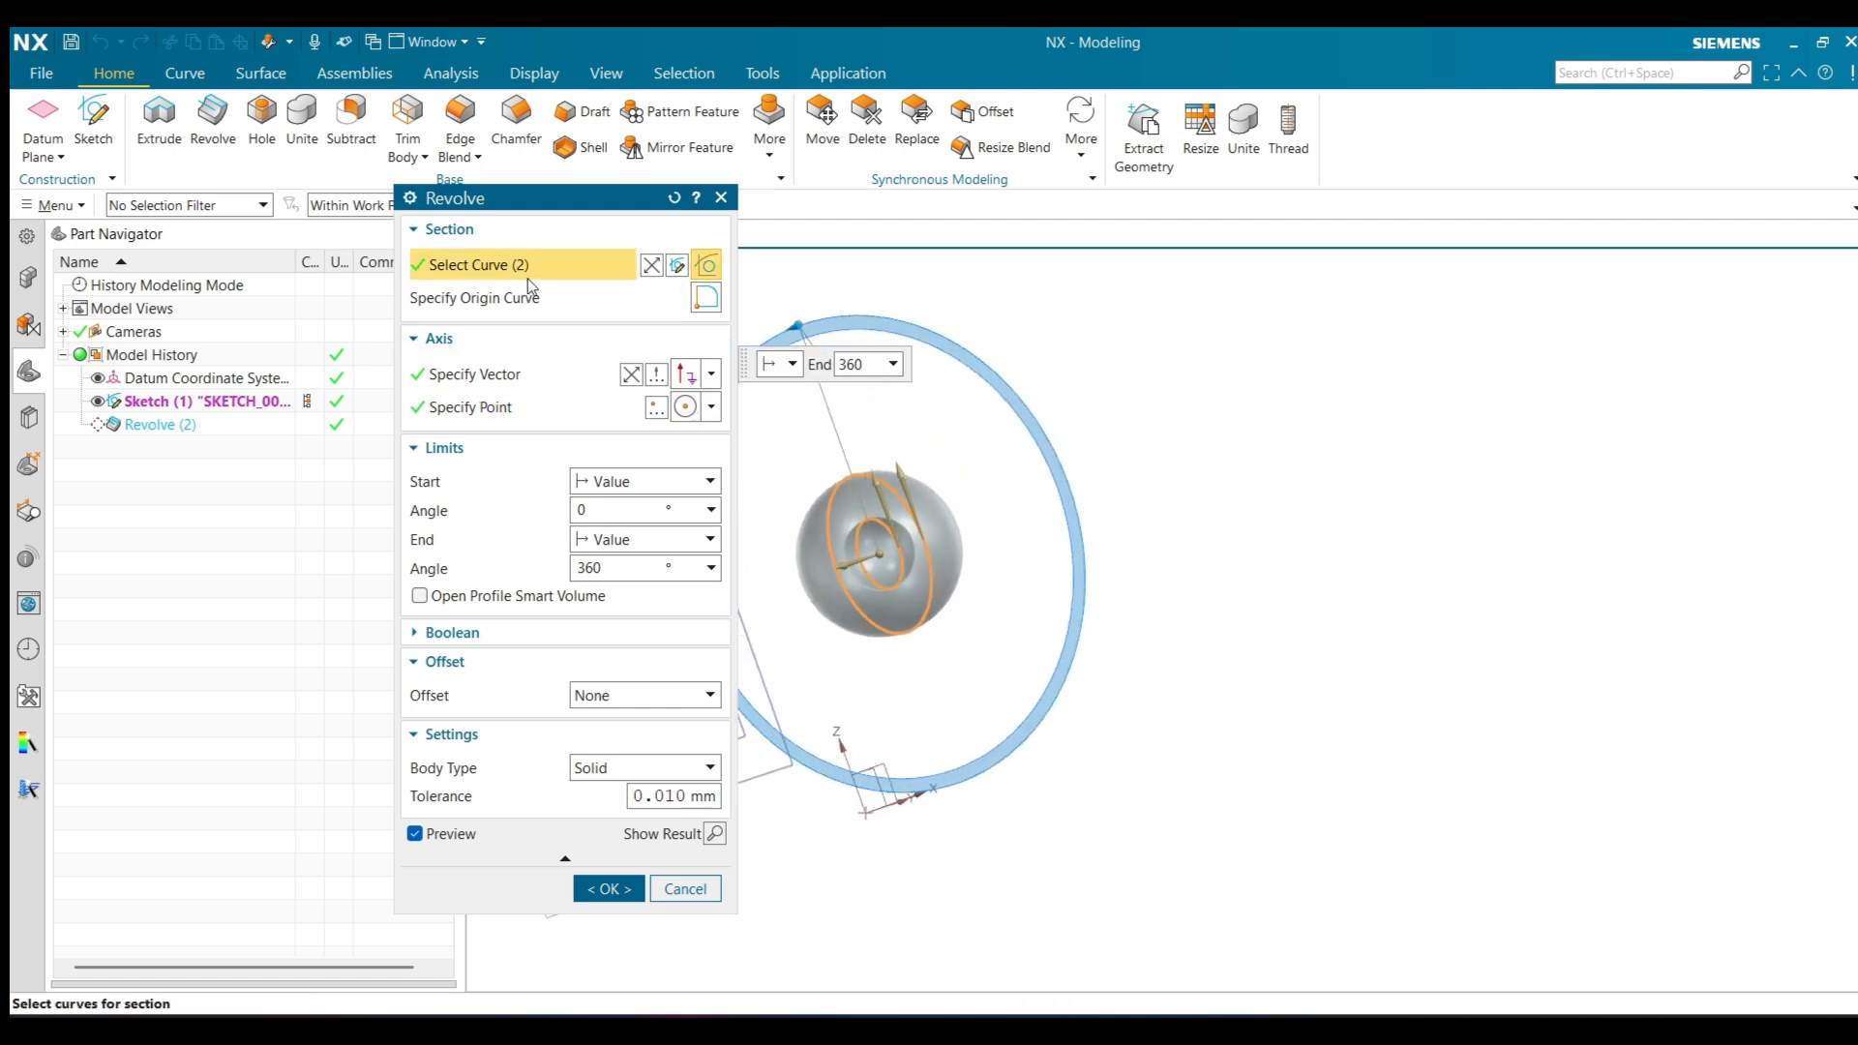
left_click(872, 590, "shift")
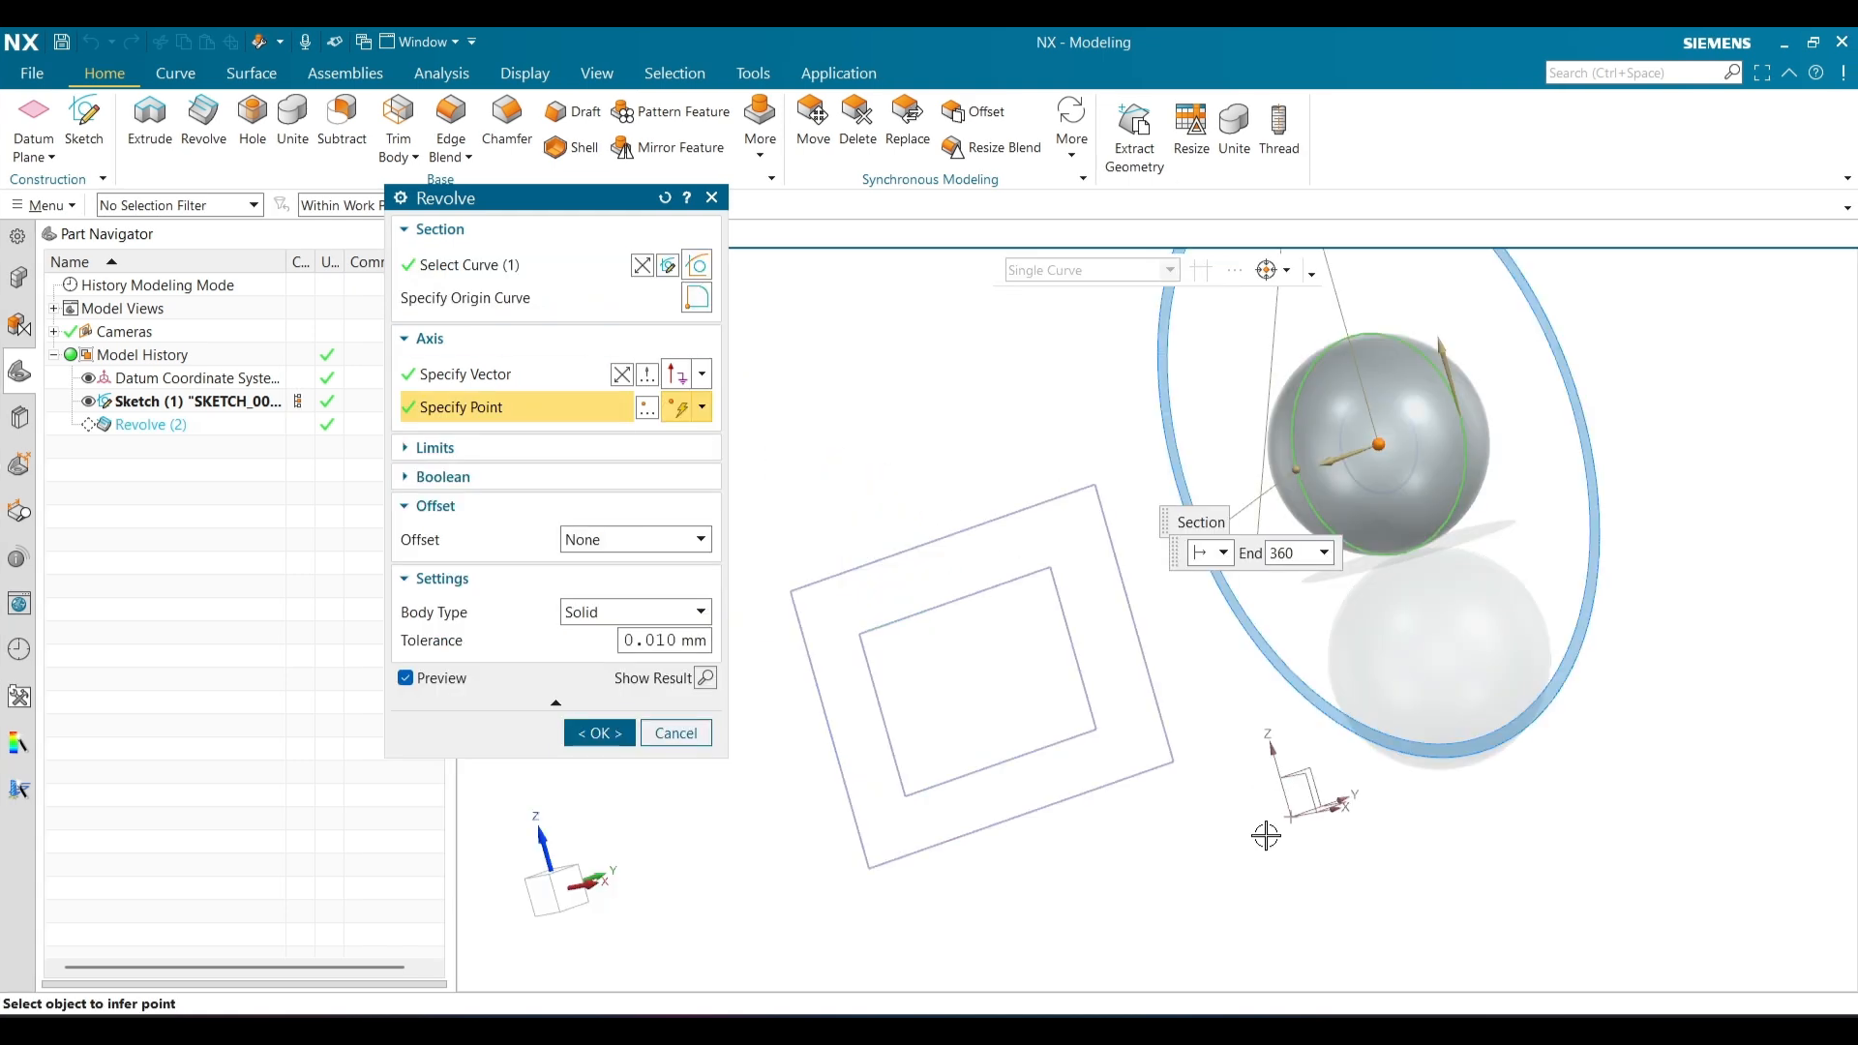
middle_click_drag(1265, 830, 1320, 816)
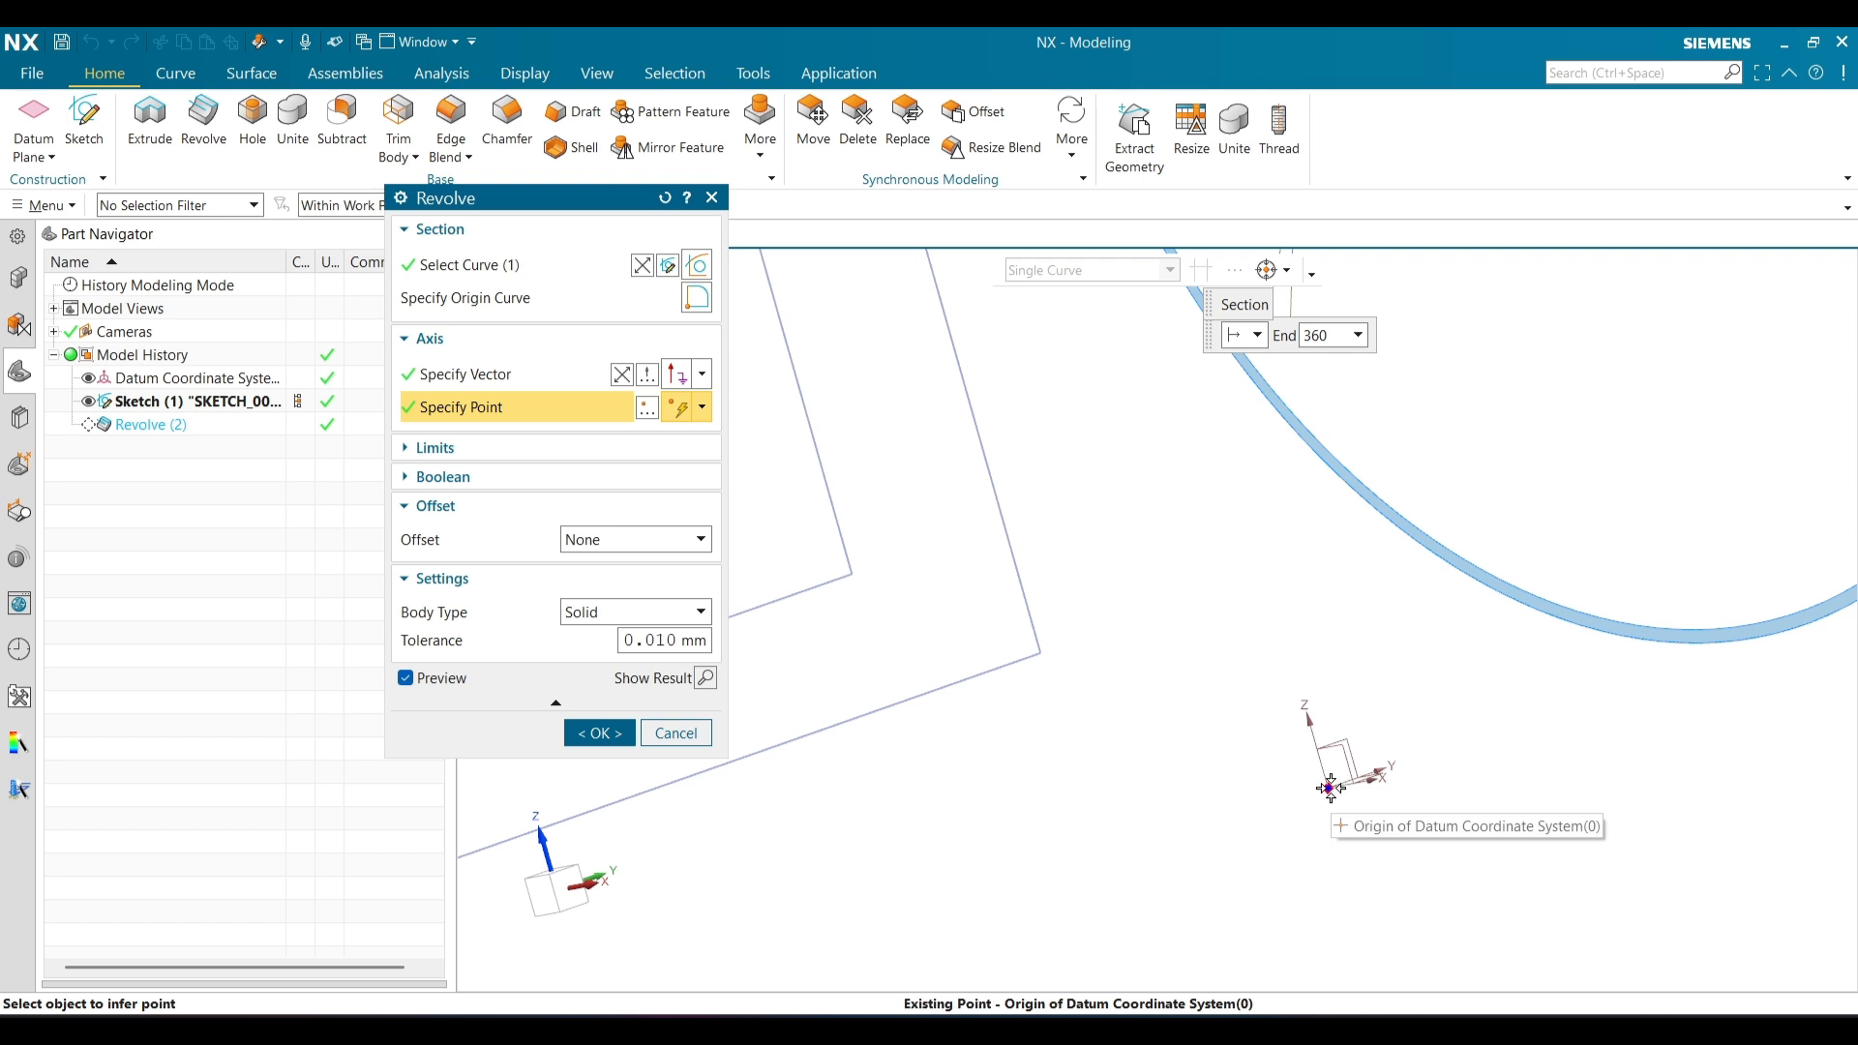
left_click(1331, 789)
scroll(1332, 789, "down", 5)
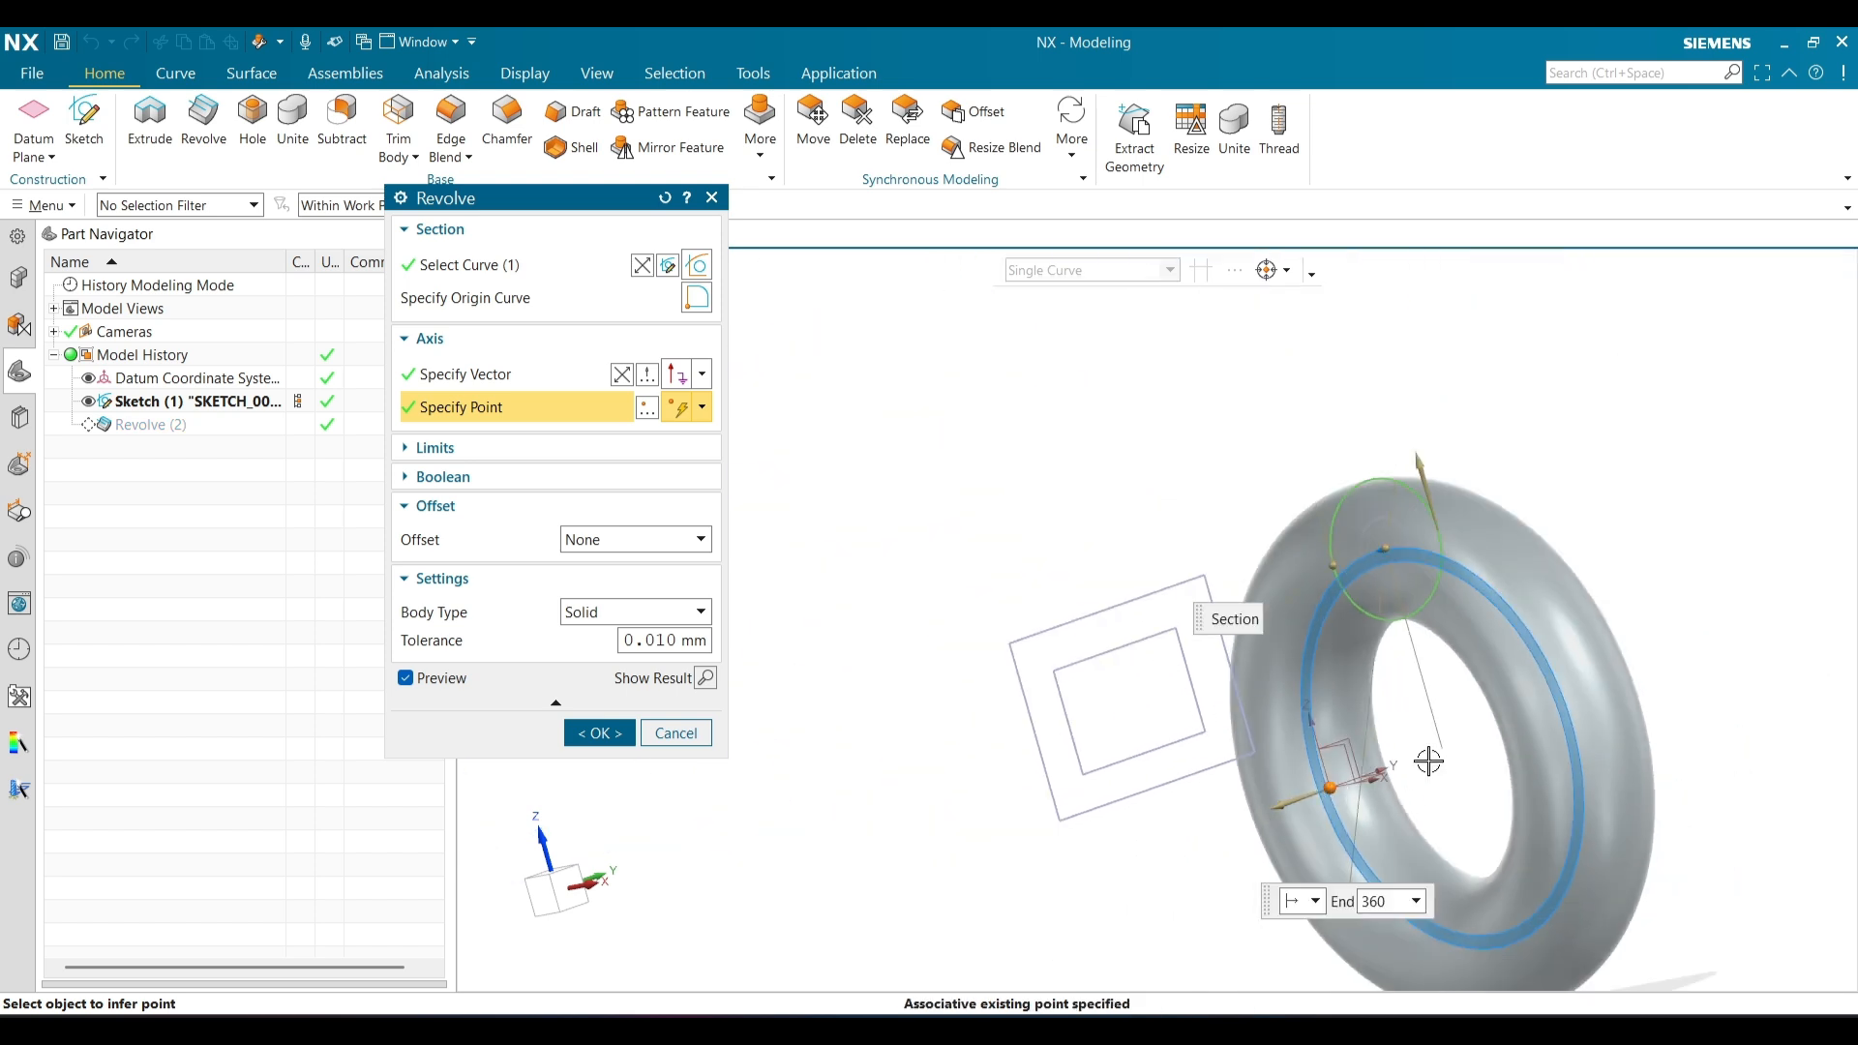
mouse_move(1430, 760)
middle_mouse_down()
mouse_move(1453, 768)
mouse_move(1399, 769)
mouse_move(1443, 765)
middle_mouse_up()
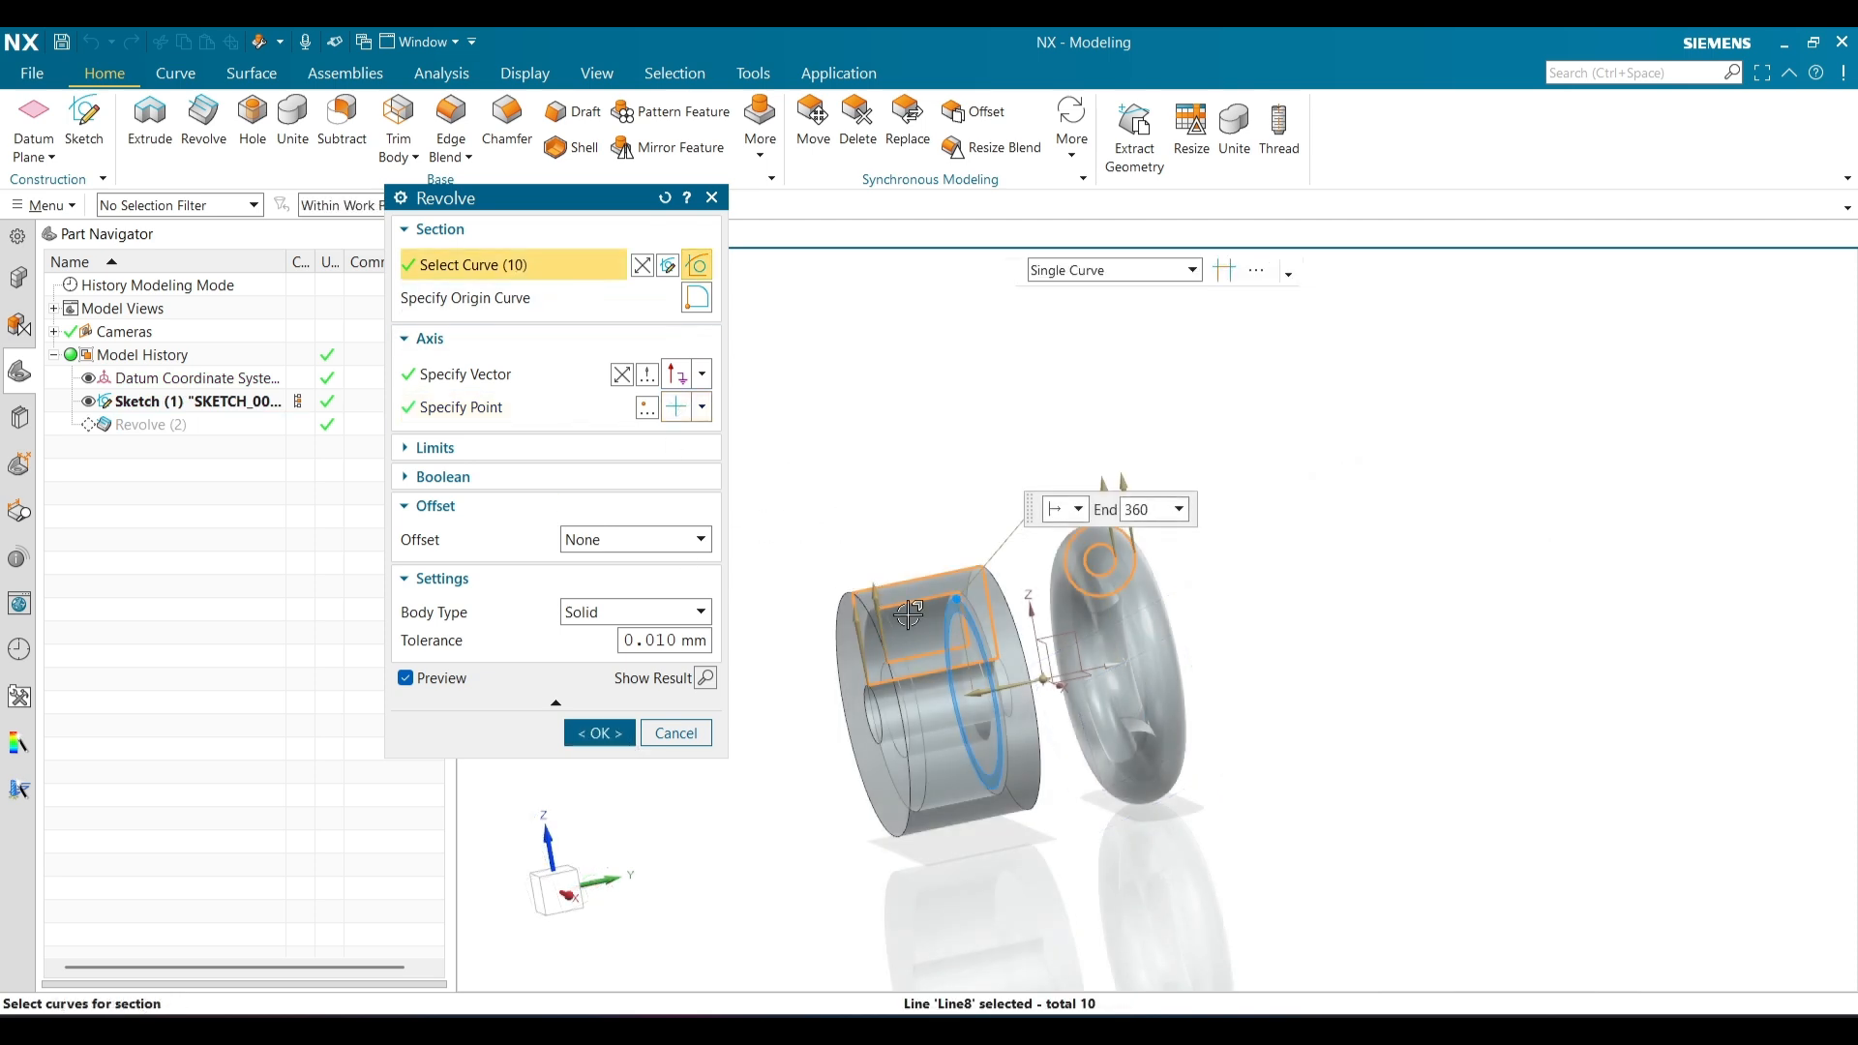
Limit the revolve section to the outer circle and the outer rectangle, and apply the 360° solid revolve
left_click(914, 615, "shift")
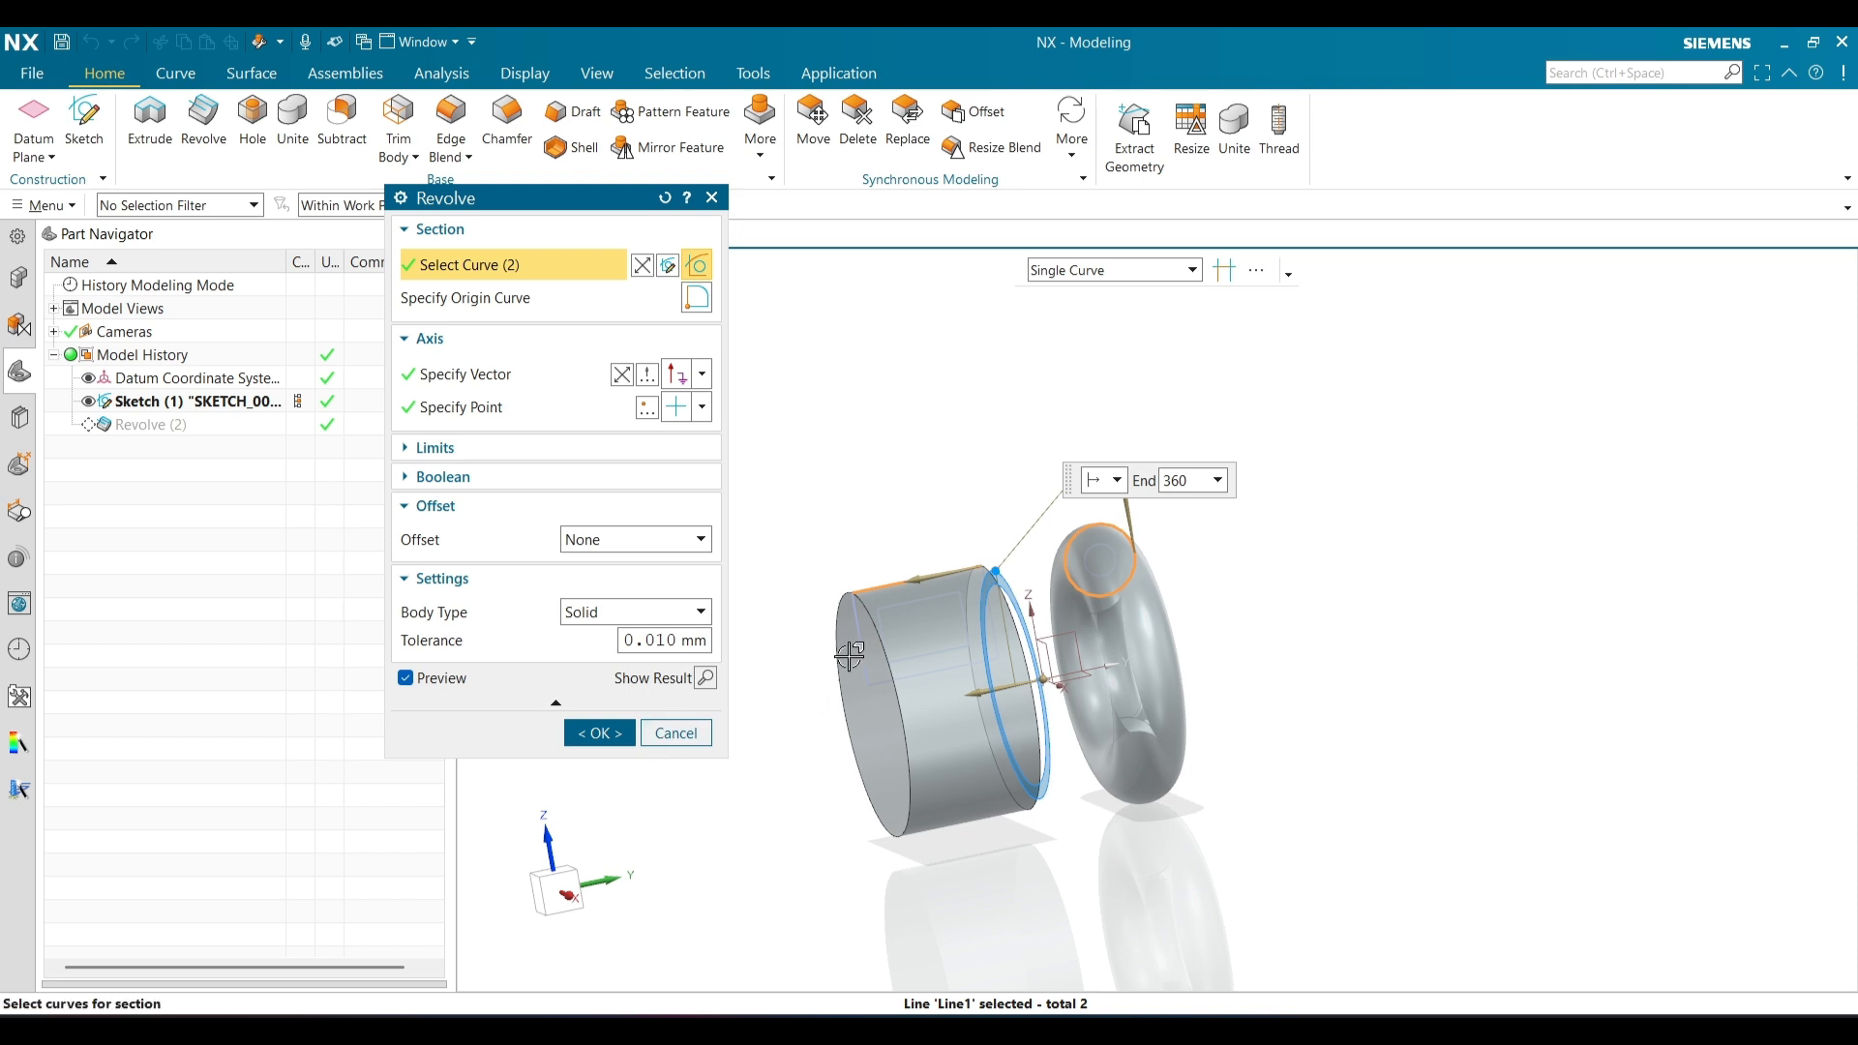
left_click(927, 672)
left_click(991, 639)
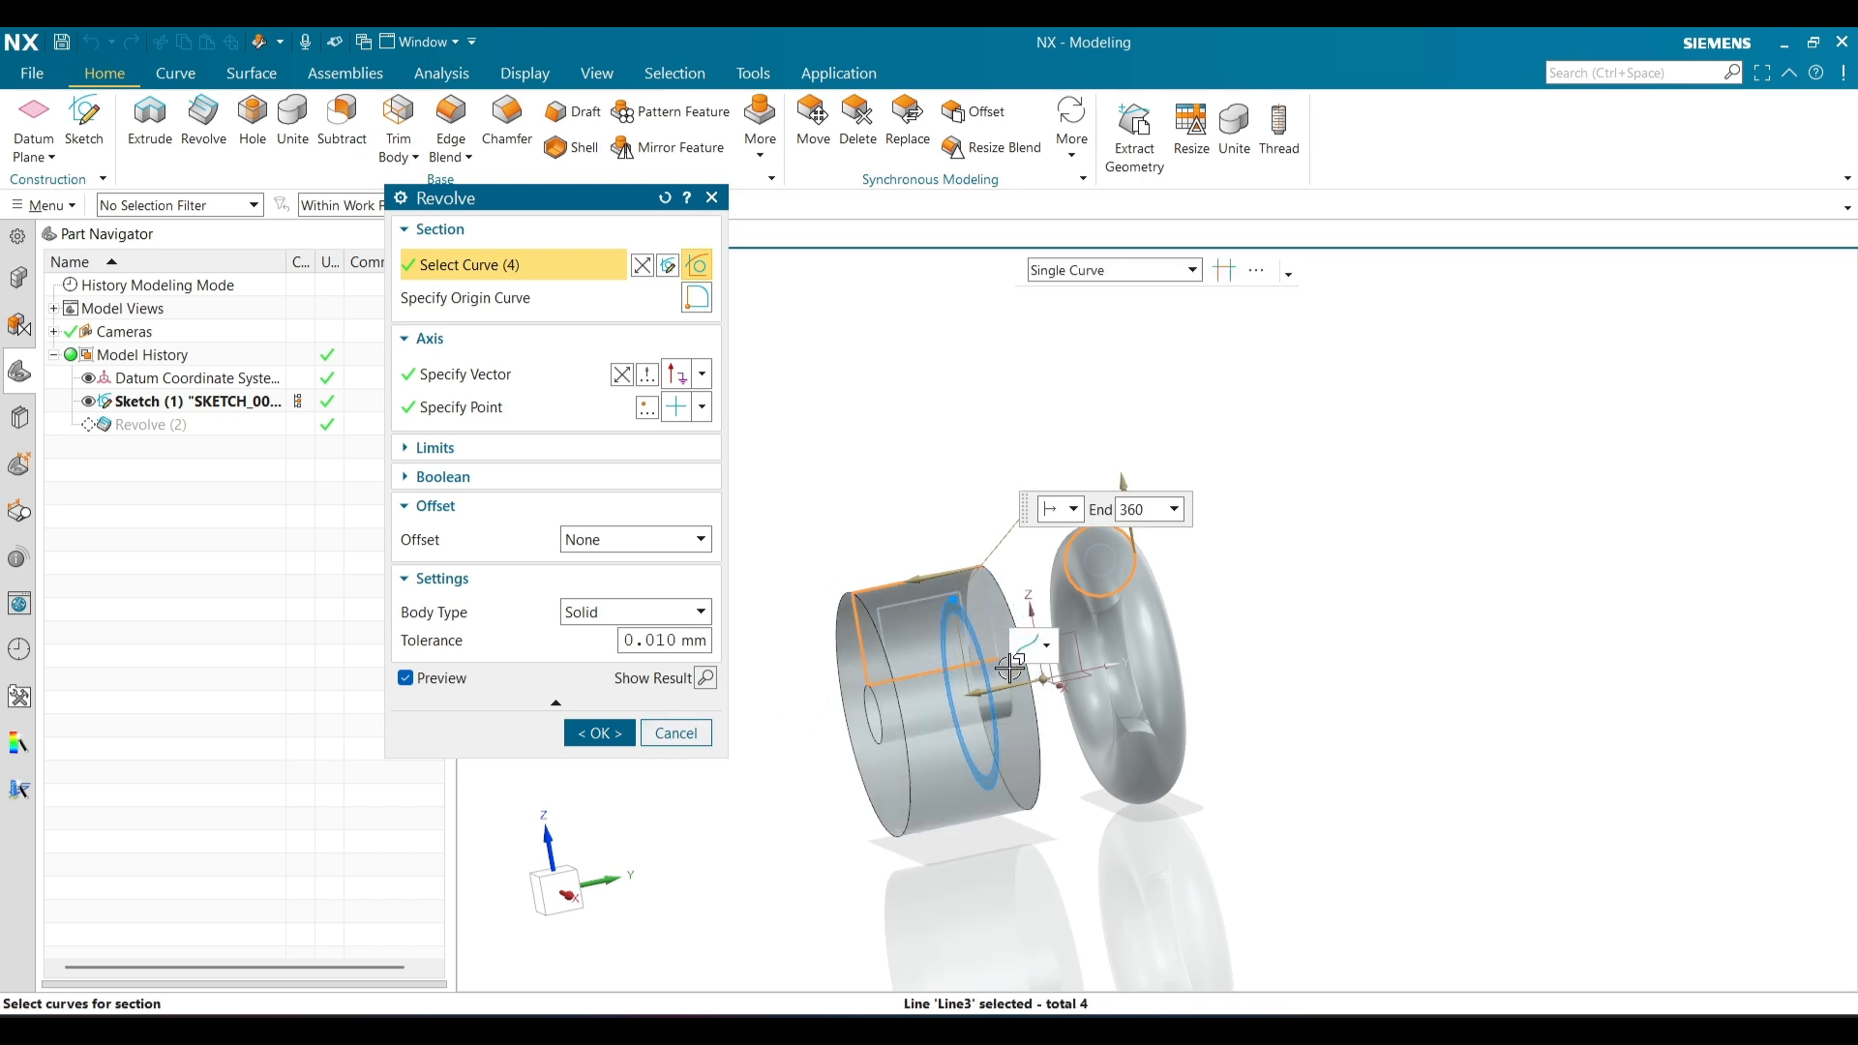
left_click(599, 731)
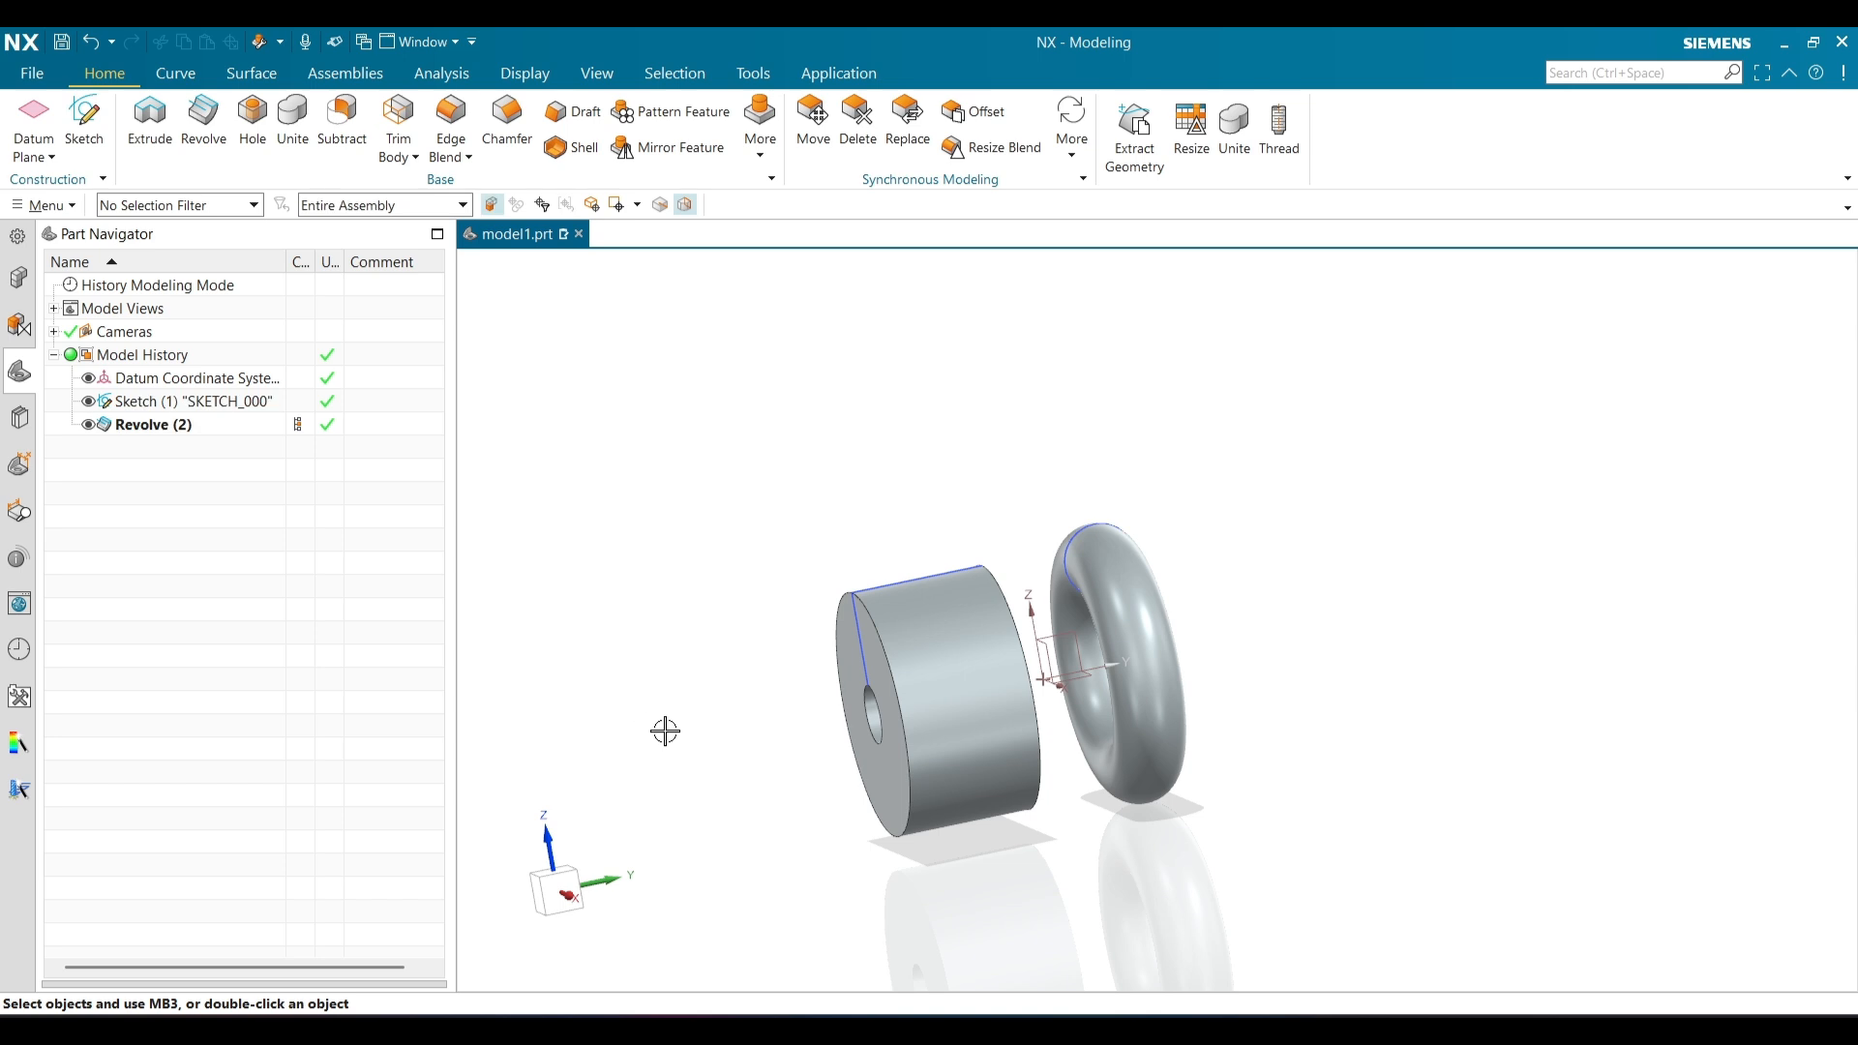
Examine the interior of the revolved cylinder and ring with a one-plane view section, and discard the section
middle_click_drag(747, 597, 802, 587)
key("ctrl+h")
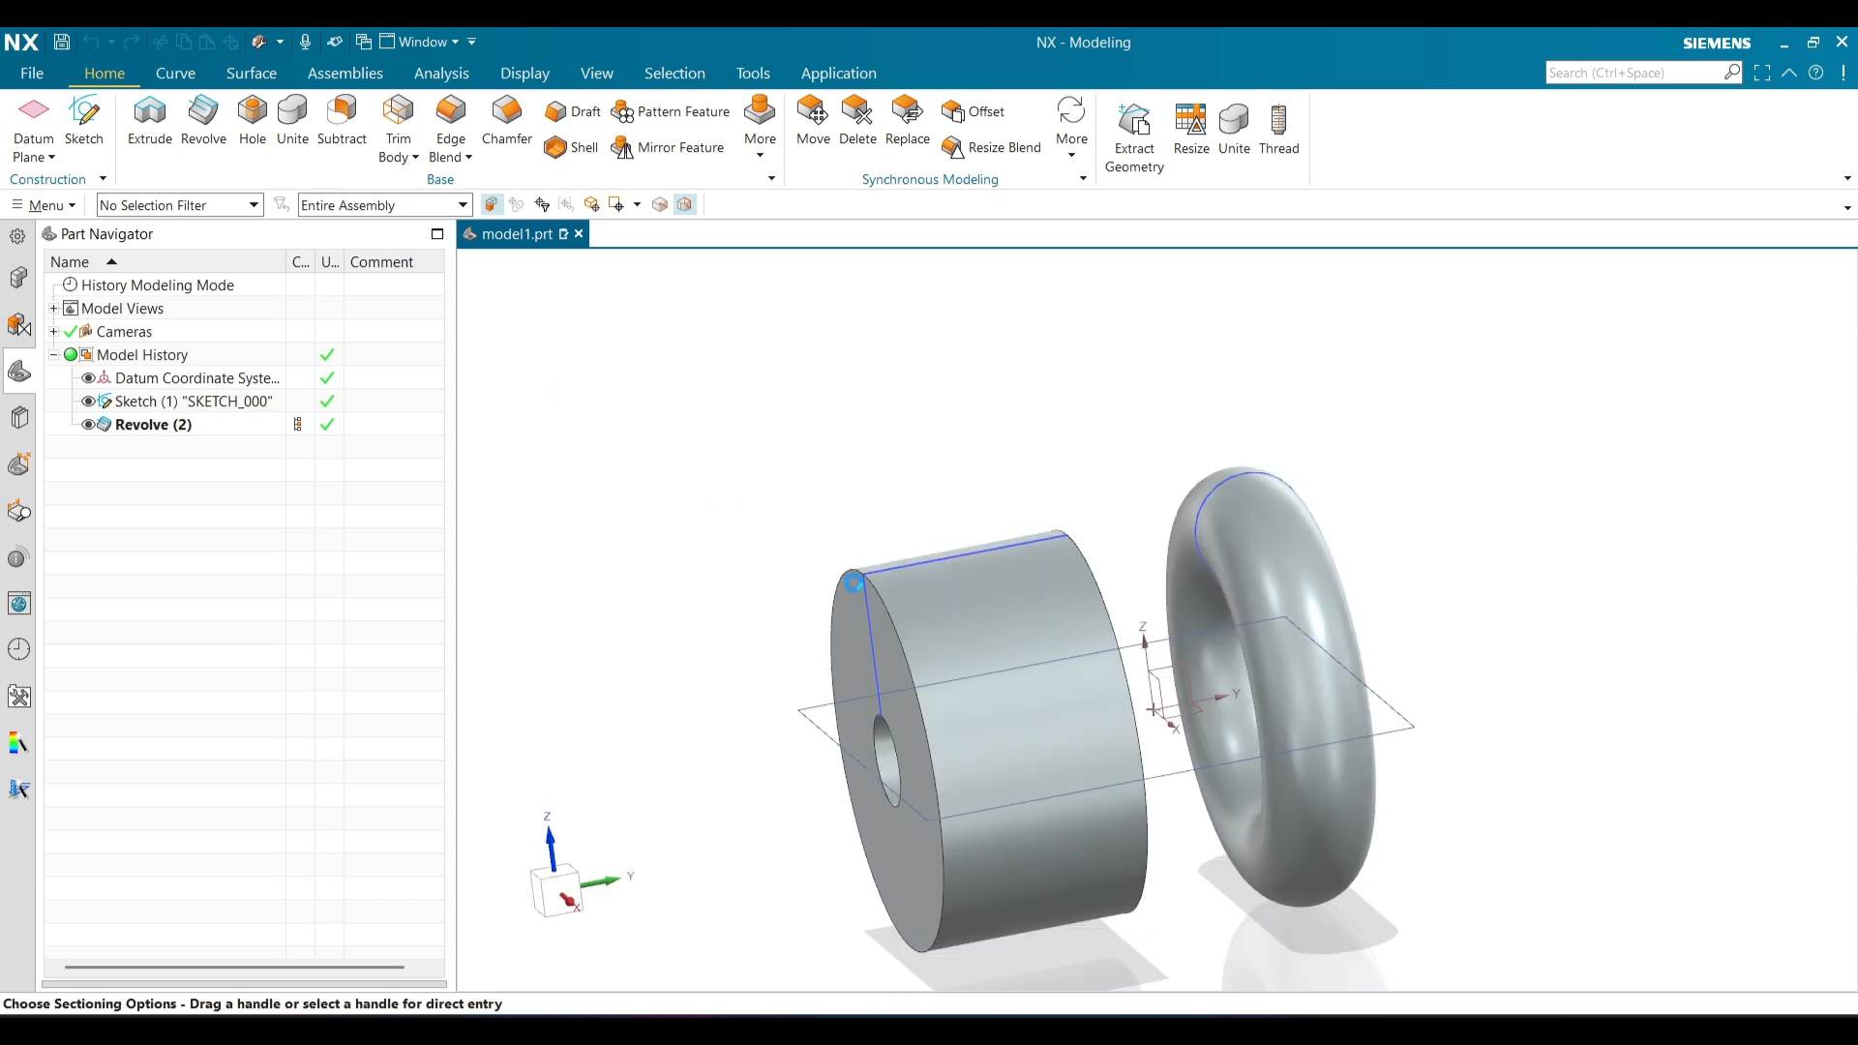
mouse_move(1447, 650)
middle_mouse_down()
mouse_move(1406, 630)
mouse_move(1458, 635)
middle_mouse_up()
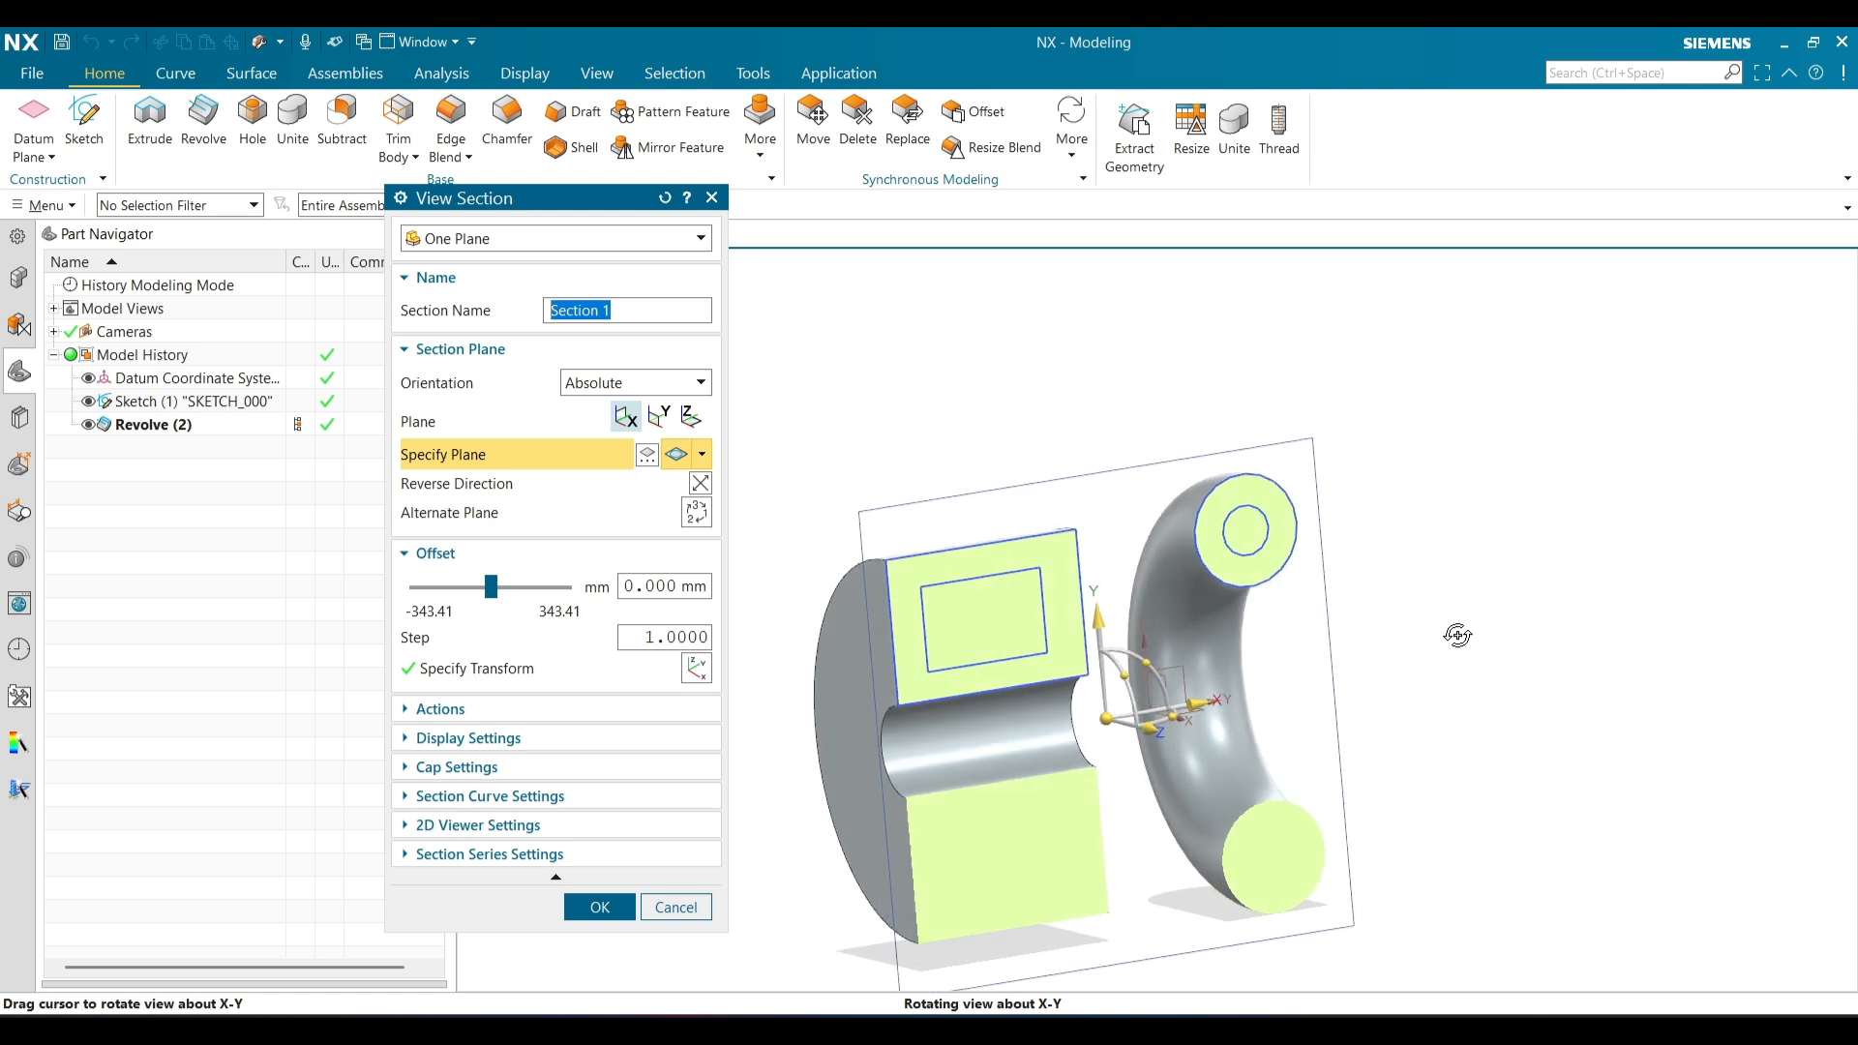
left_click(672, 904)
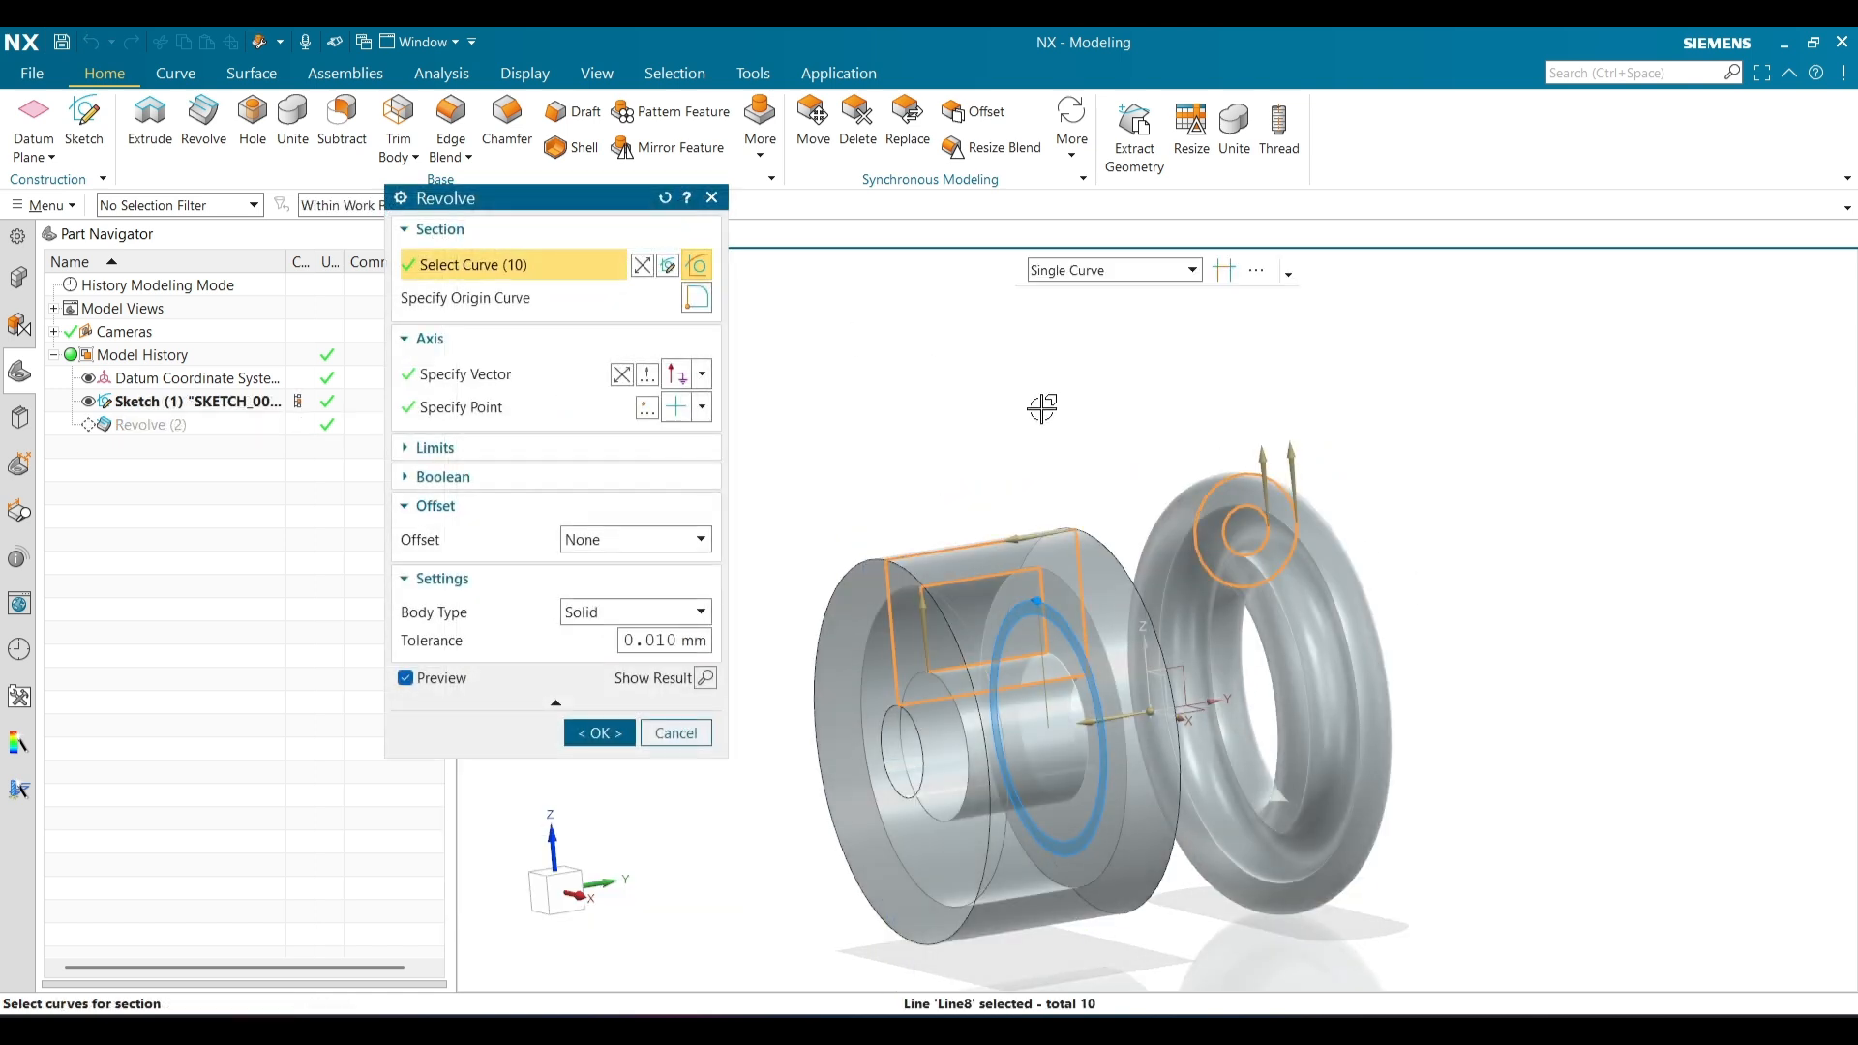
Apply the revolve with both circles and both rectangles as its section, and examine the bodies in a view section
left_click(598, 734)
middle_click_drag(770, 542, 755, 513)
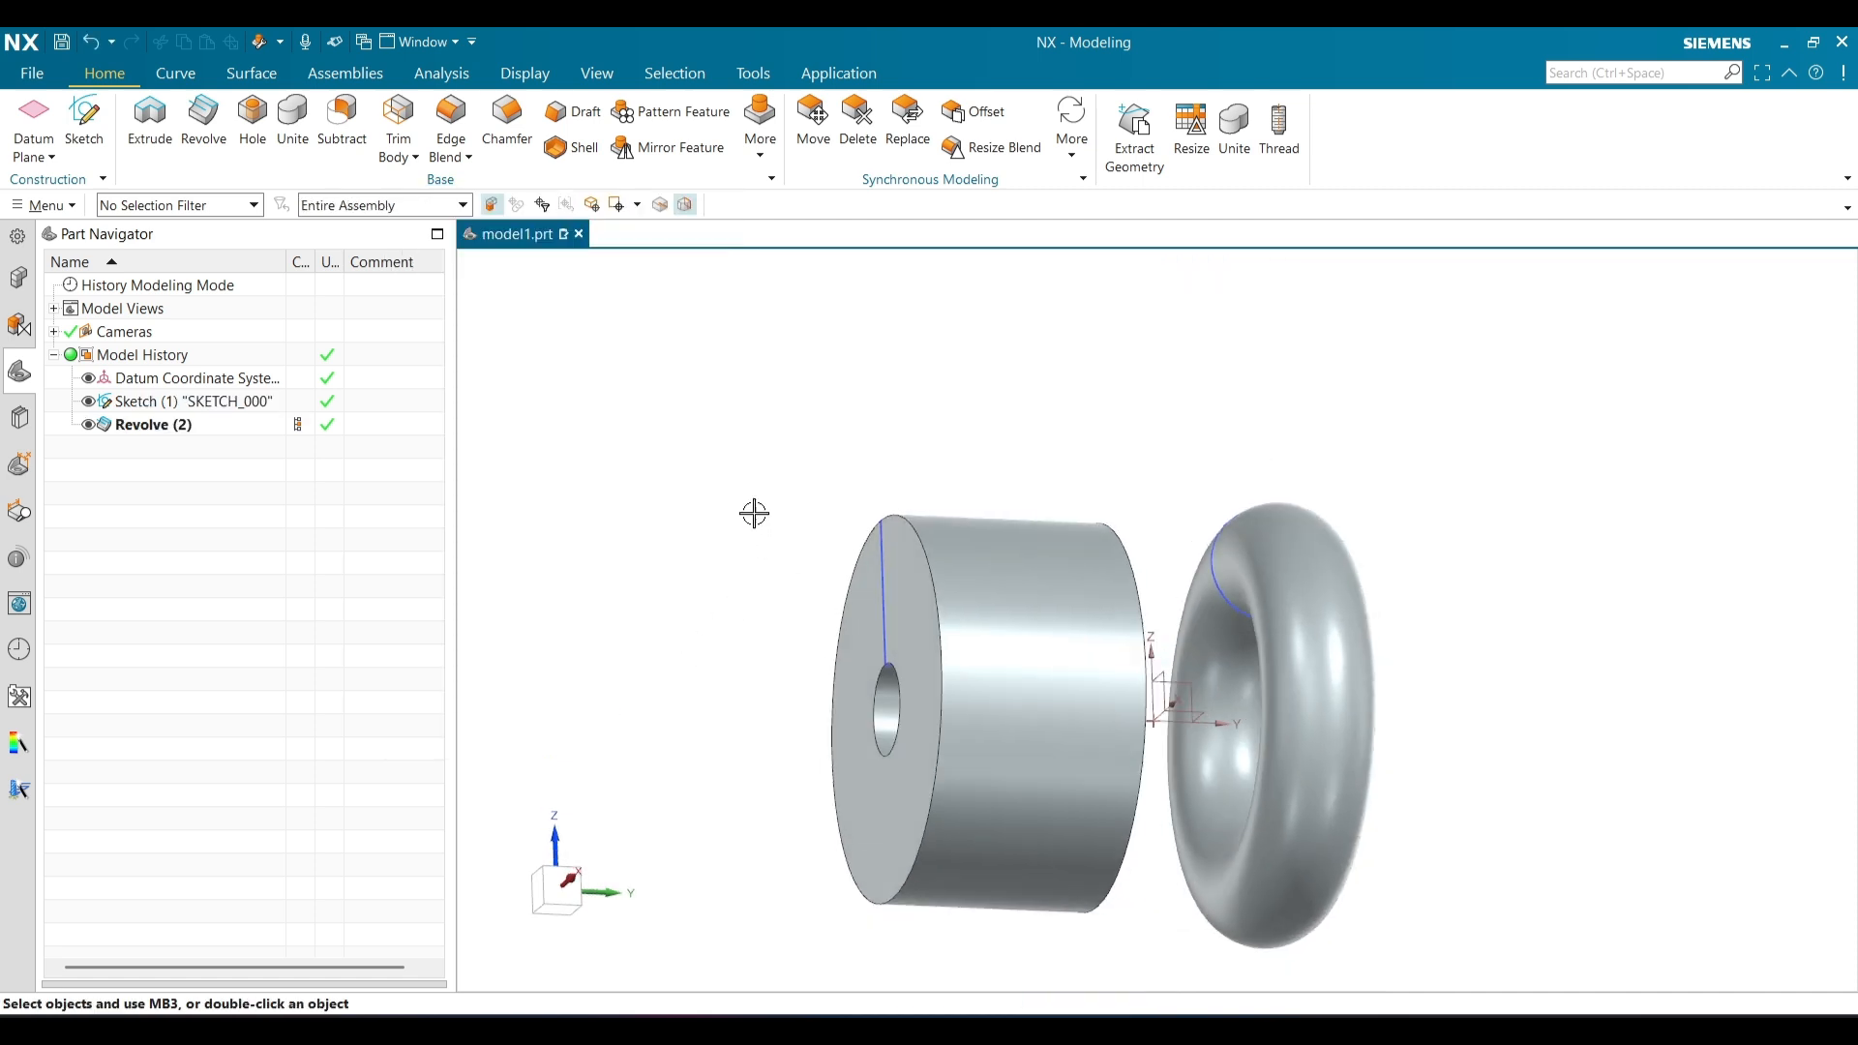
key("ctrl+h")
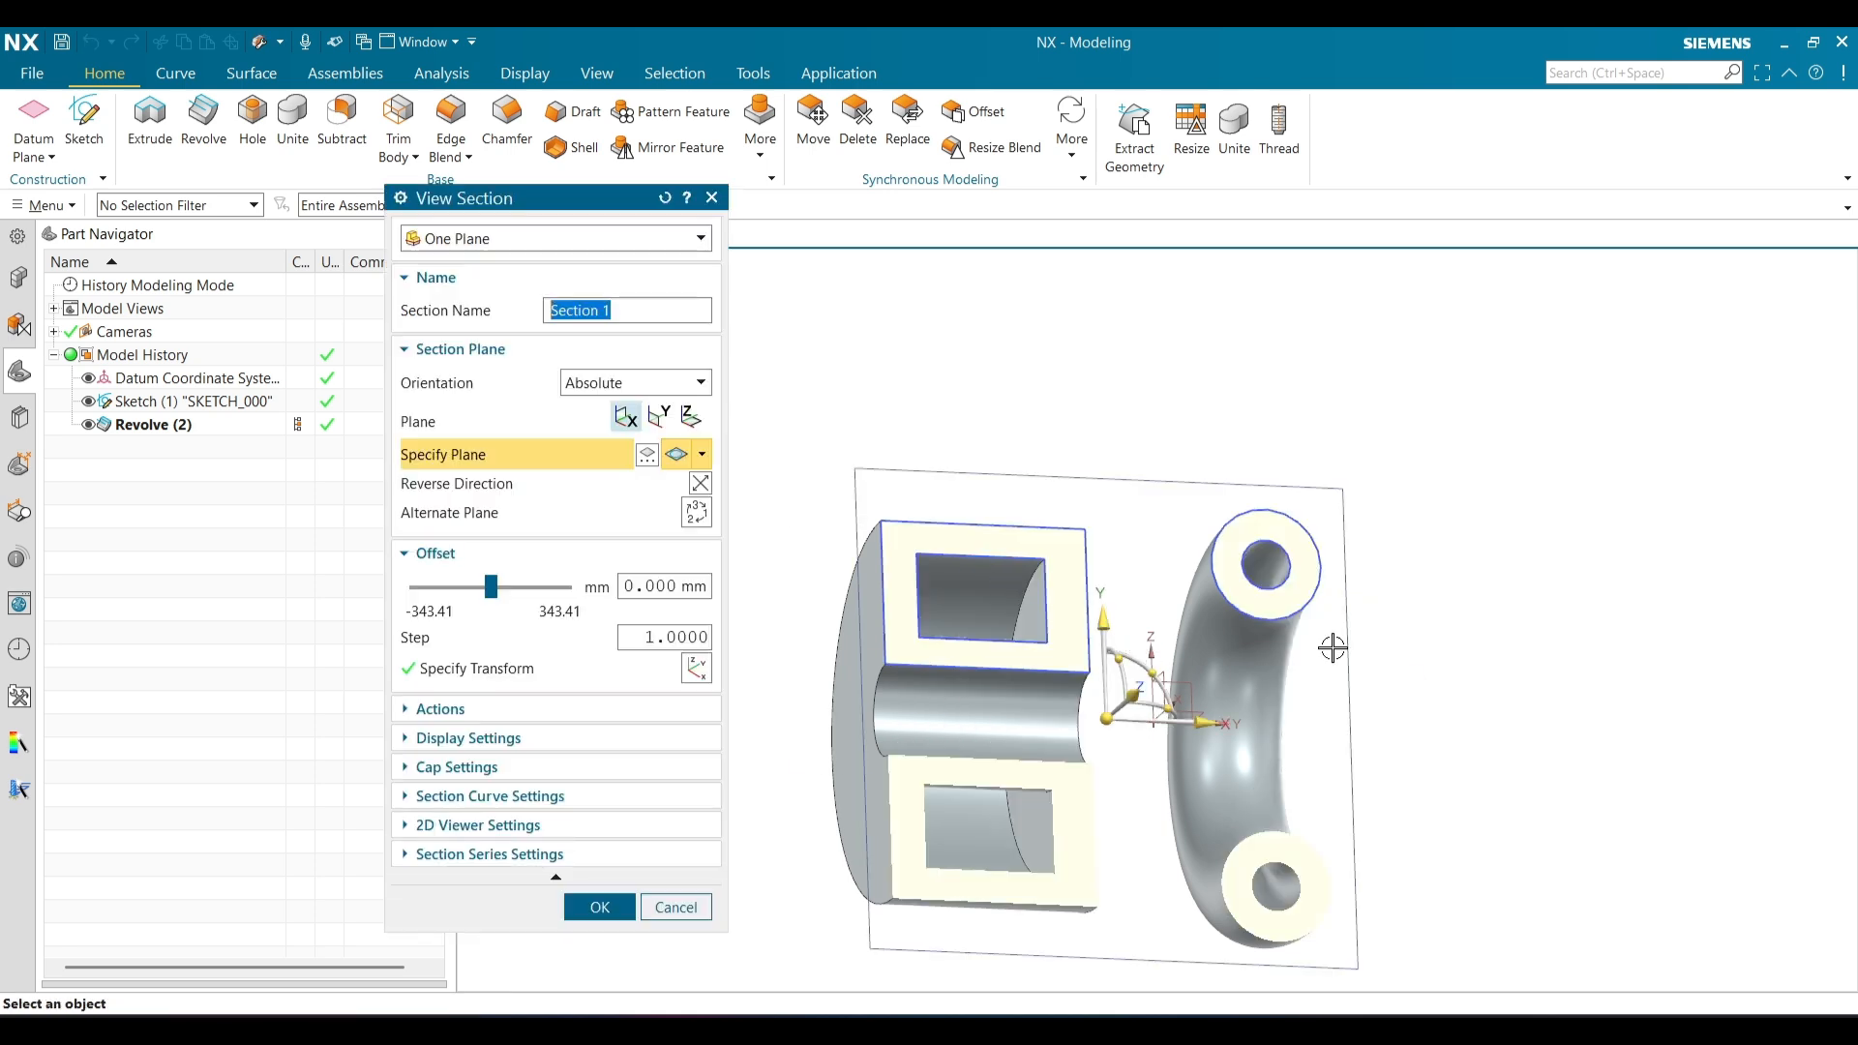
middle_click_drag(1334, 649, 1439, 656)
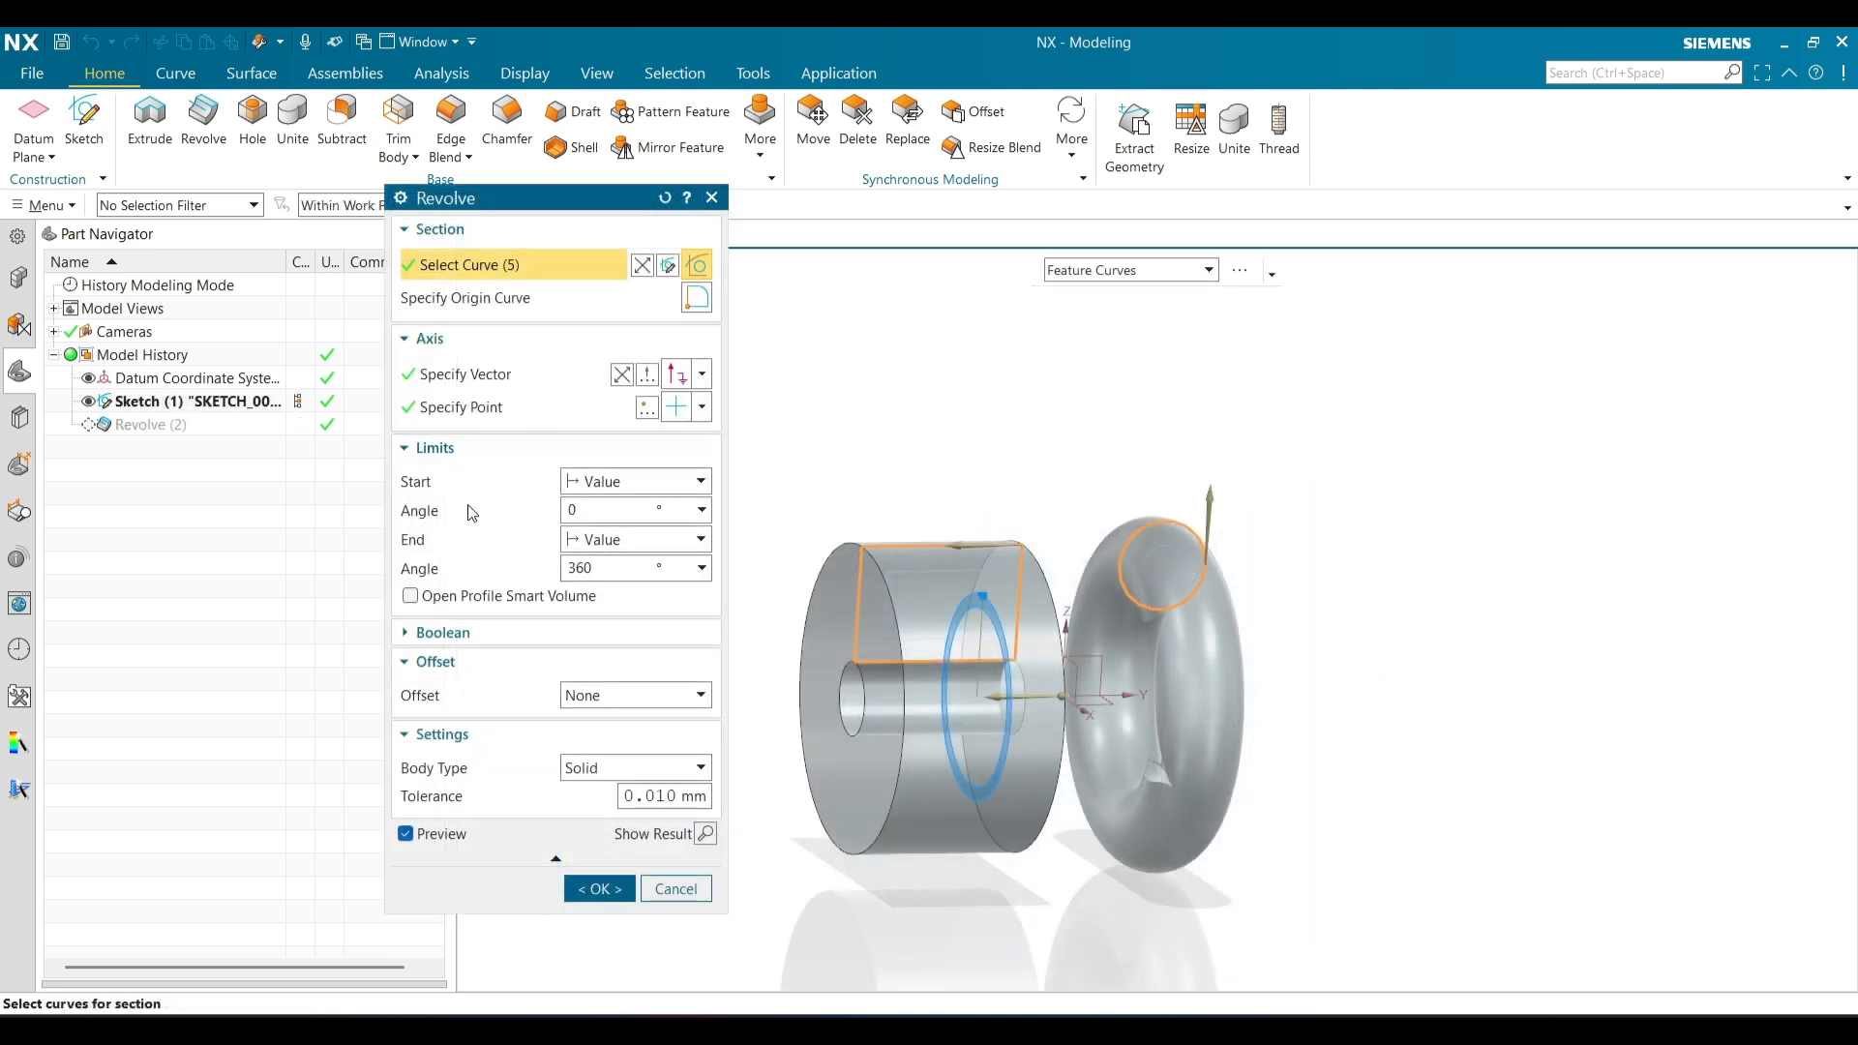
Review the Boolean choices of the revolve and keep None
left_click(444, 459)
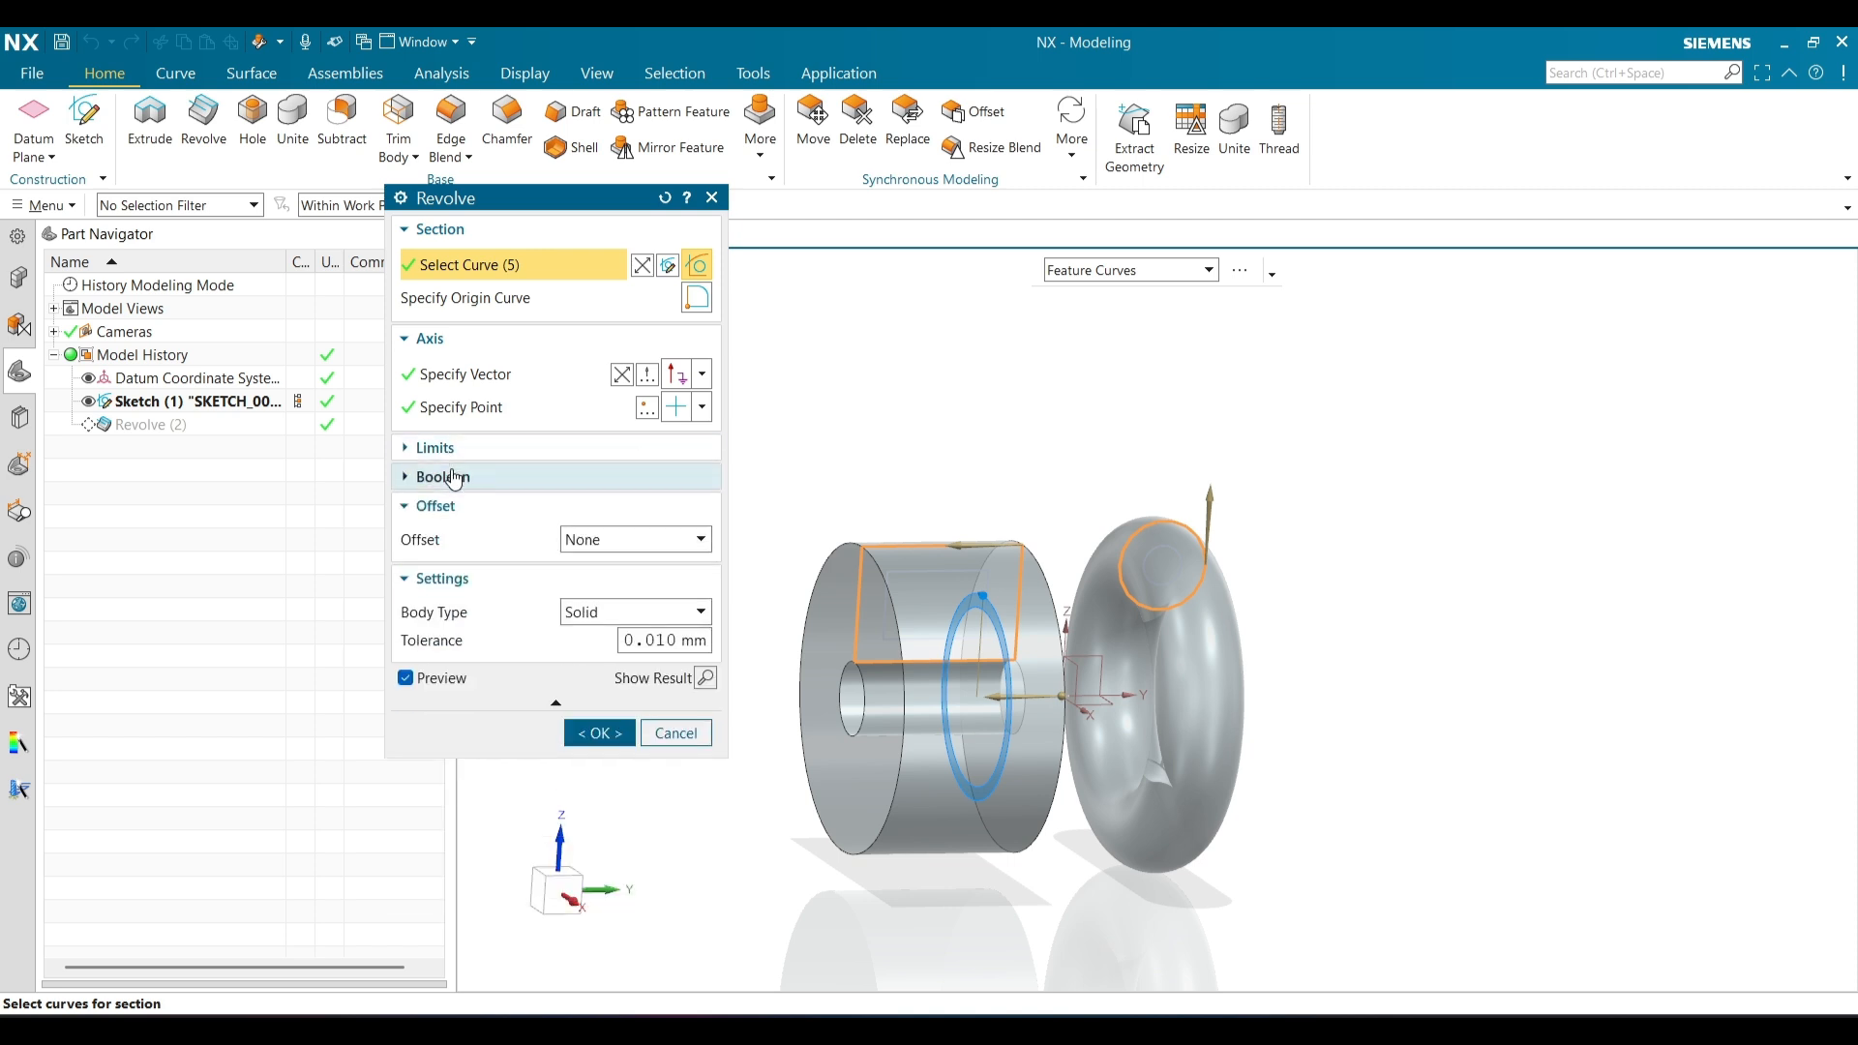
left_click(454, 478)
left_click(585, 511)
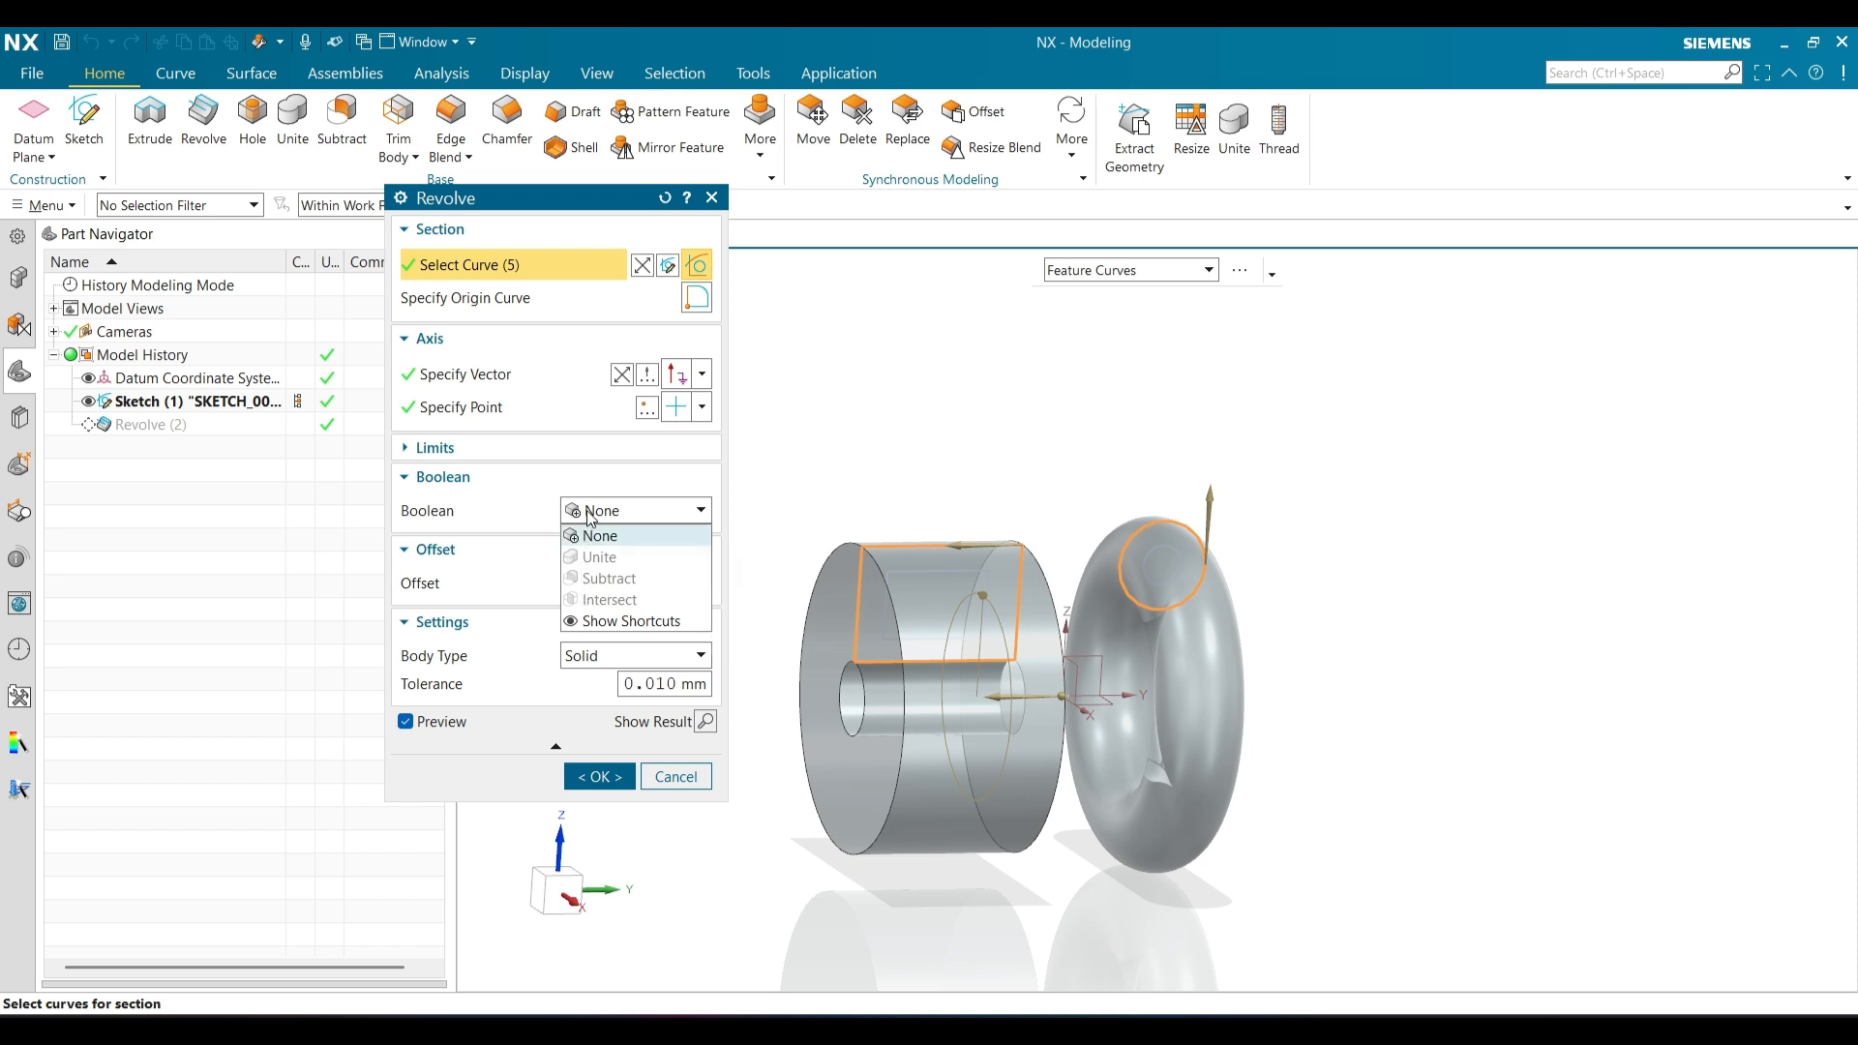
left_click(592, 536)
left_click(520, 479)
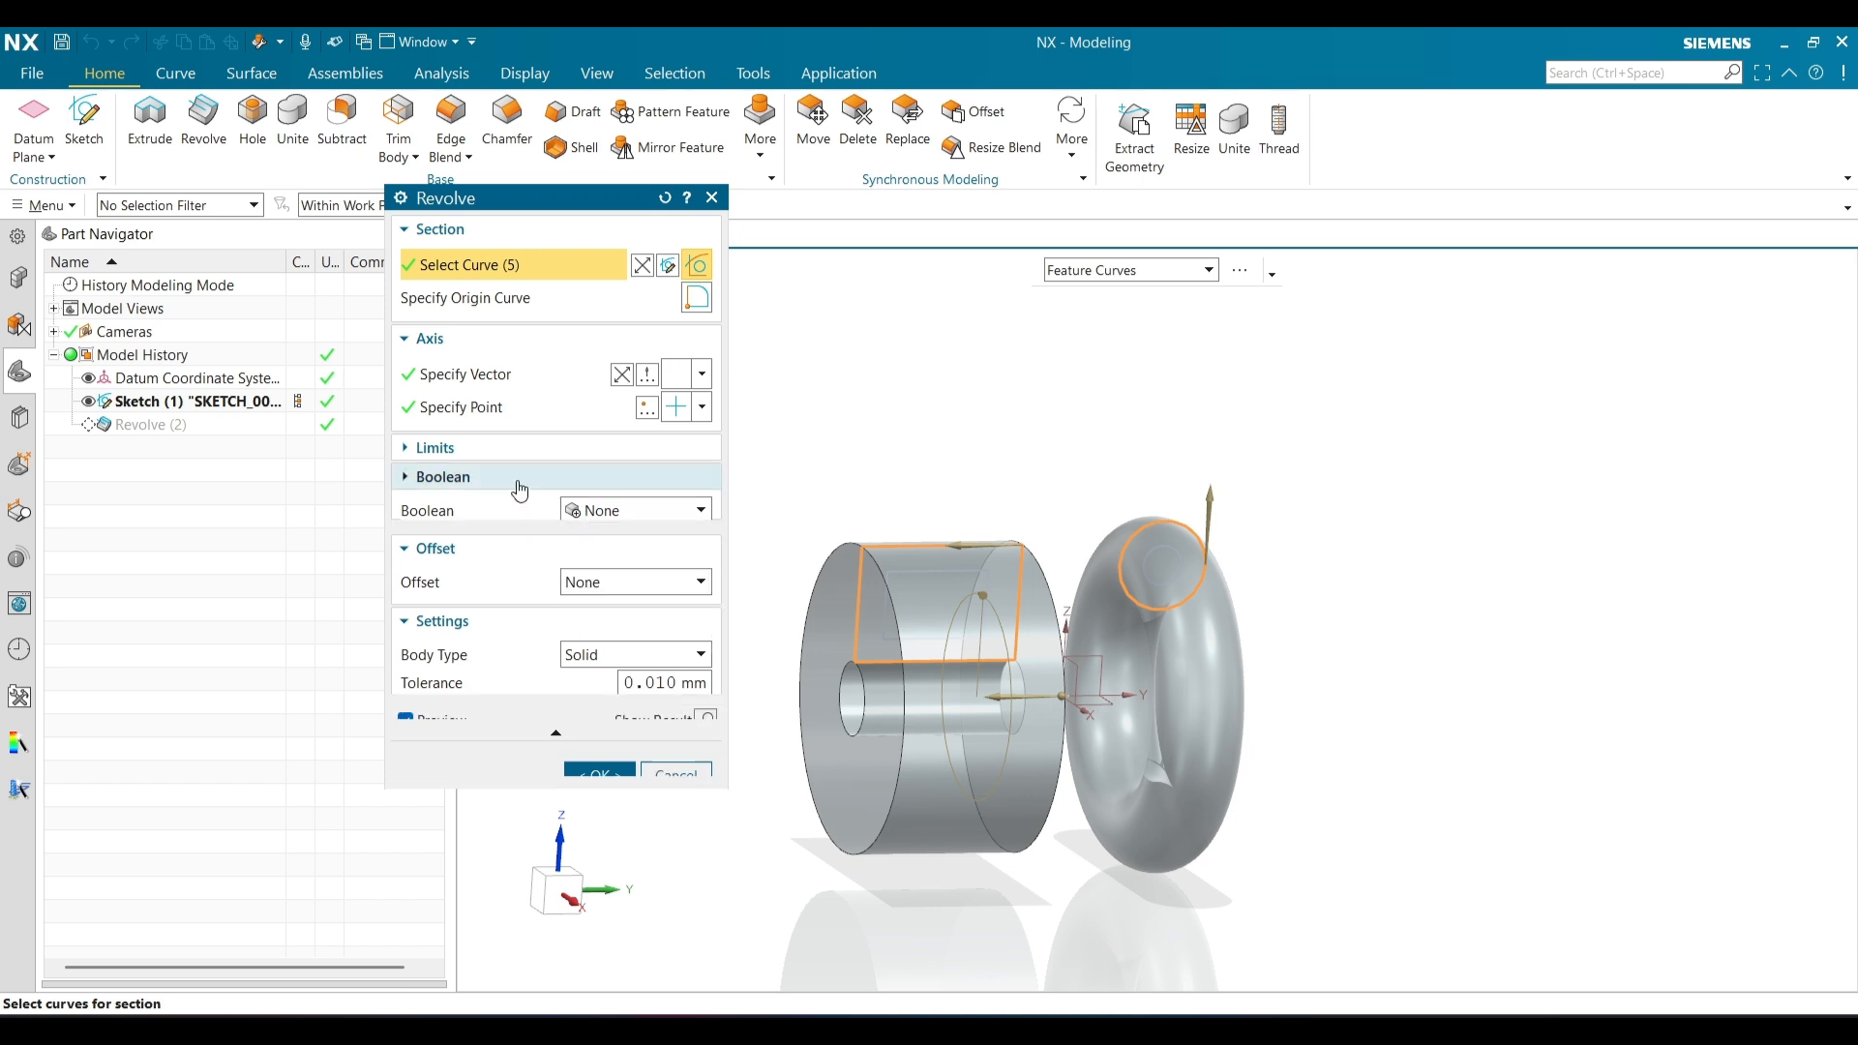
Switch the revolve's offset to Two-Sided
left_click(482, 506)
left_click(593, 536)
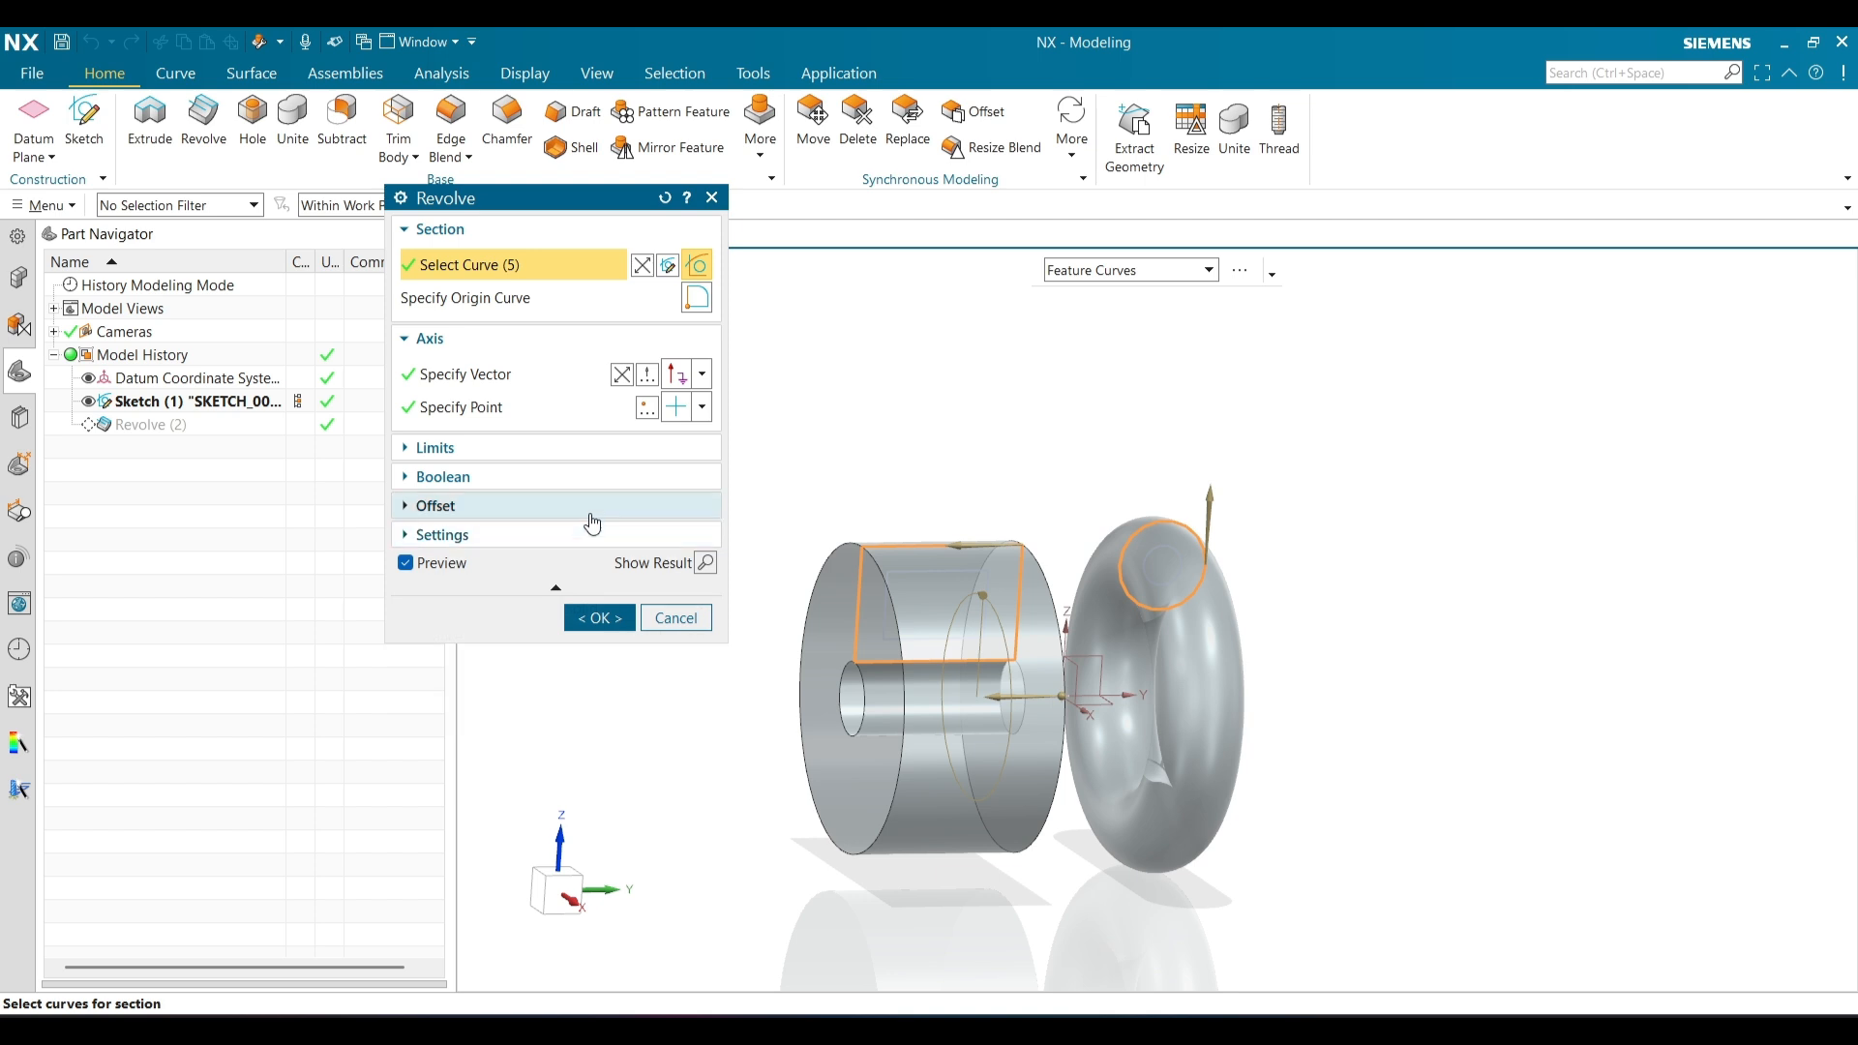
left_click(592, 507)
left_click(659, 554)
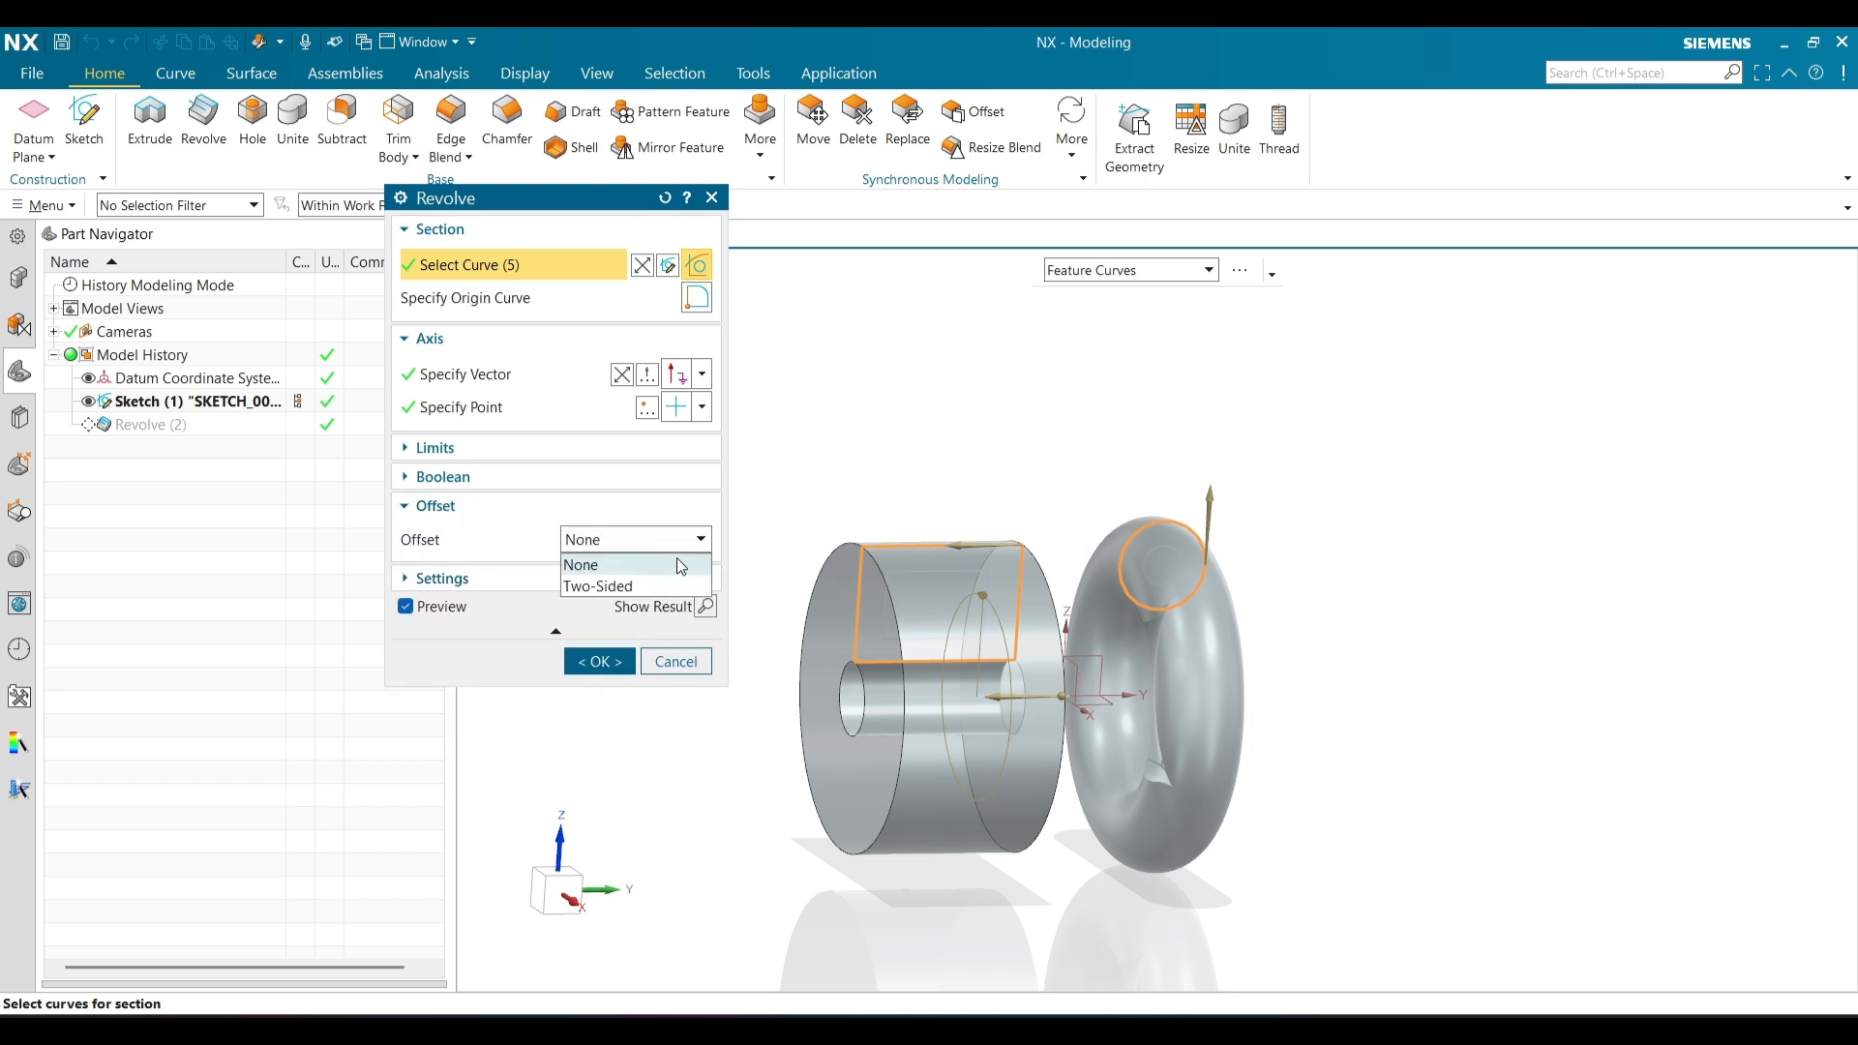
left_click(666, 585)
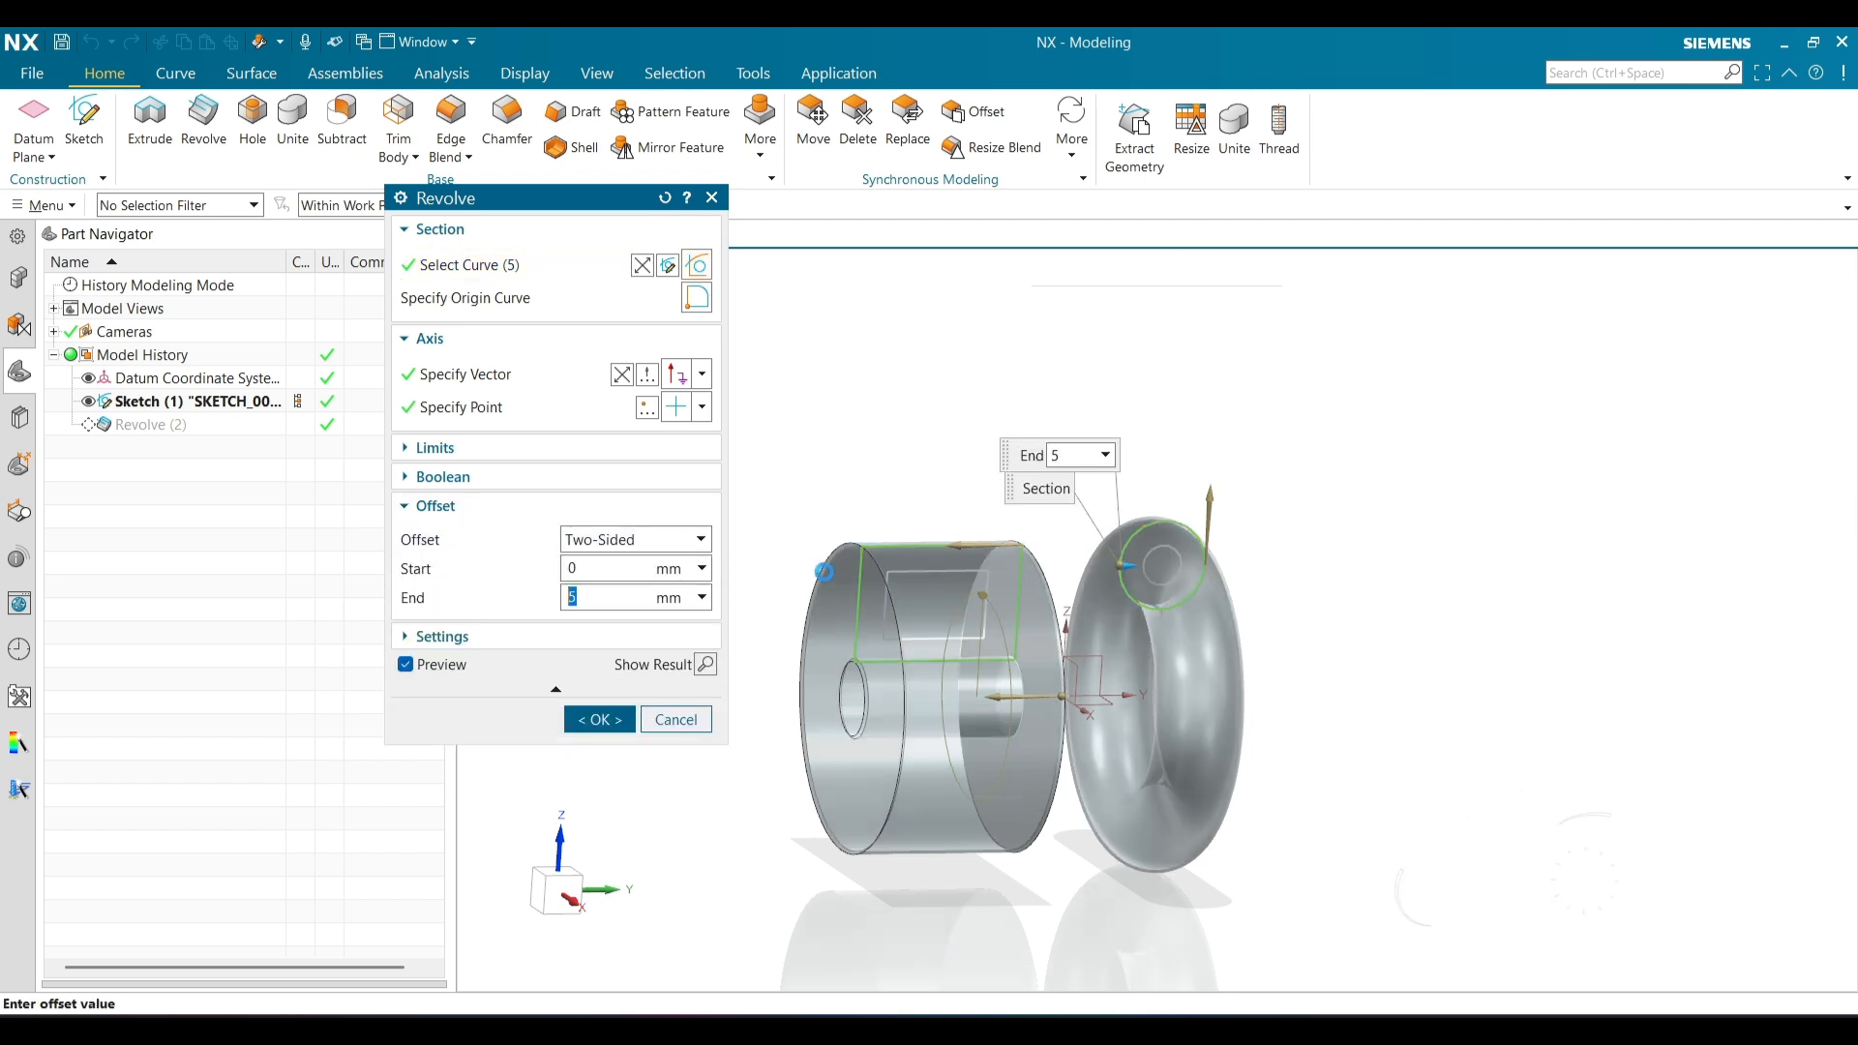
Set the revolve's two-sided end offset to 21 mm with the start at 0 mm, and apply the feature
scroll(864, 551, "up", 3)
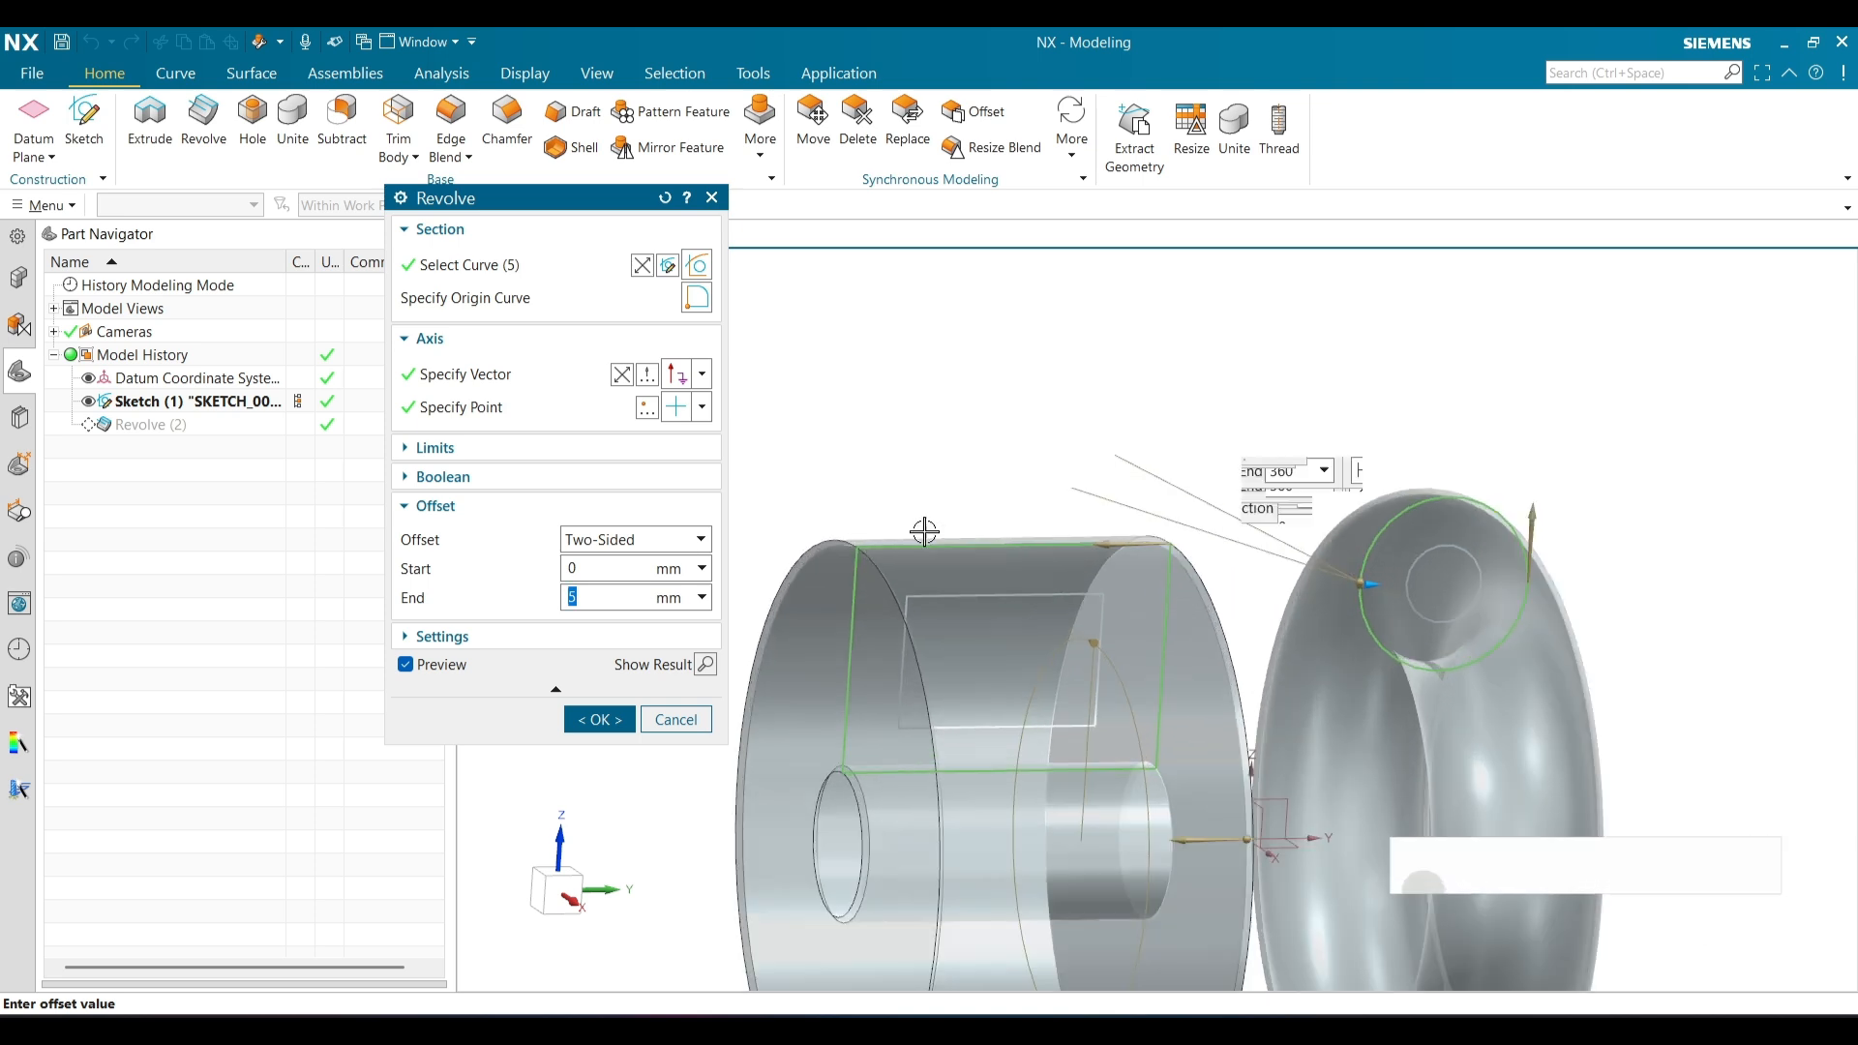
middle_click_drag(941, 497, 925, 502)
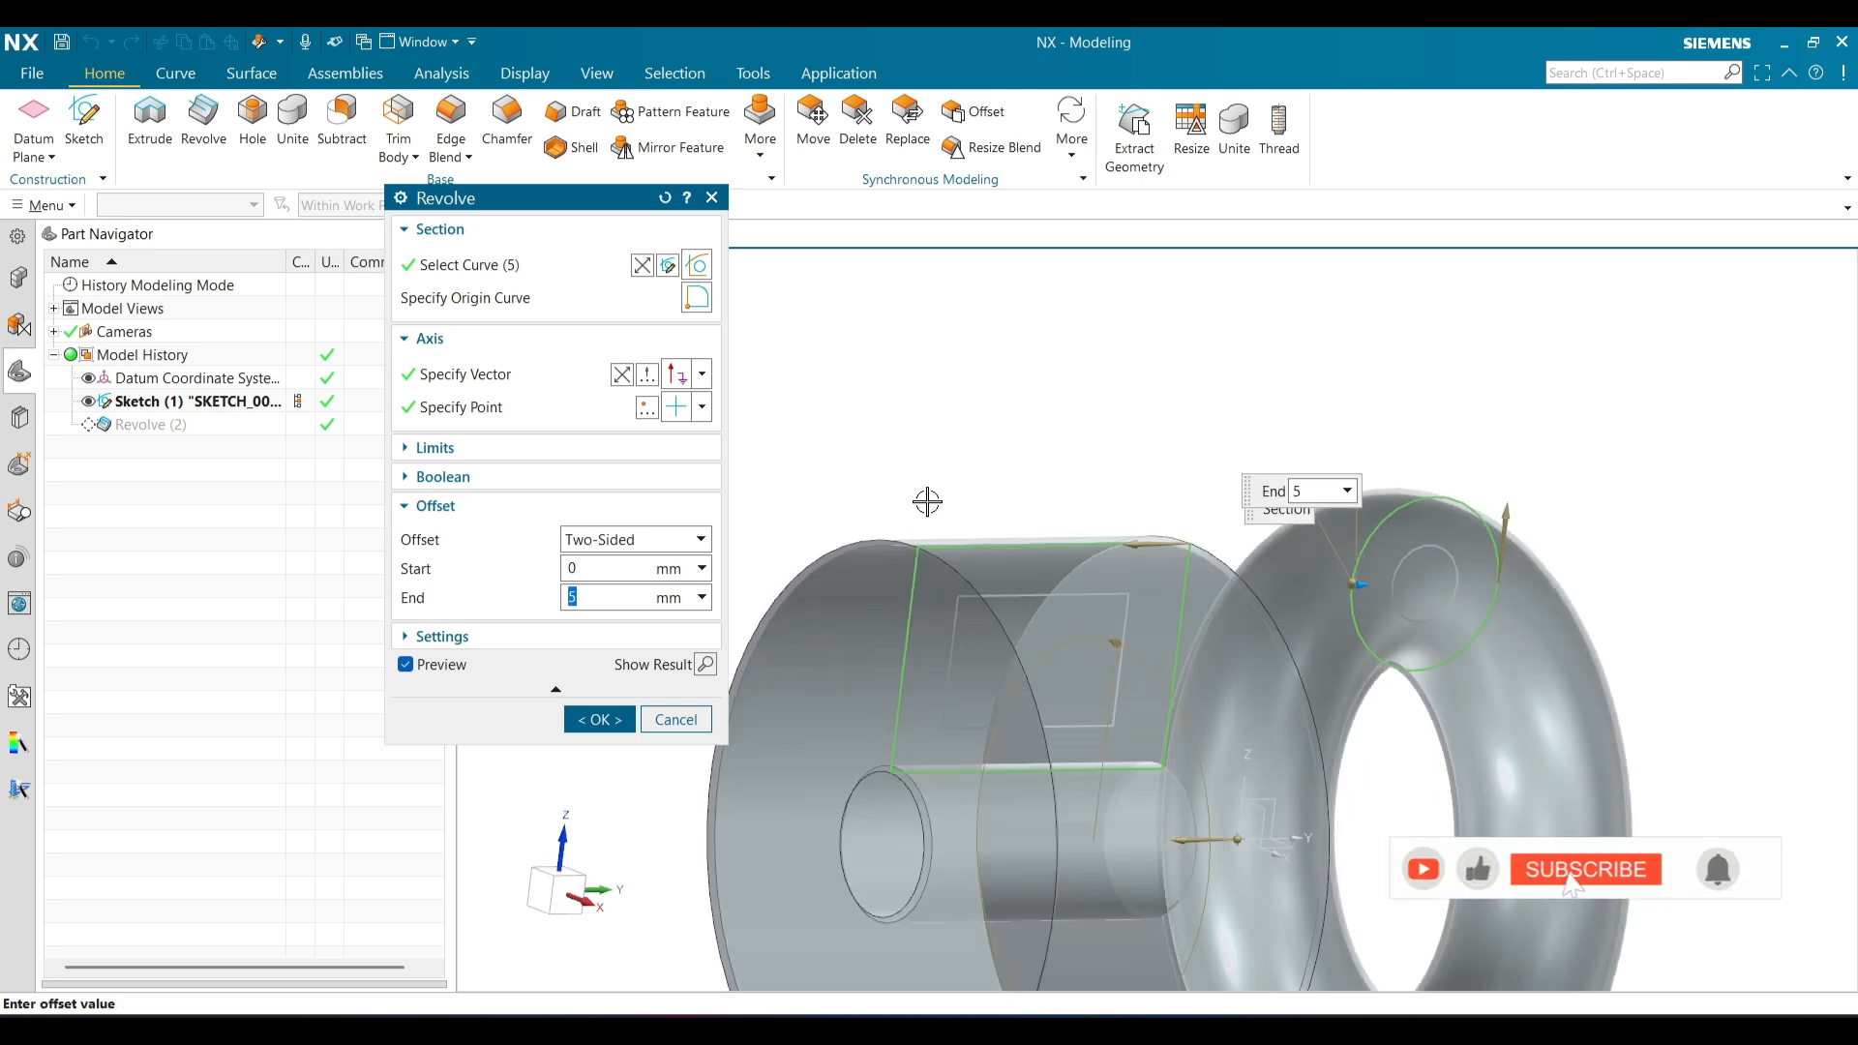
left_click(628, 568)
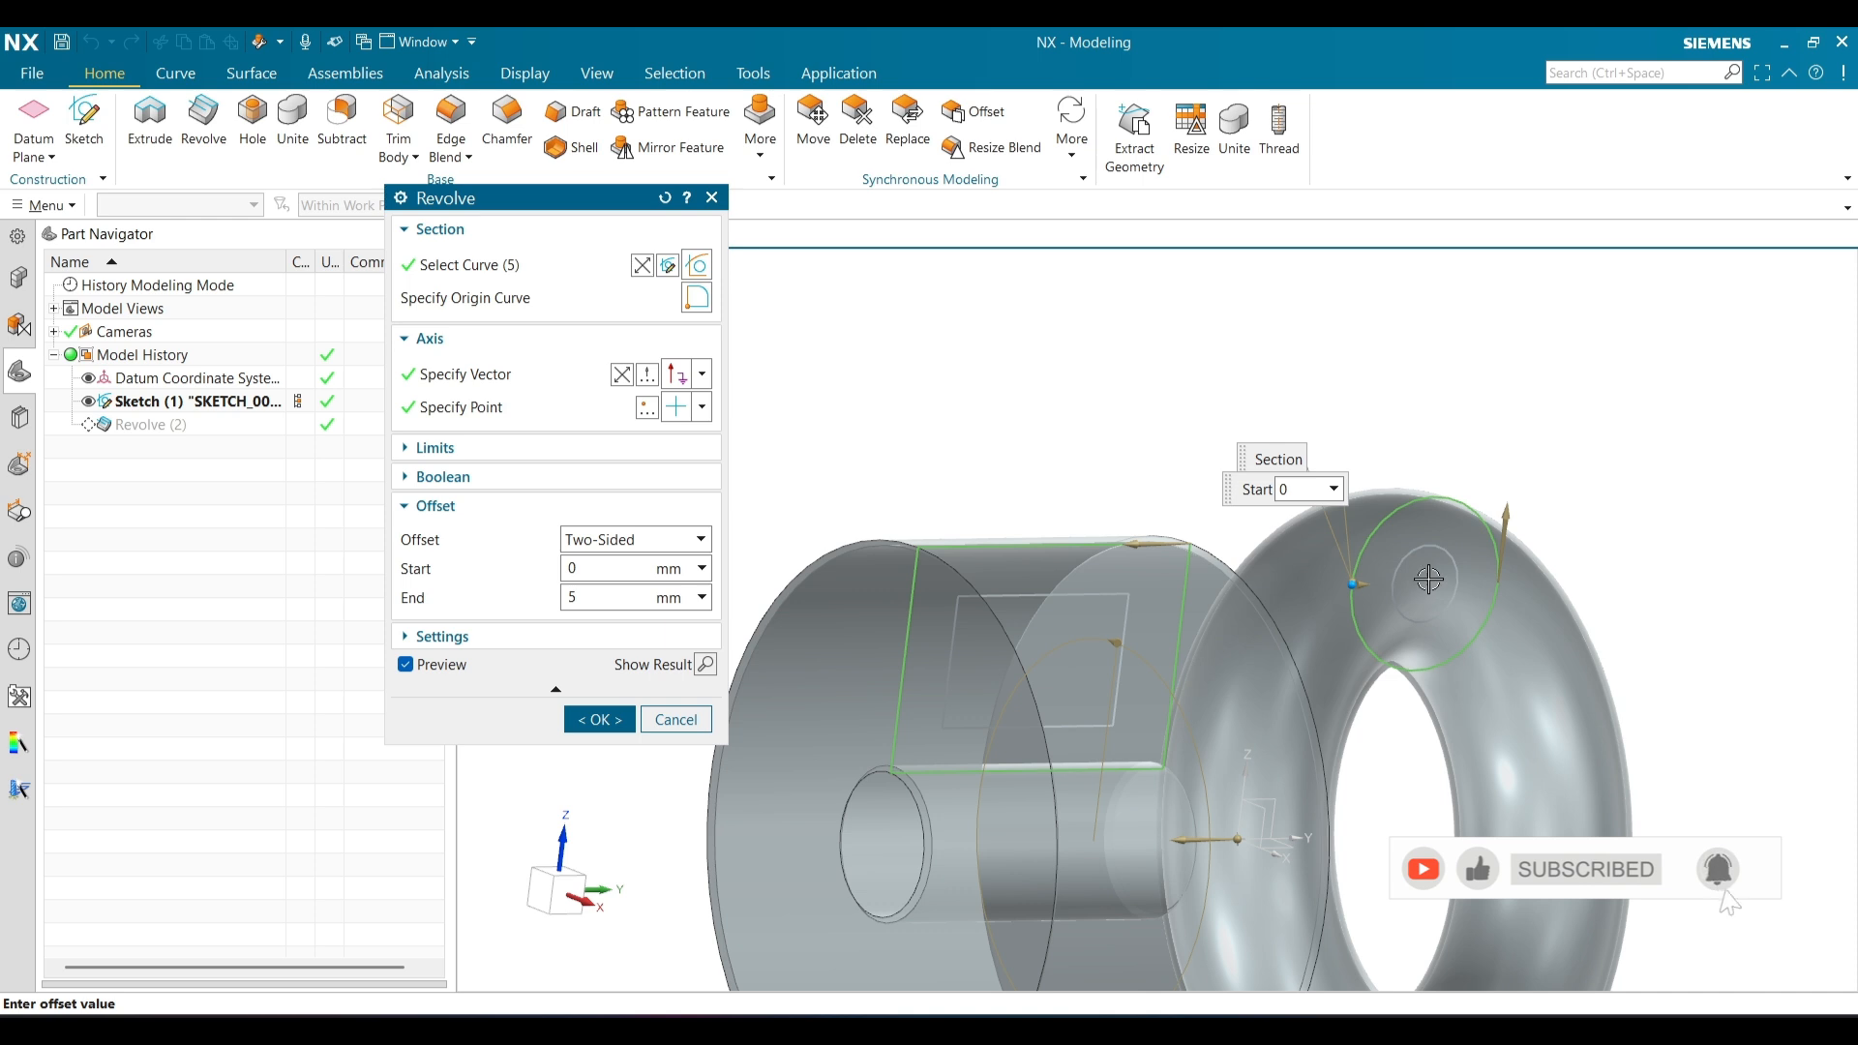
scroll(1390, 571, "up", 3)
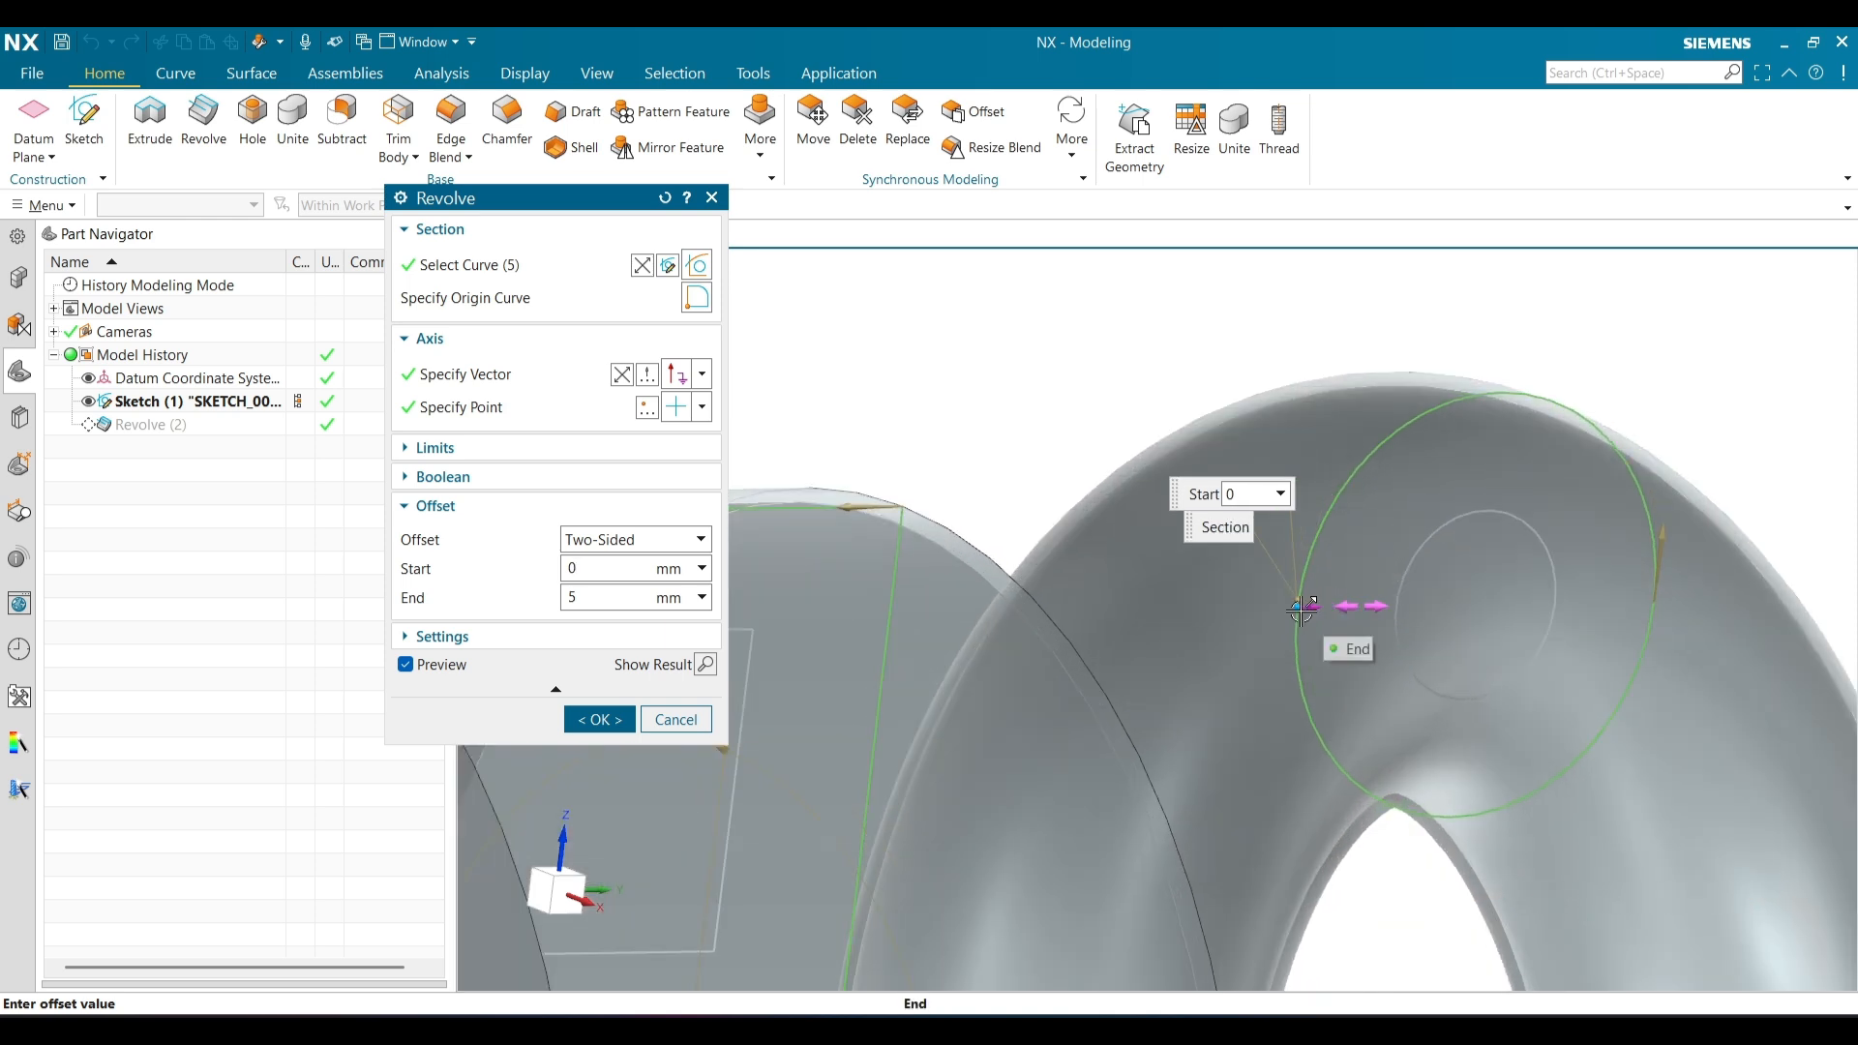
left_click(577, 596)
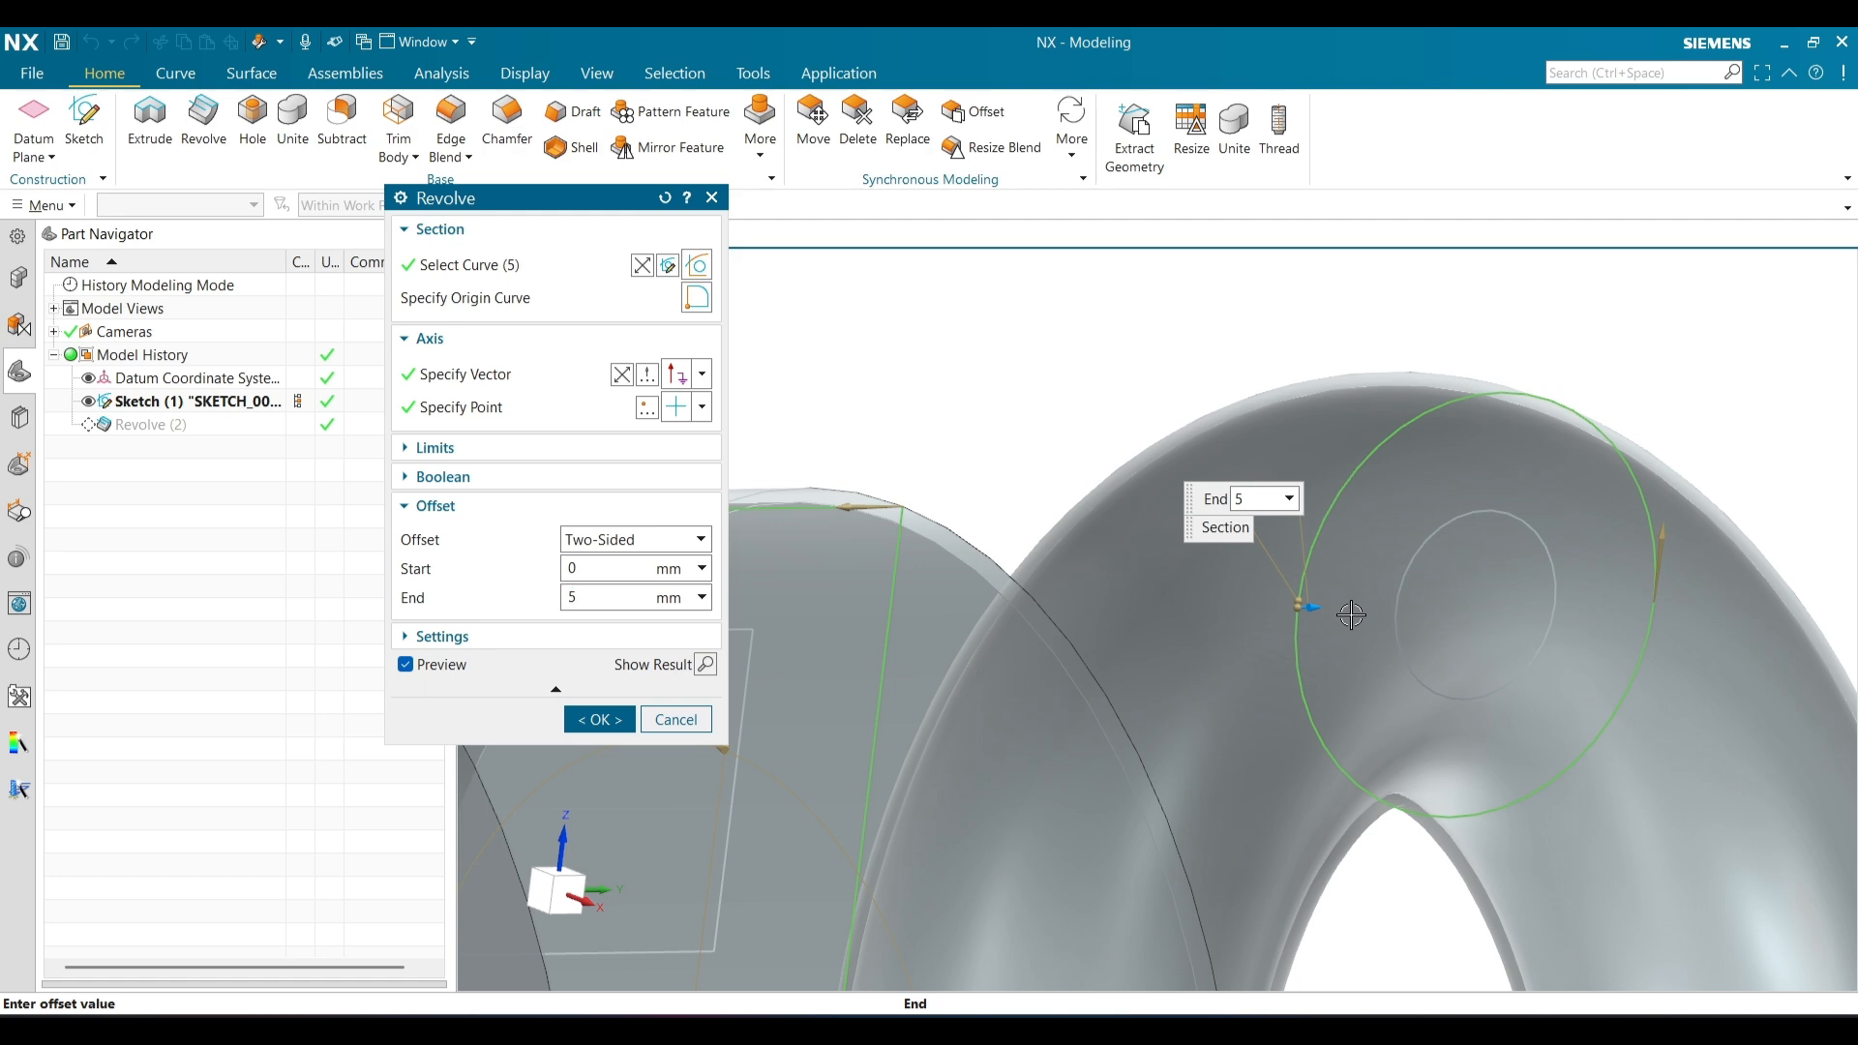
left_click_drag(1318, 606, 1355, 615)
scroll(1281, 493, "down", 2)
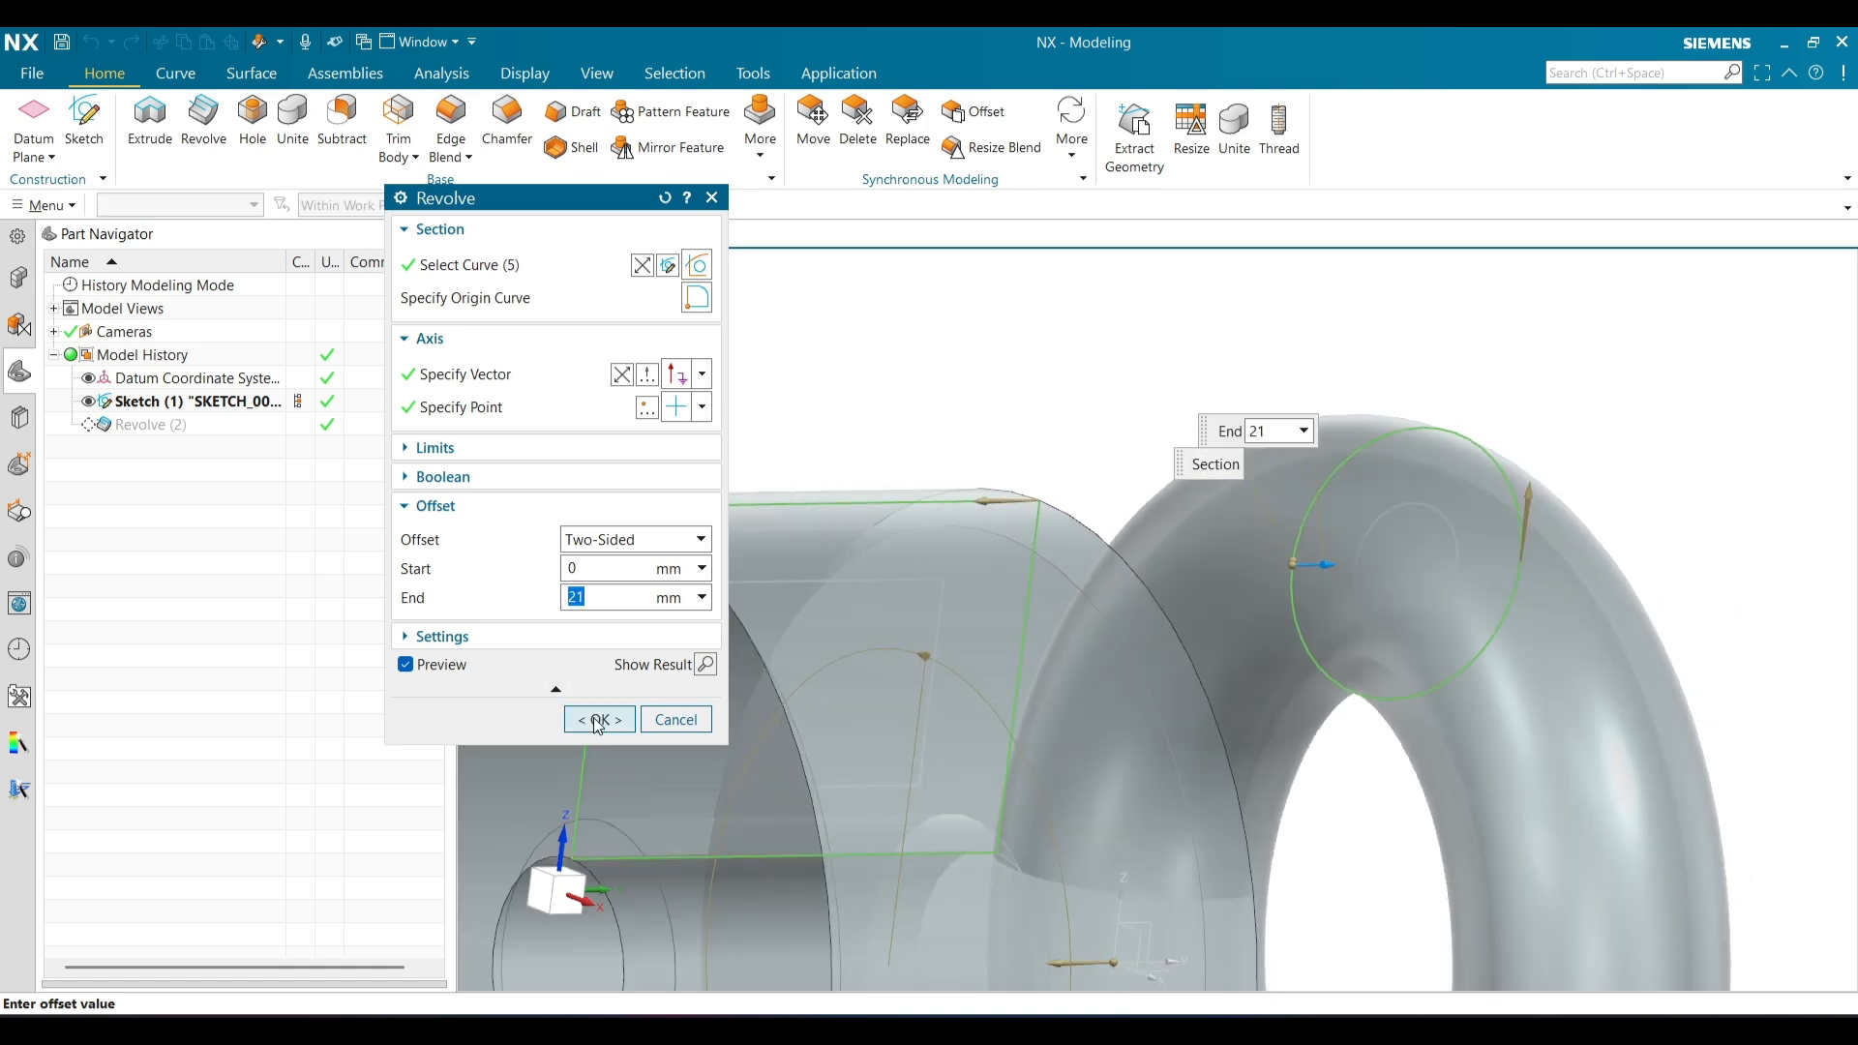
left_click(598, 721)
Examine the wall thickness of the offset revolve bodies in a view section
left_click(698, 308)
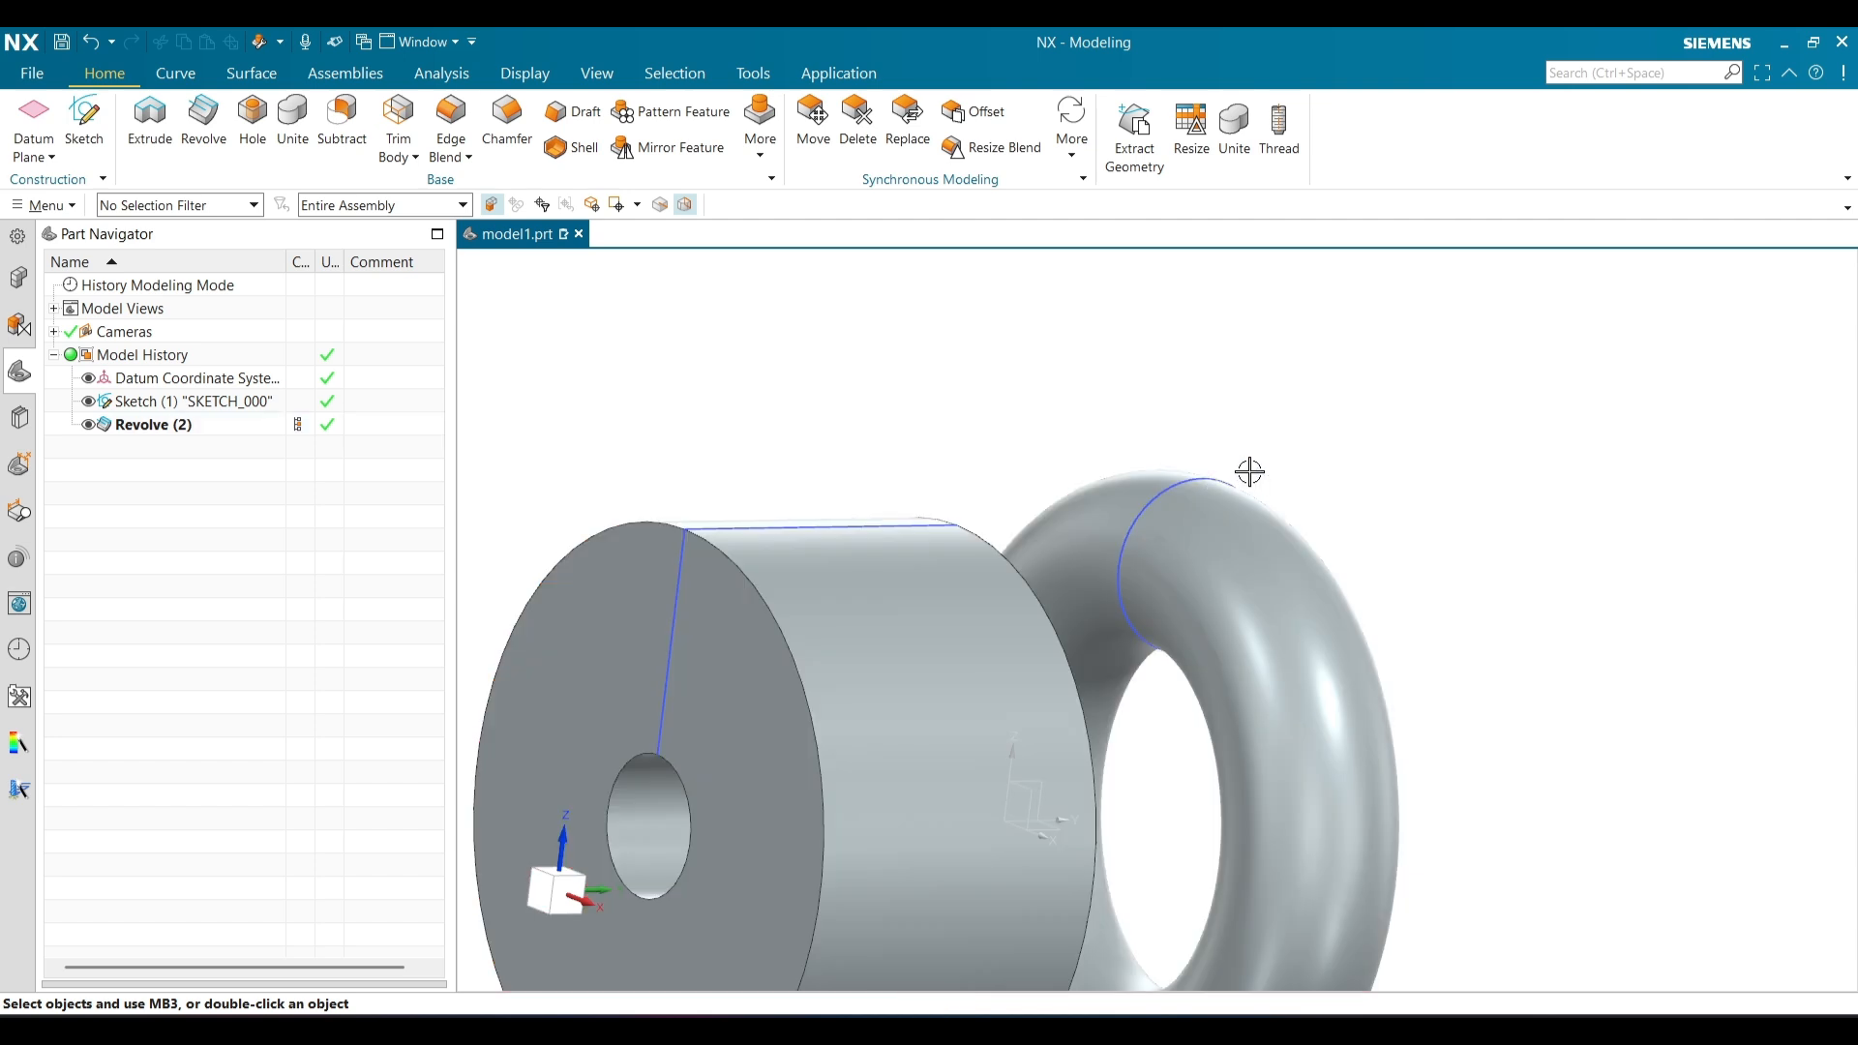
middle_click_drag(1249, 472, 1203, 450)
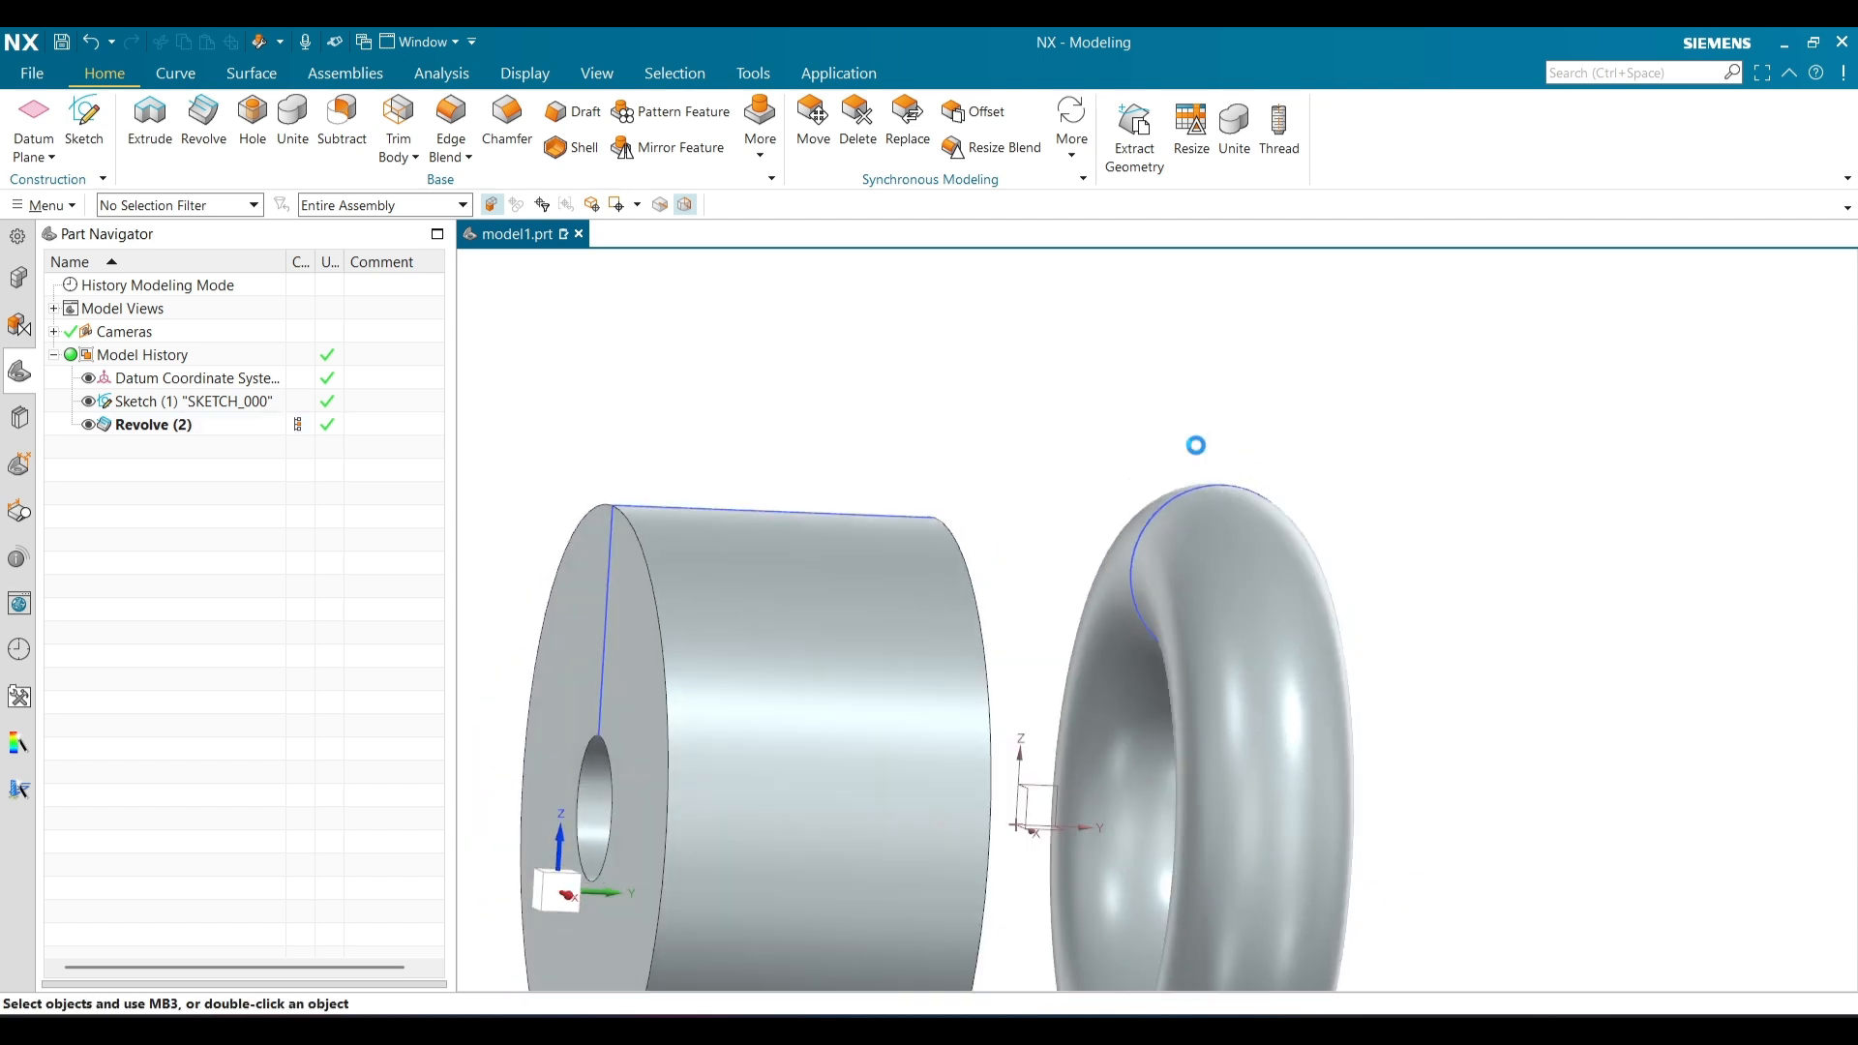
key("ctrl+h")
middle_click_drag(1285, 495, 1363, 439)
scroll(1369, 548, "down", 3)
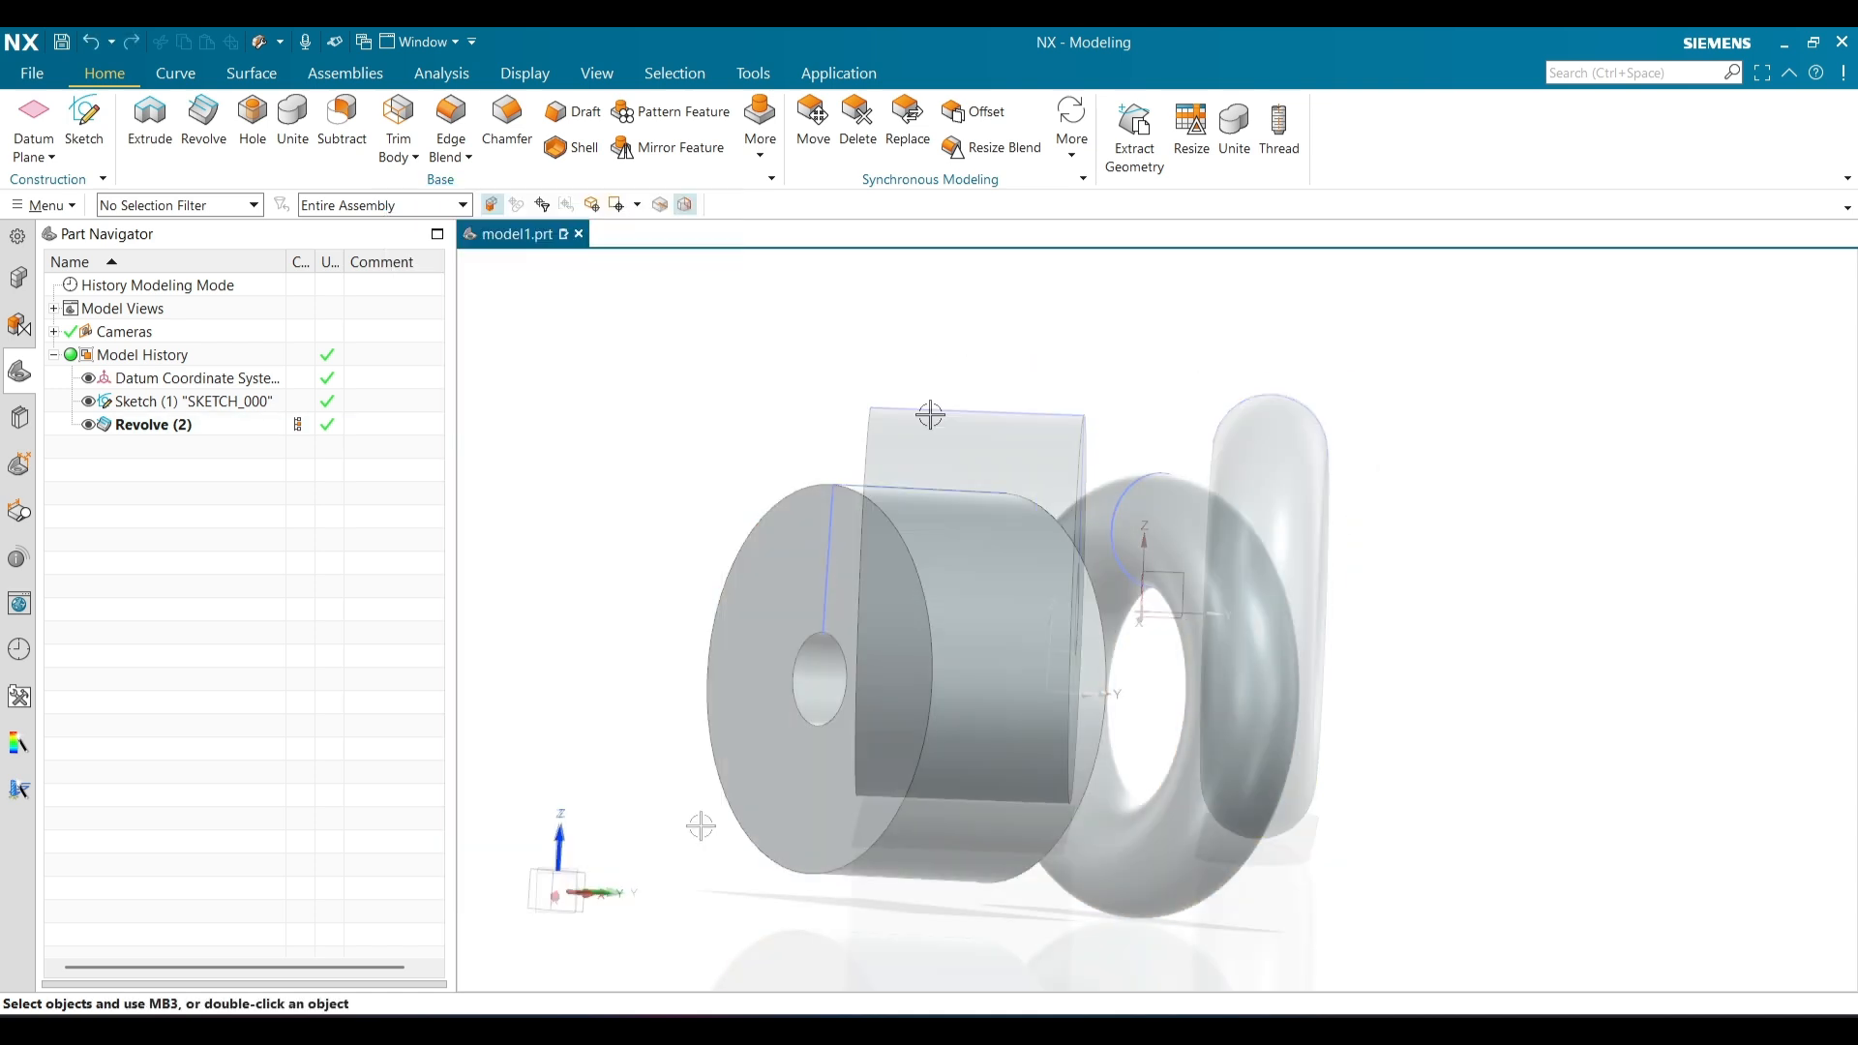
Reopen the revolve feature for editing and set its offset to None
right_click(251, 425)
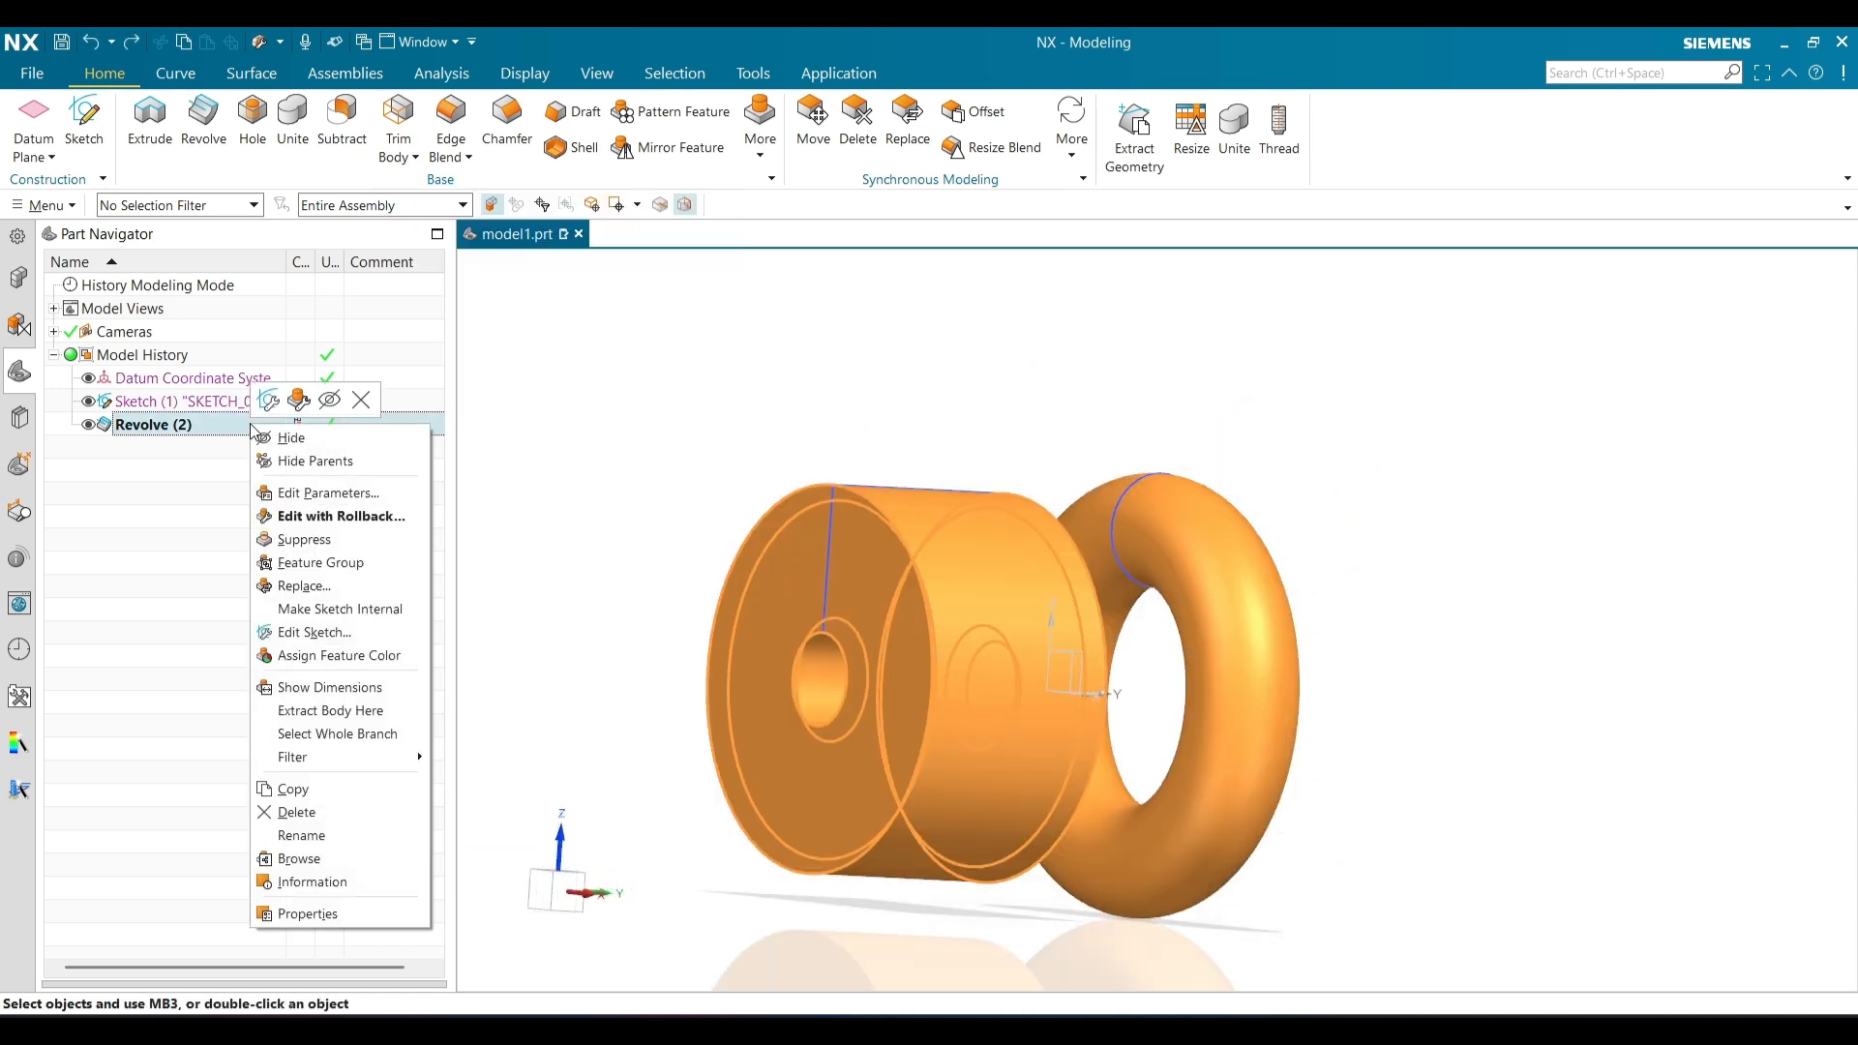
left_click(301, 401)
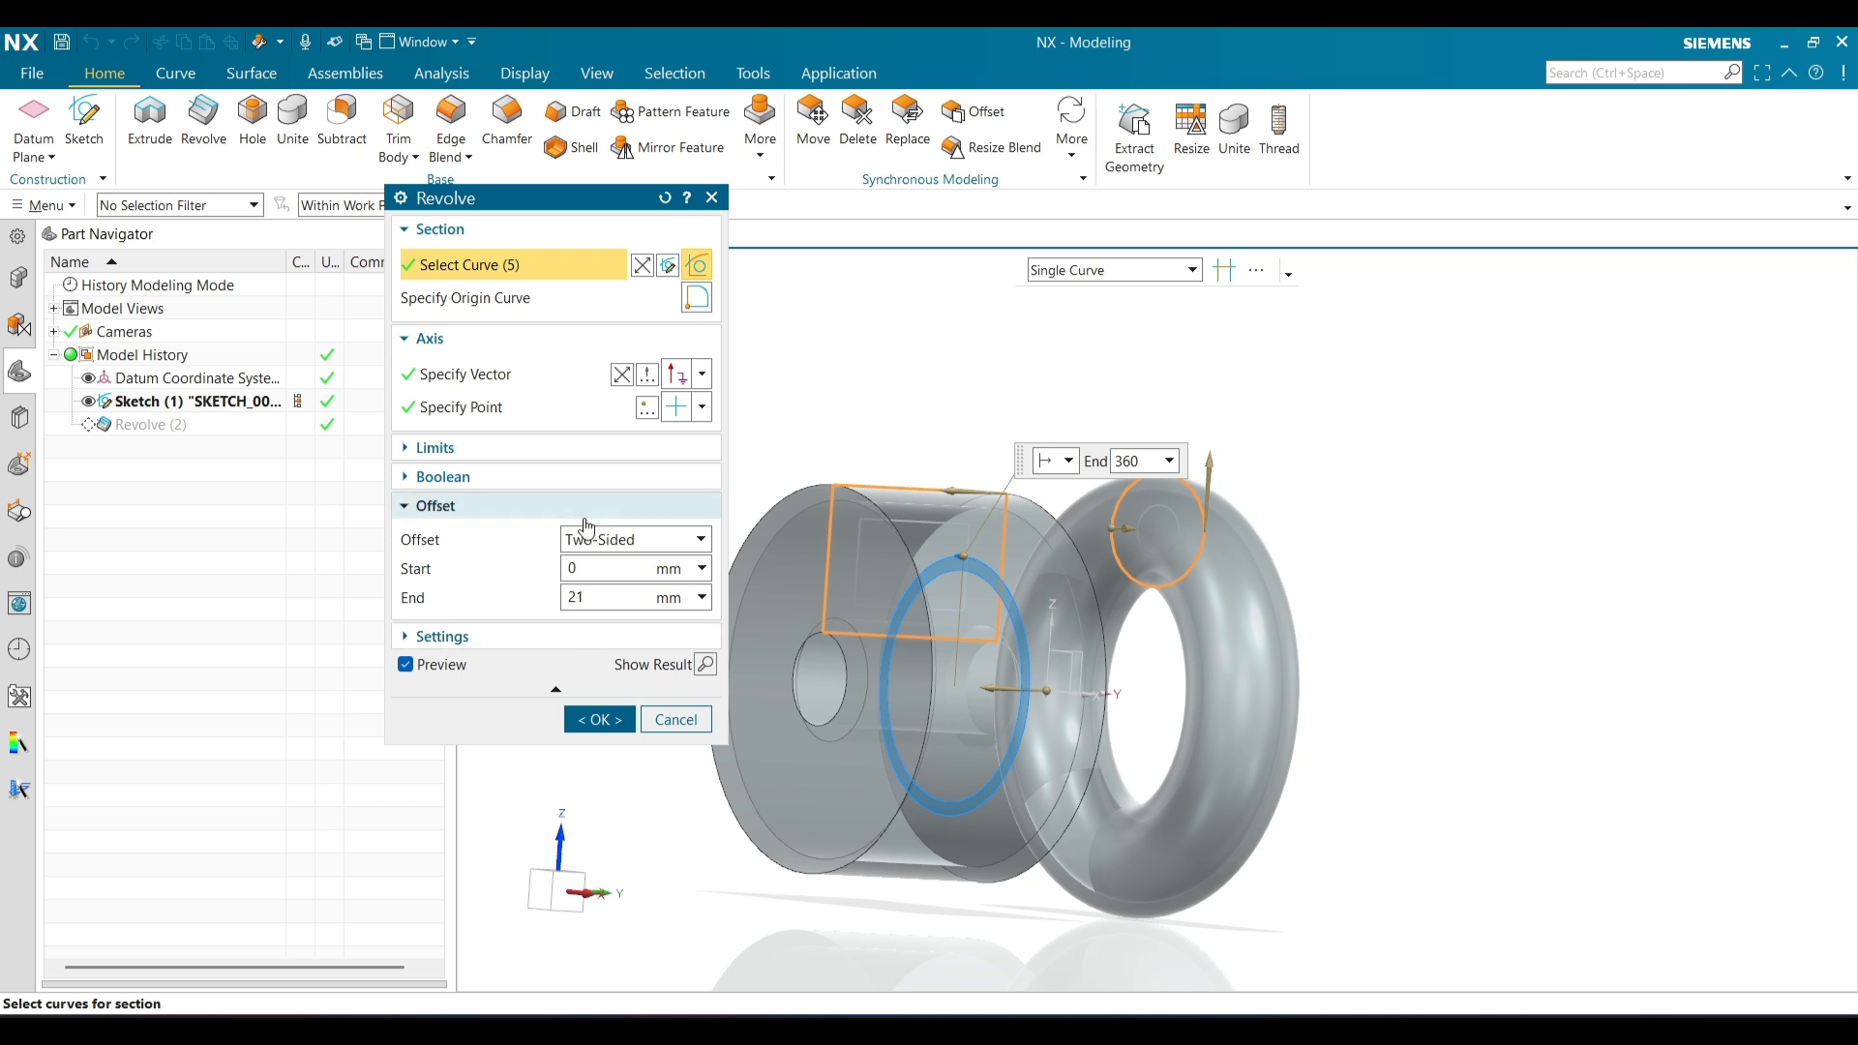
left_click(624, 542)
left_click(623, 542)
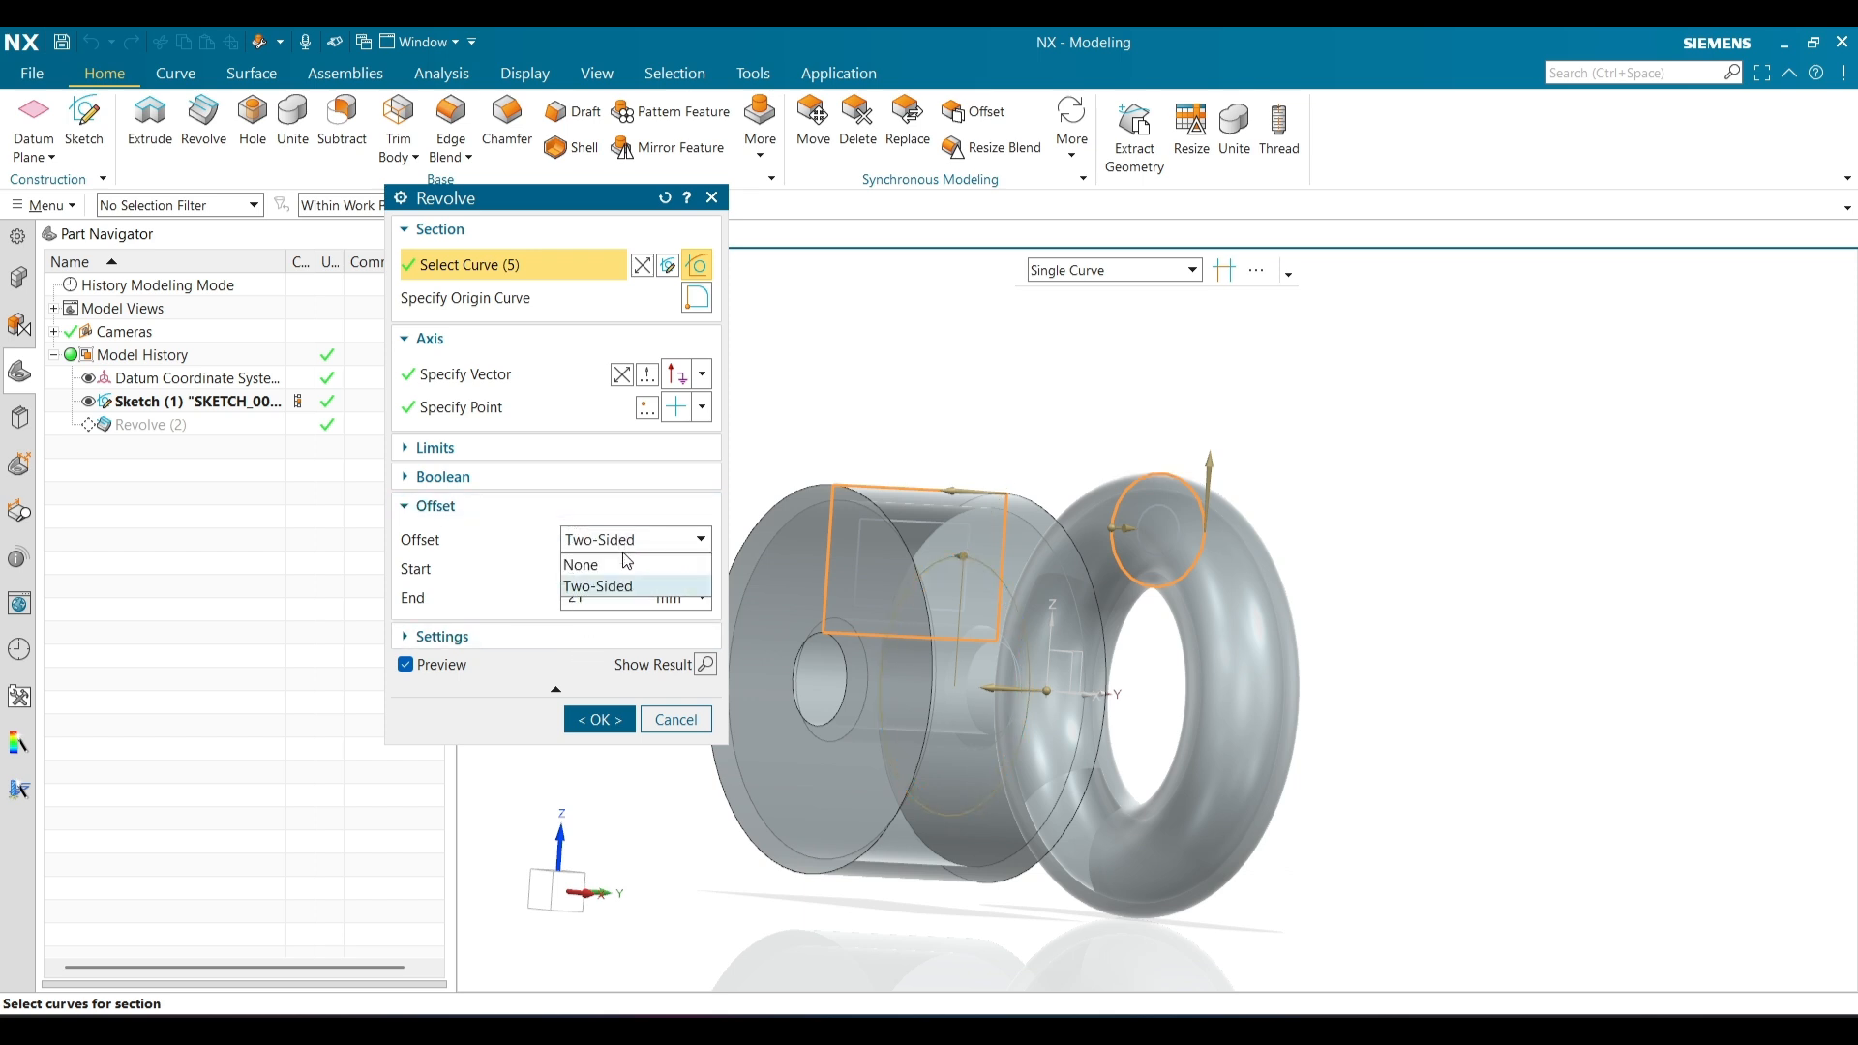
left_click(620, 561)
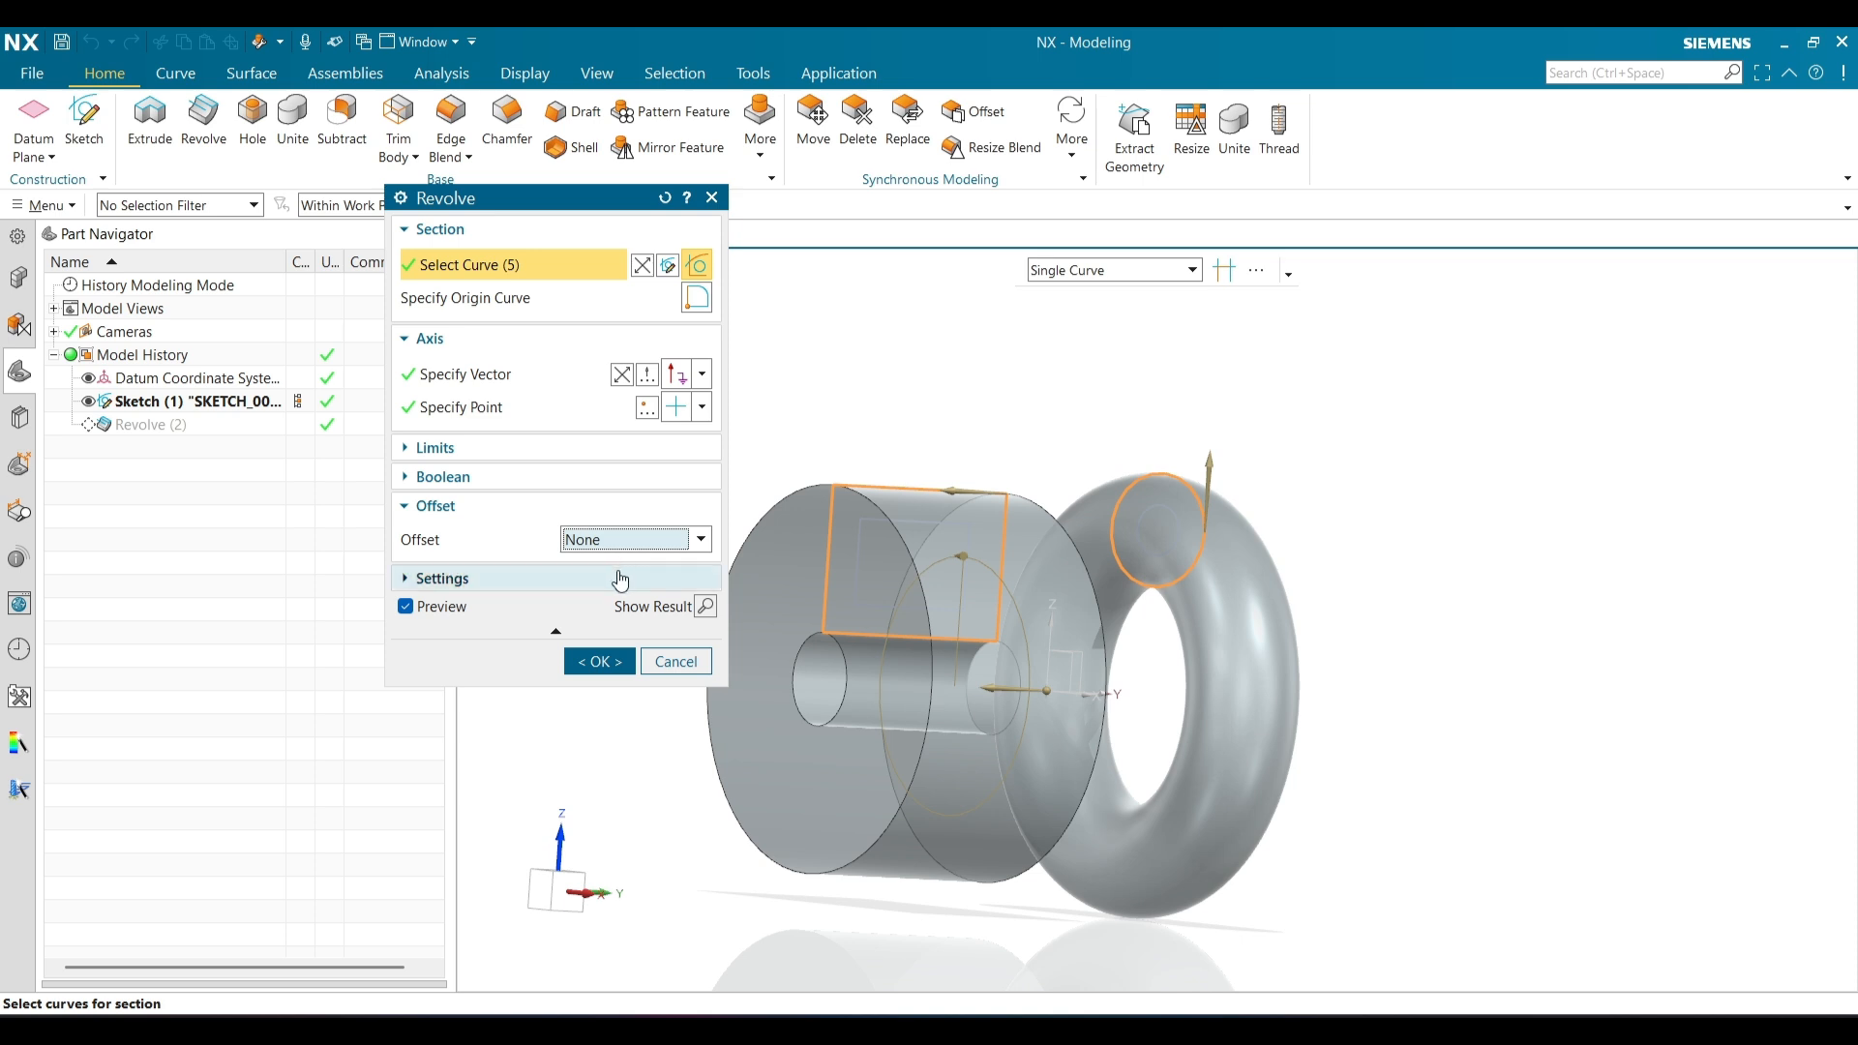
Set the revolve's body type to Sheet and apply the feature
left_click(612, 581)
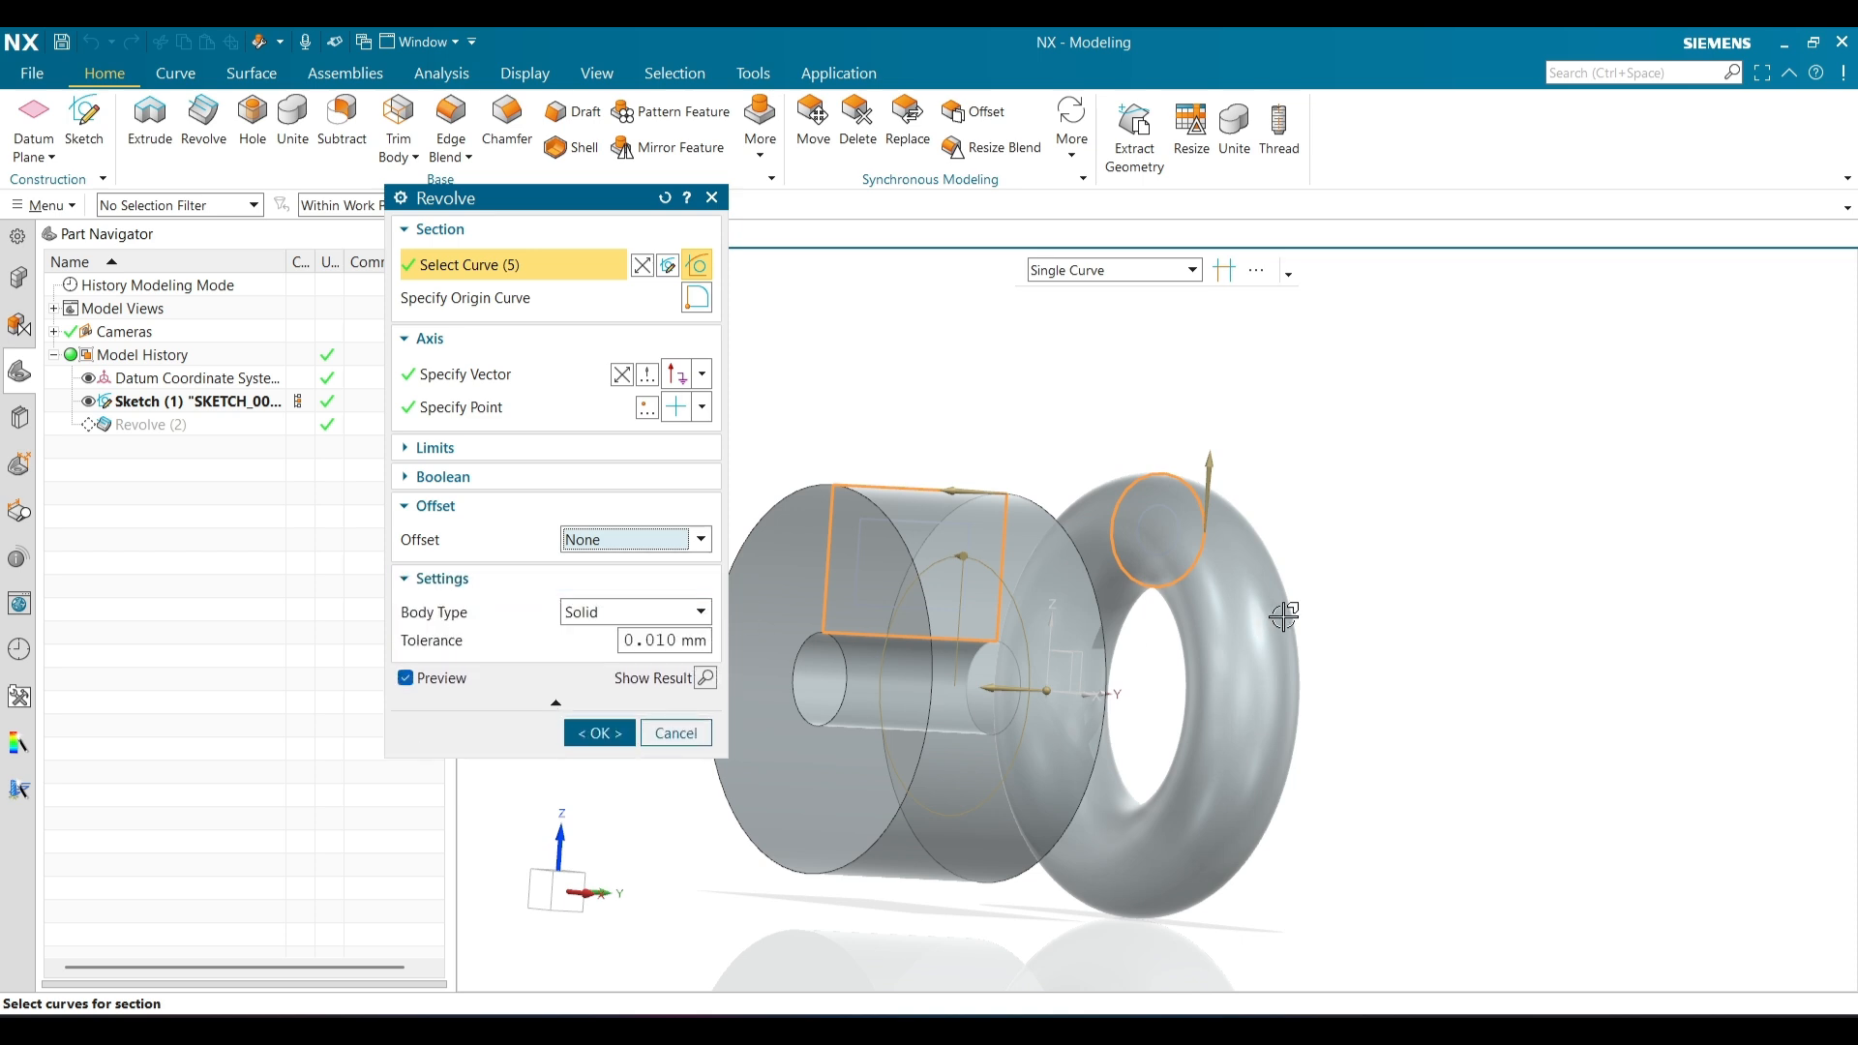
left_click(631, 613)
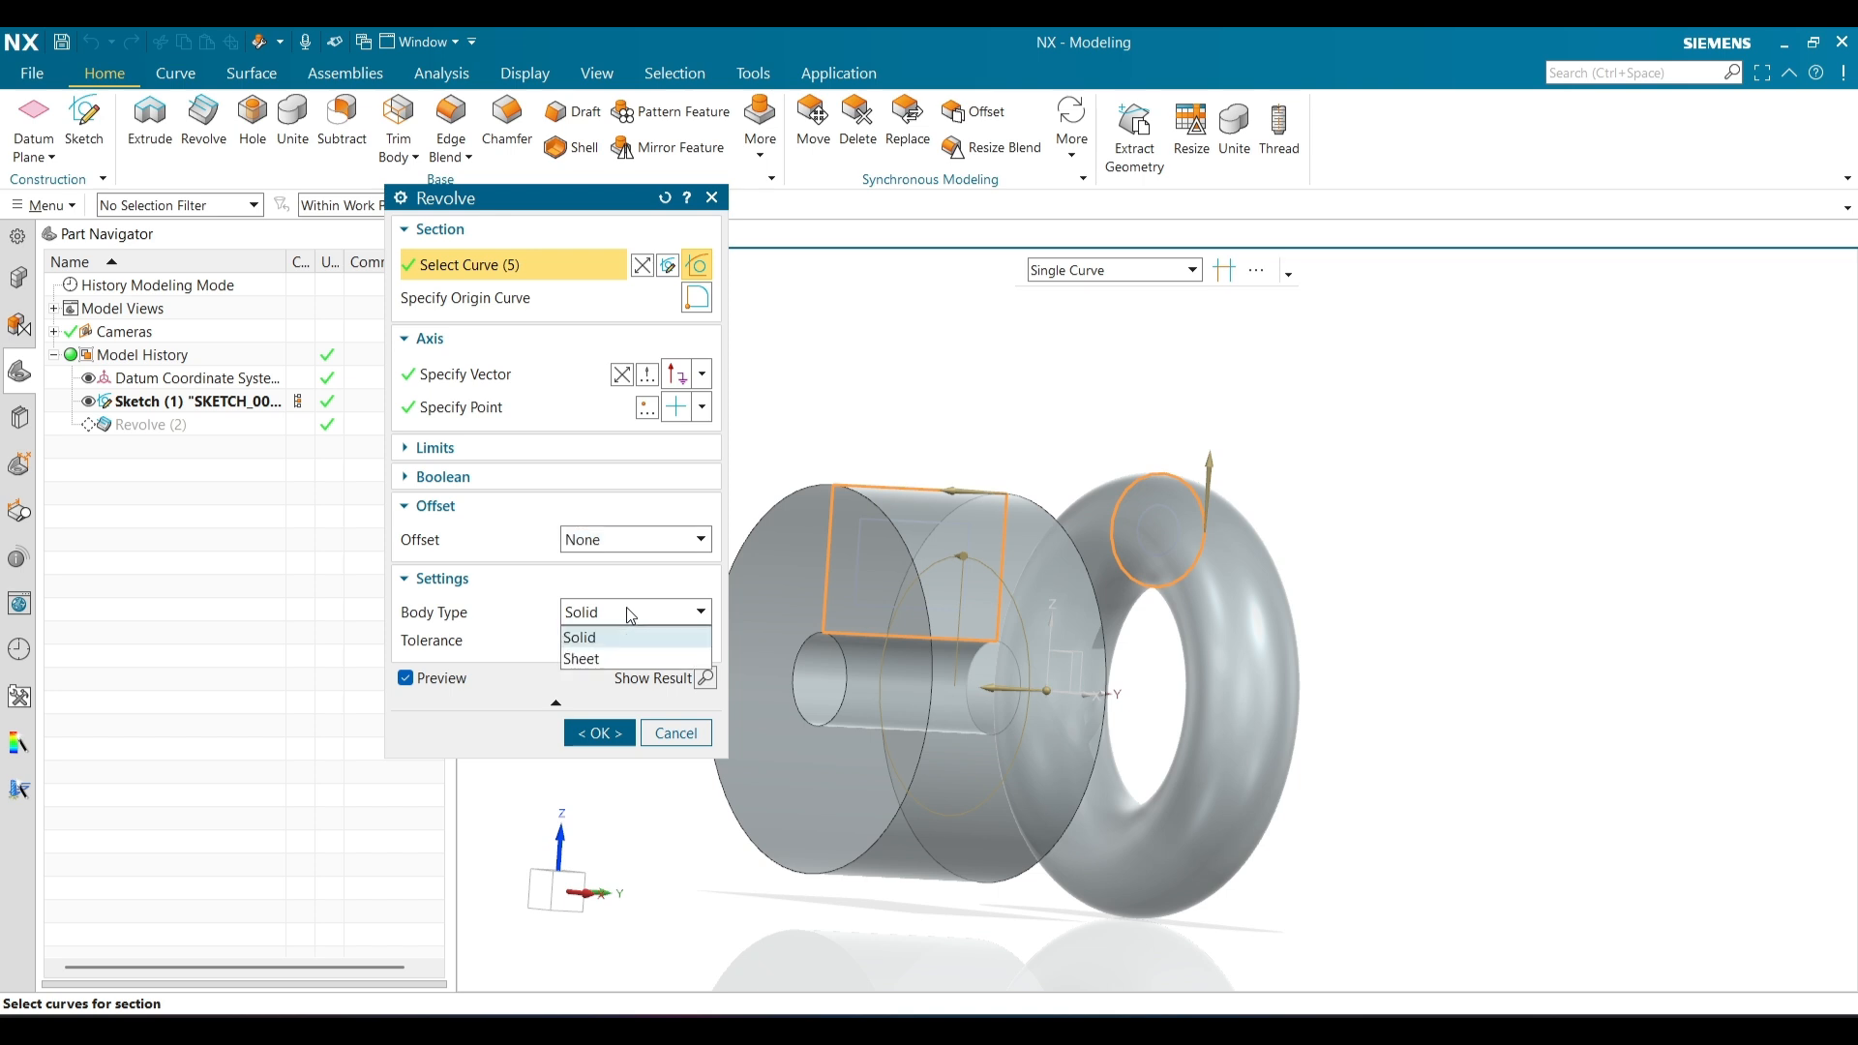
left_click(620, 660)
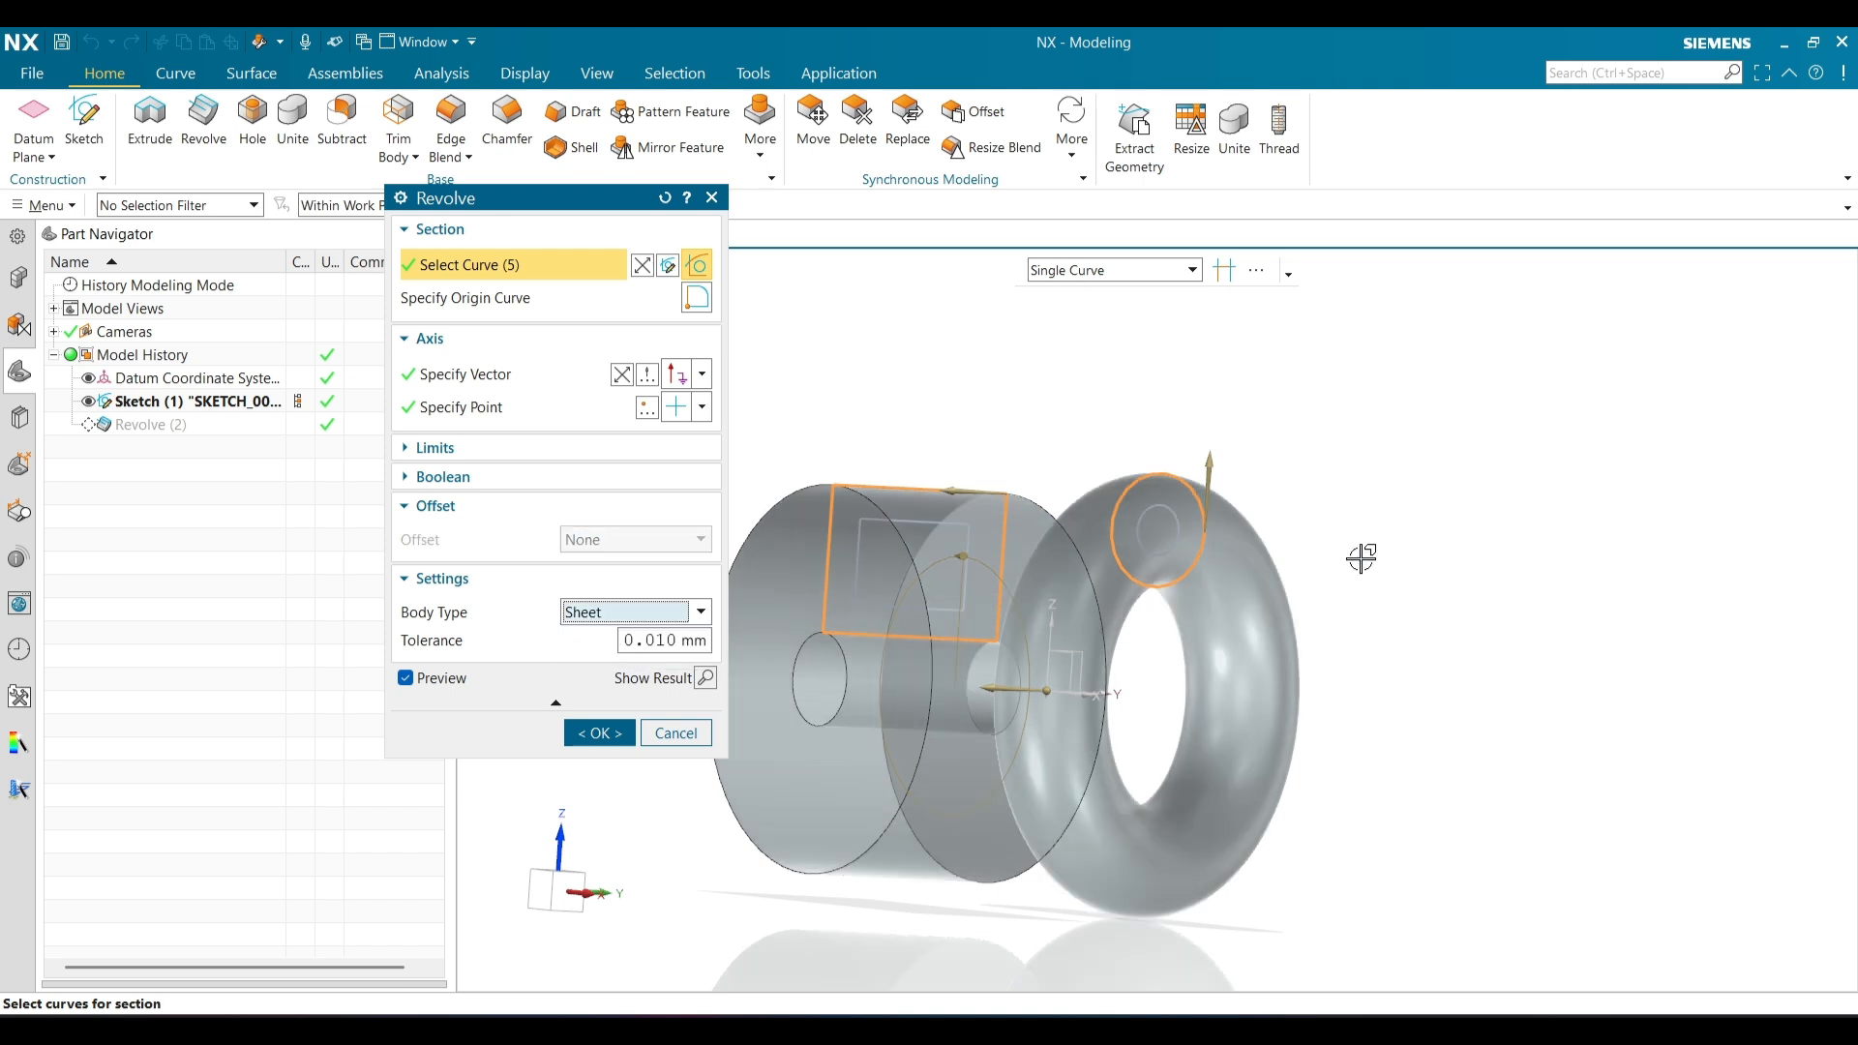
left_click(619, 733)
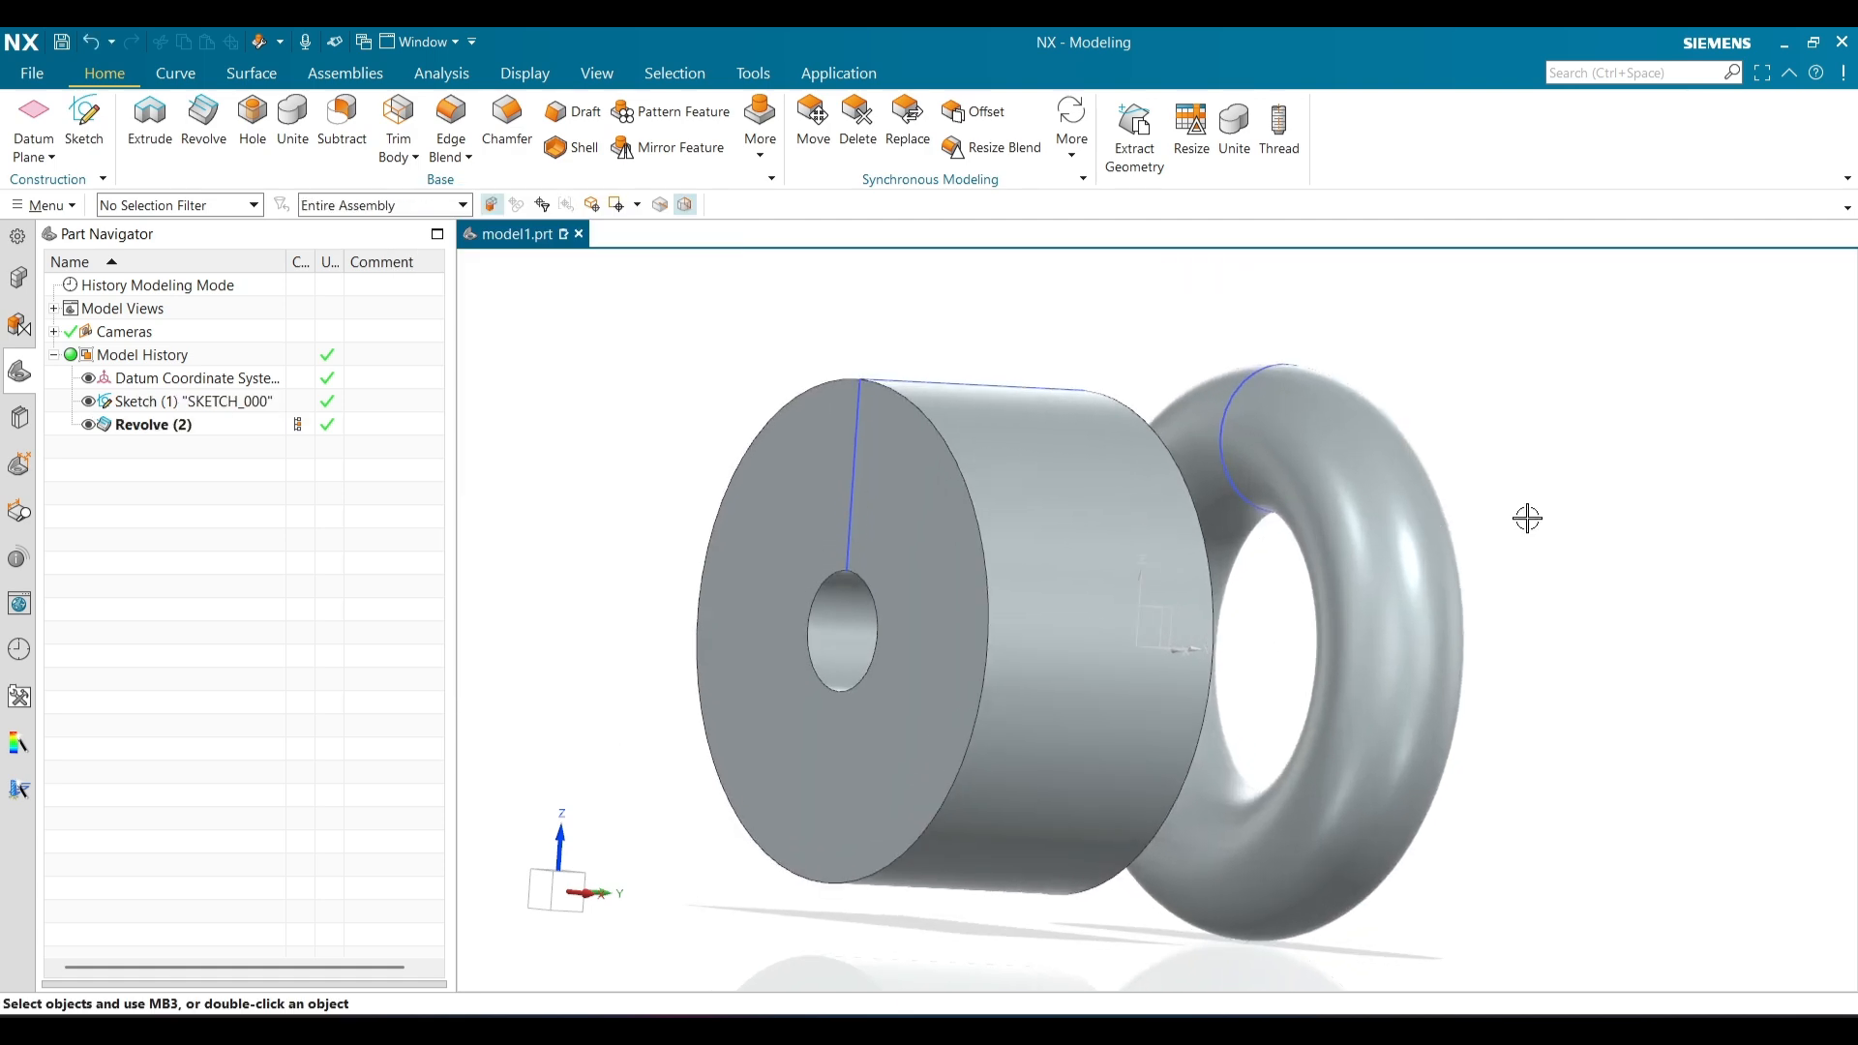
Examine the inside of the revolved sheet bodies in a view section, and close it without saving
middle_click_drag(1545, 527, 1514, 523)
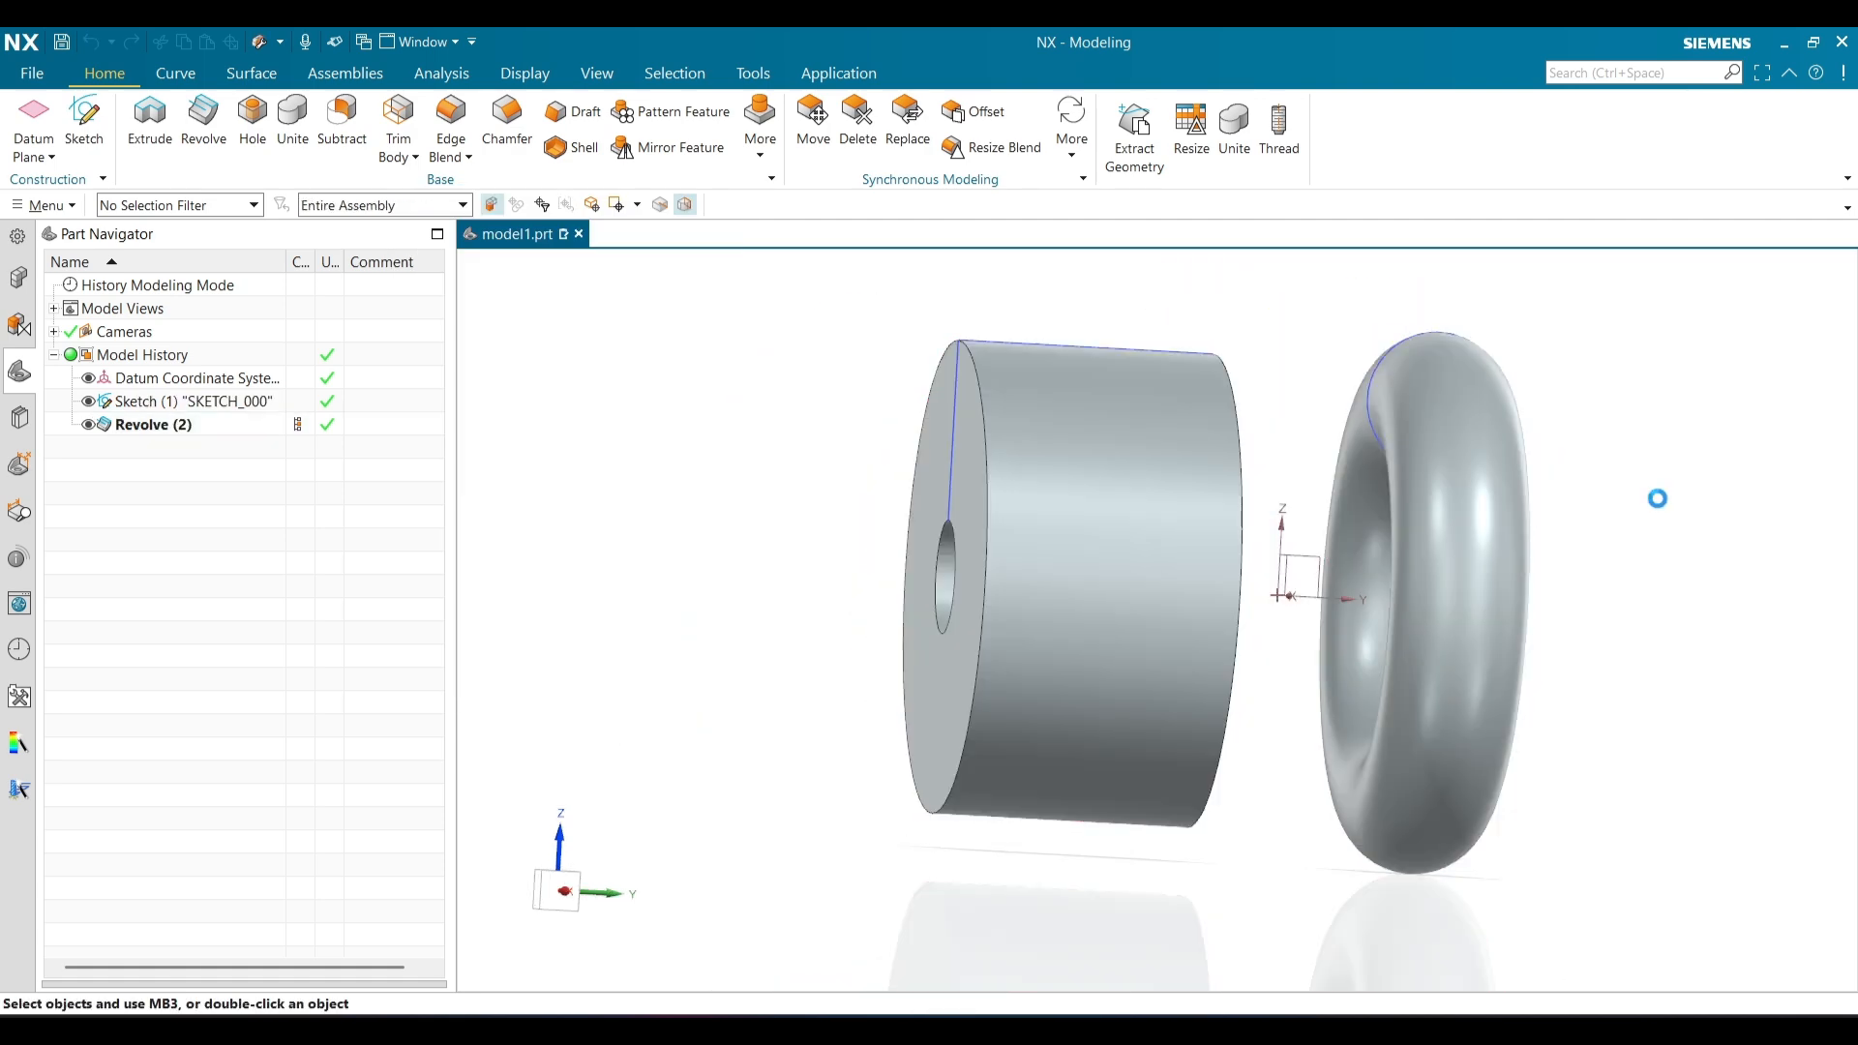
key("ctrl+h")
middle_click_drag(1601, 495, 1442, 502)
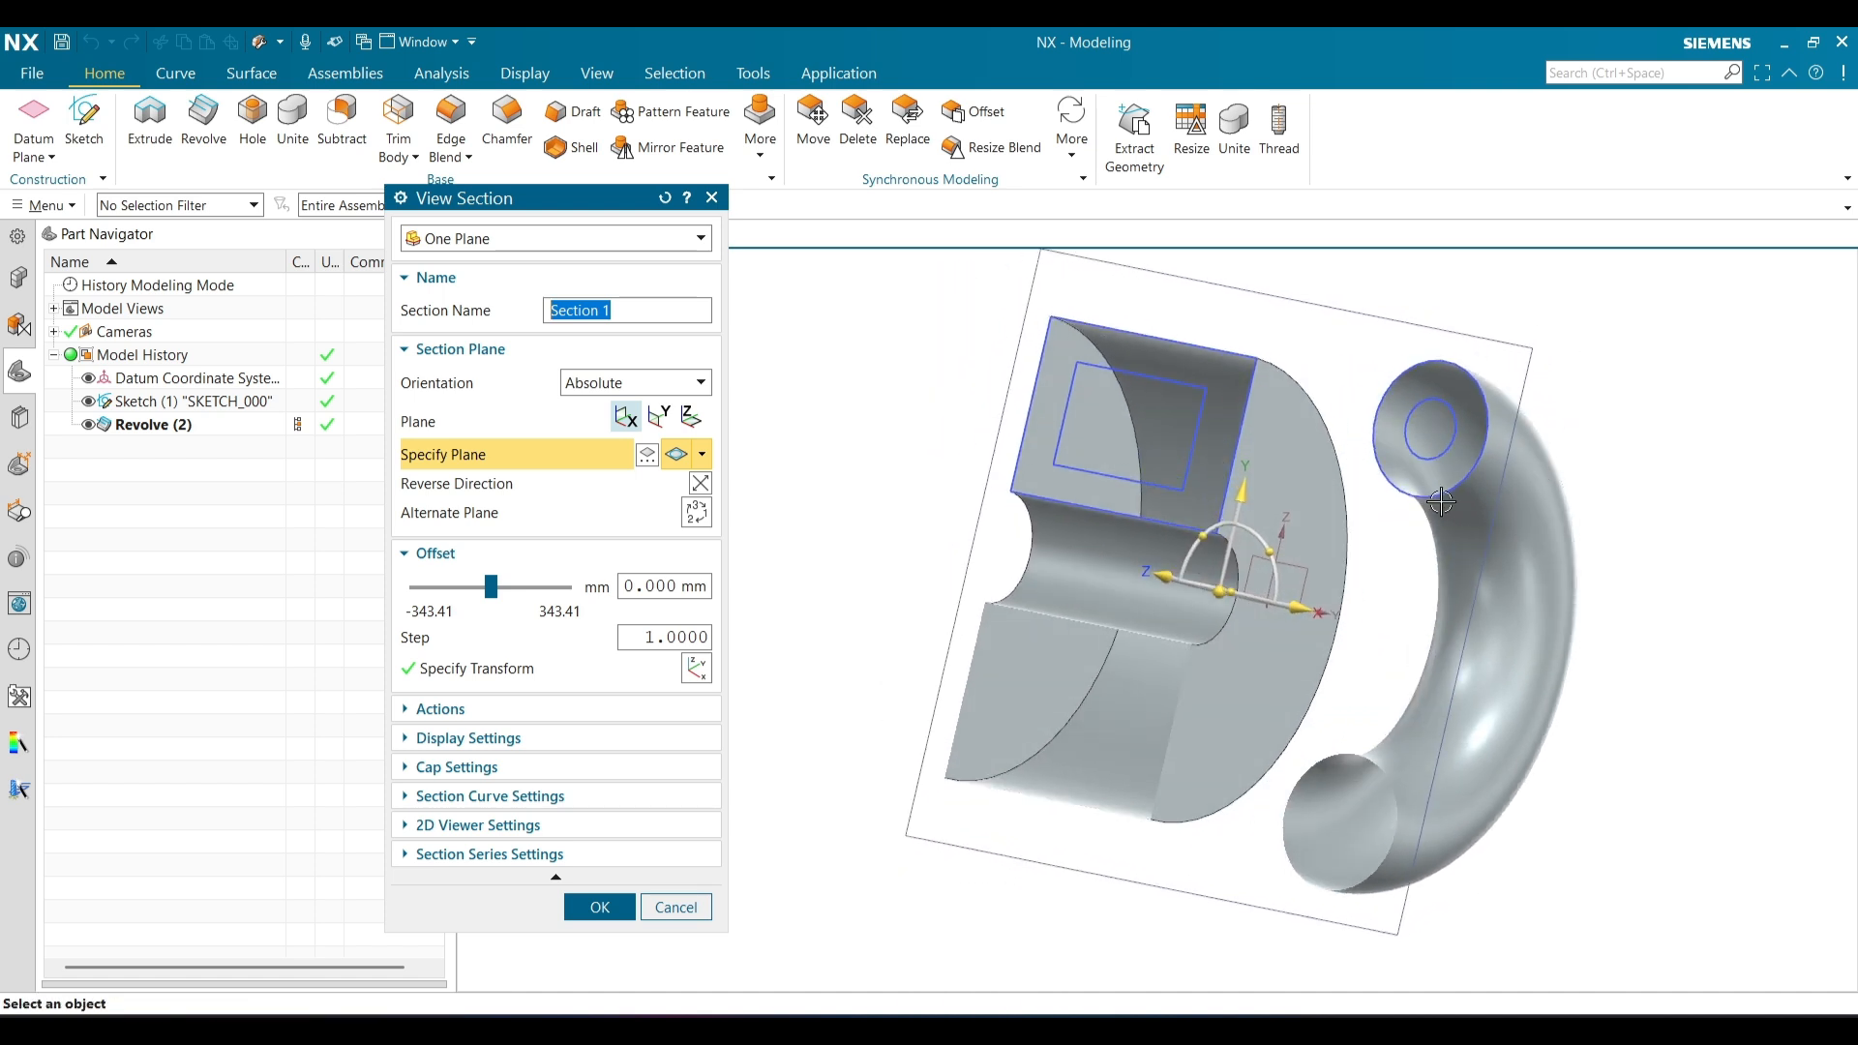
left_click(676, 908)
Set the selection filter to Sheet Body to check the type of the revolved bodies
left_click(218, 207)
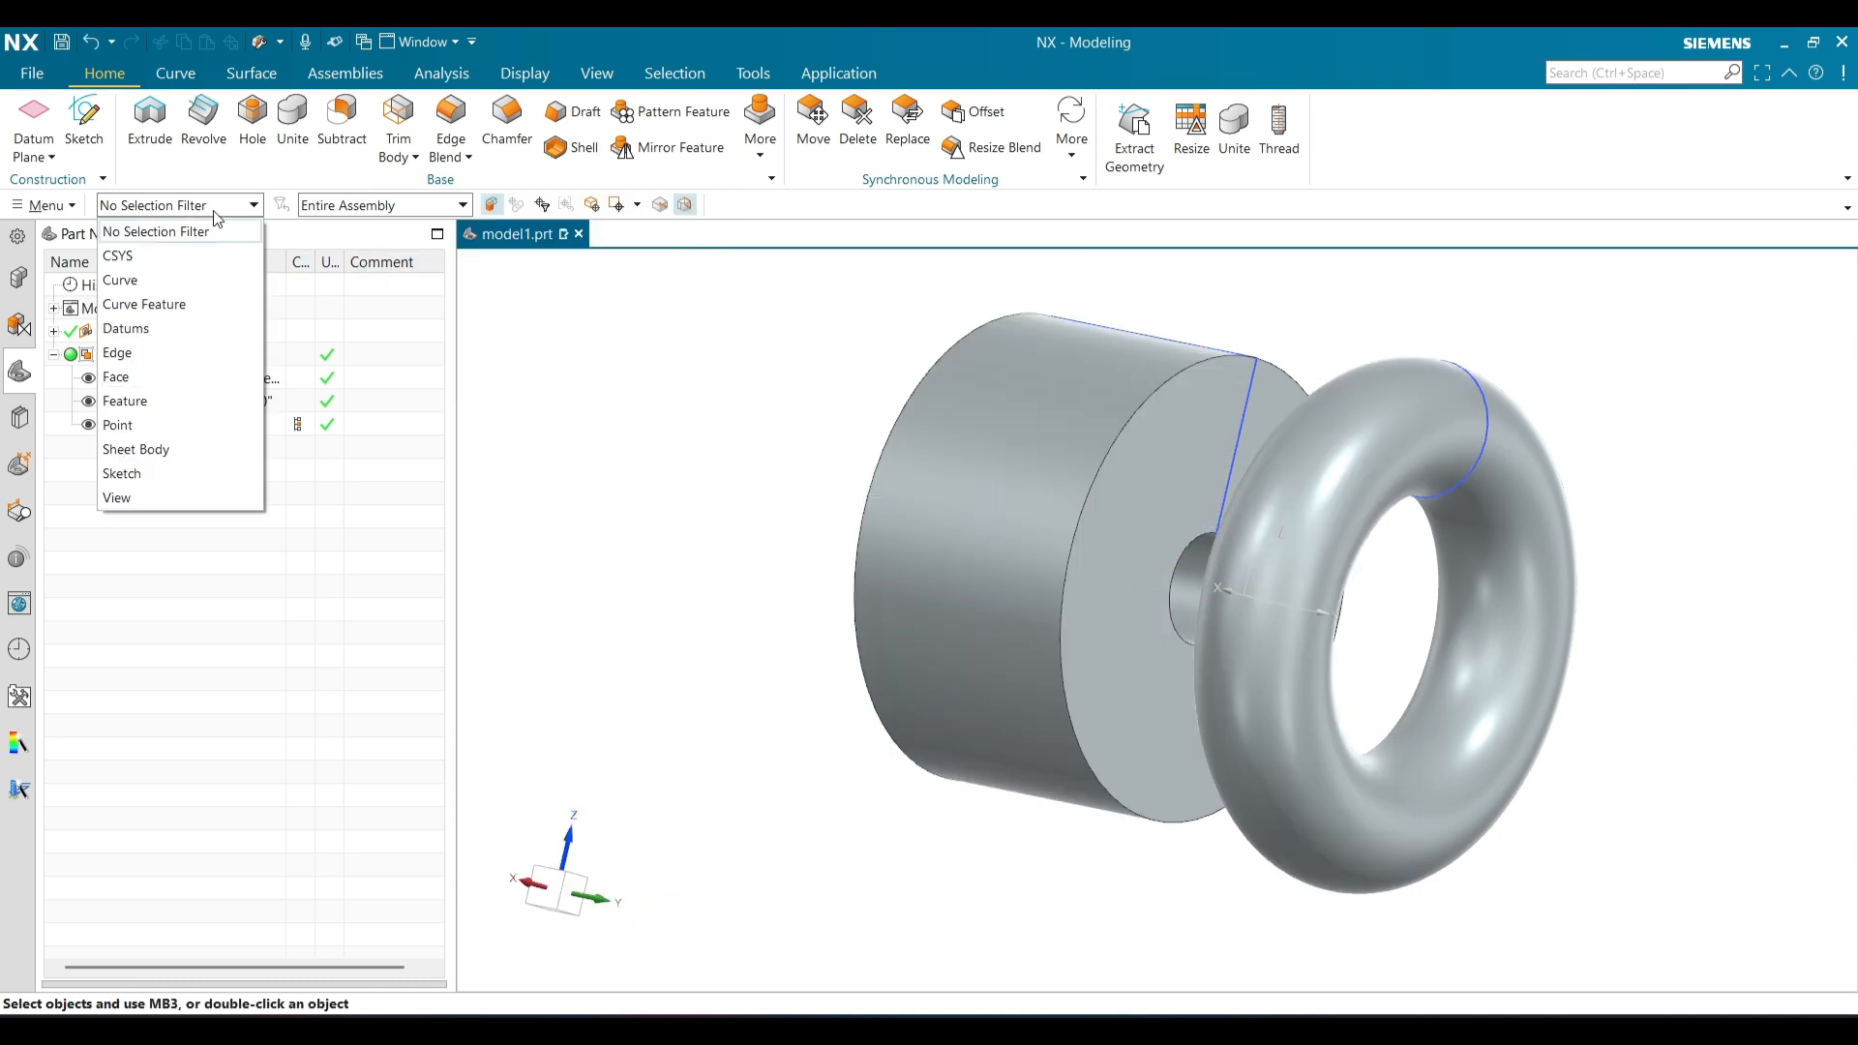
left_click(163, 448)
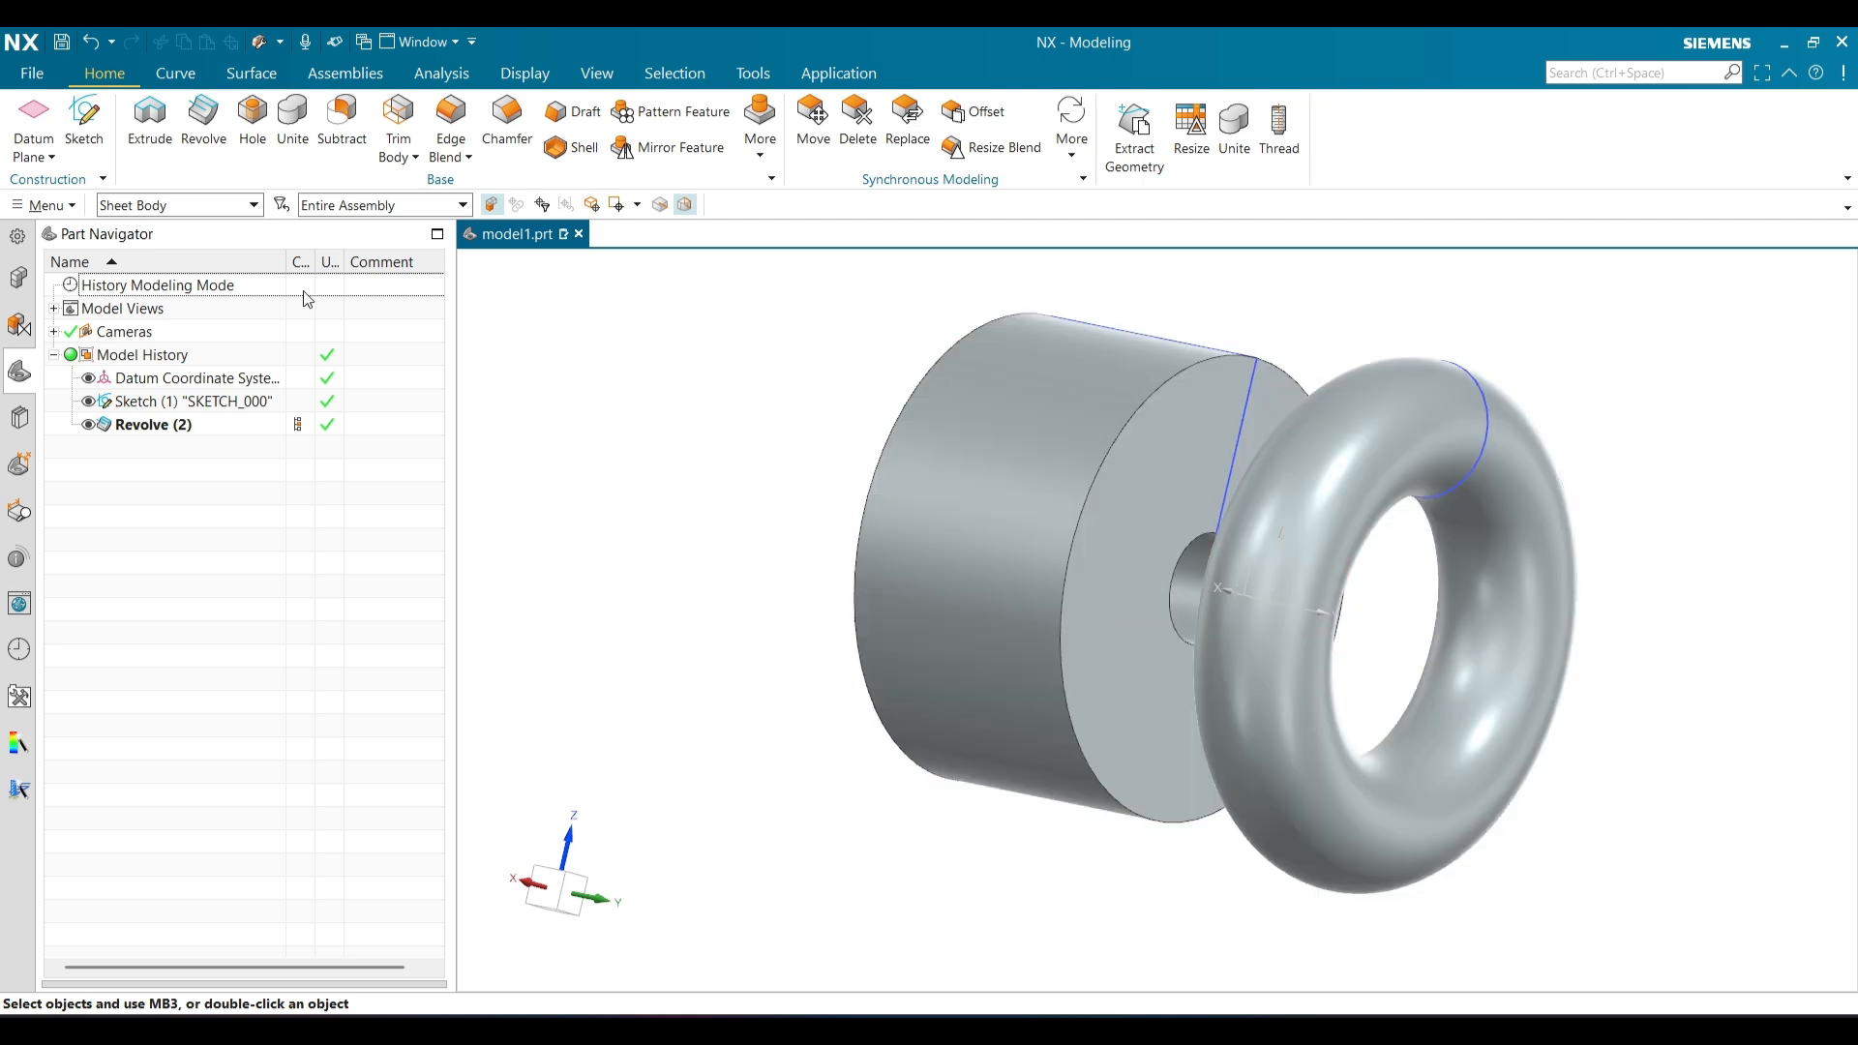
left_click(200, 209)
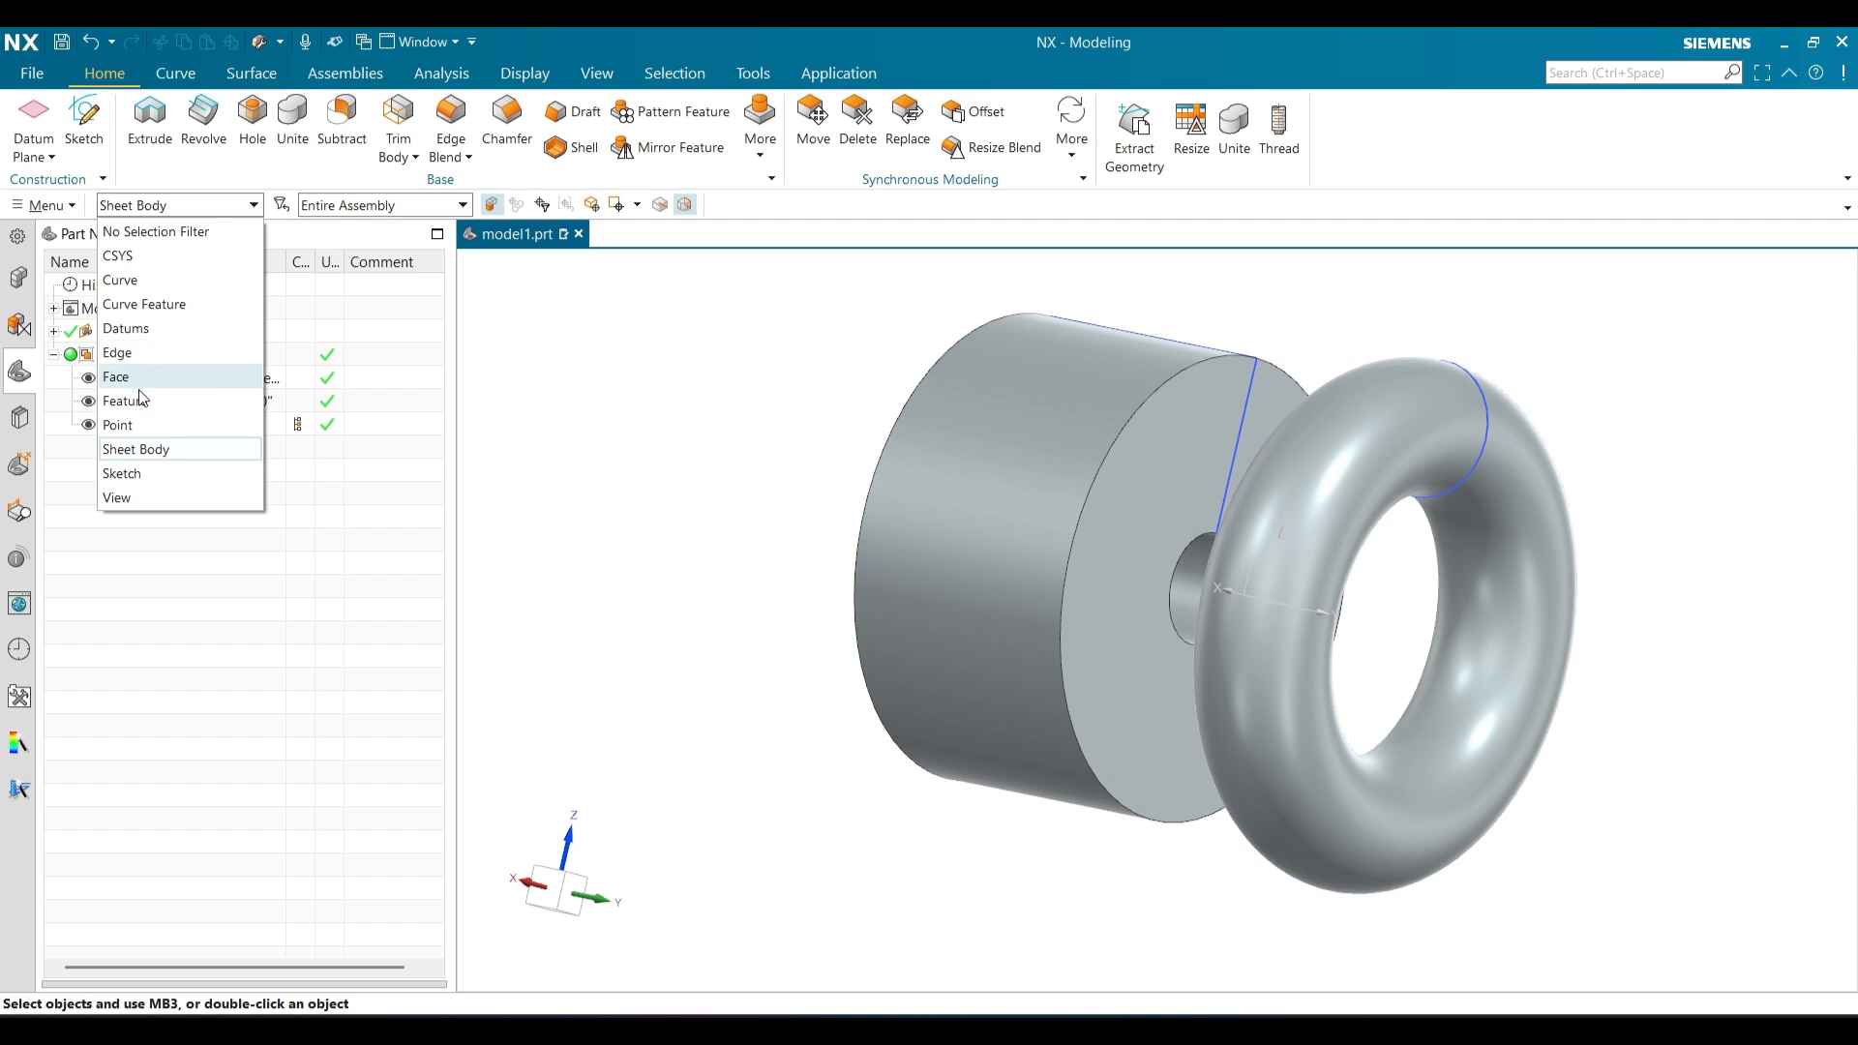
left_click(140, 449)
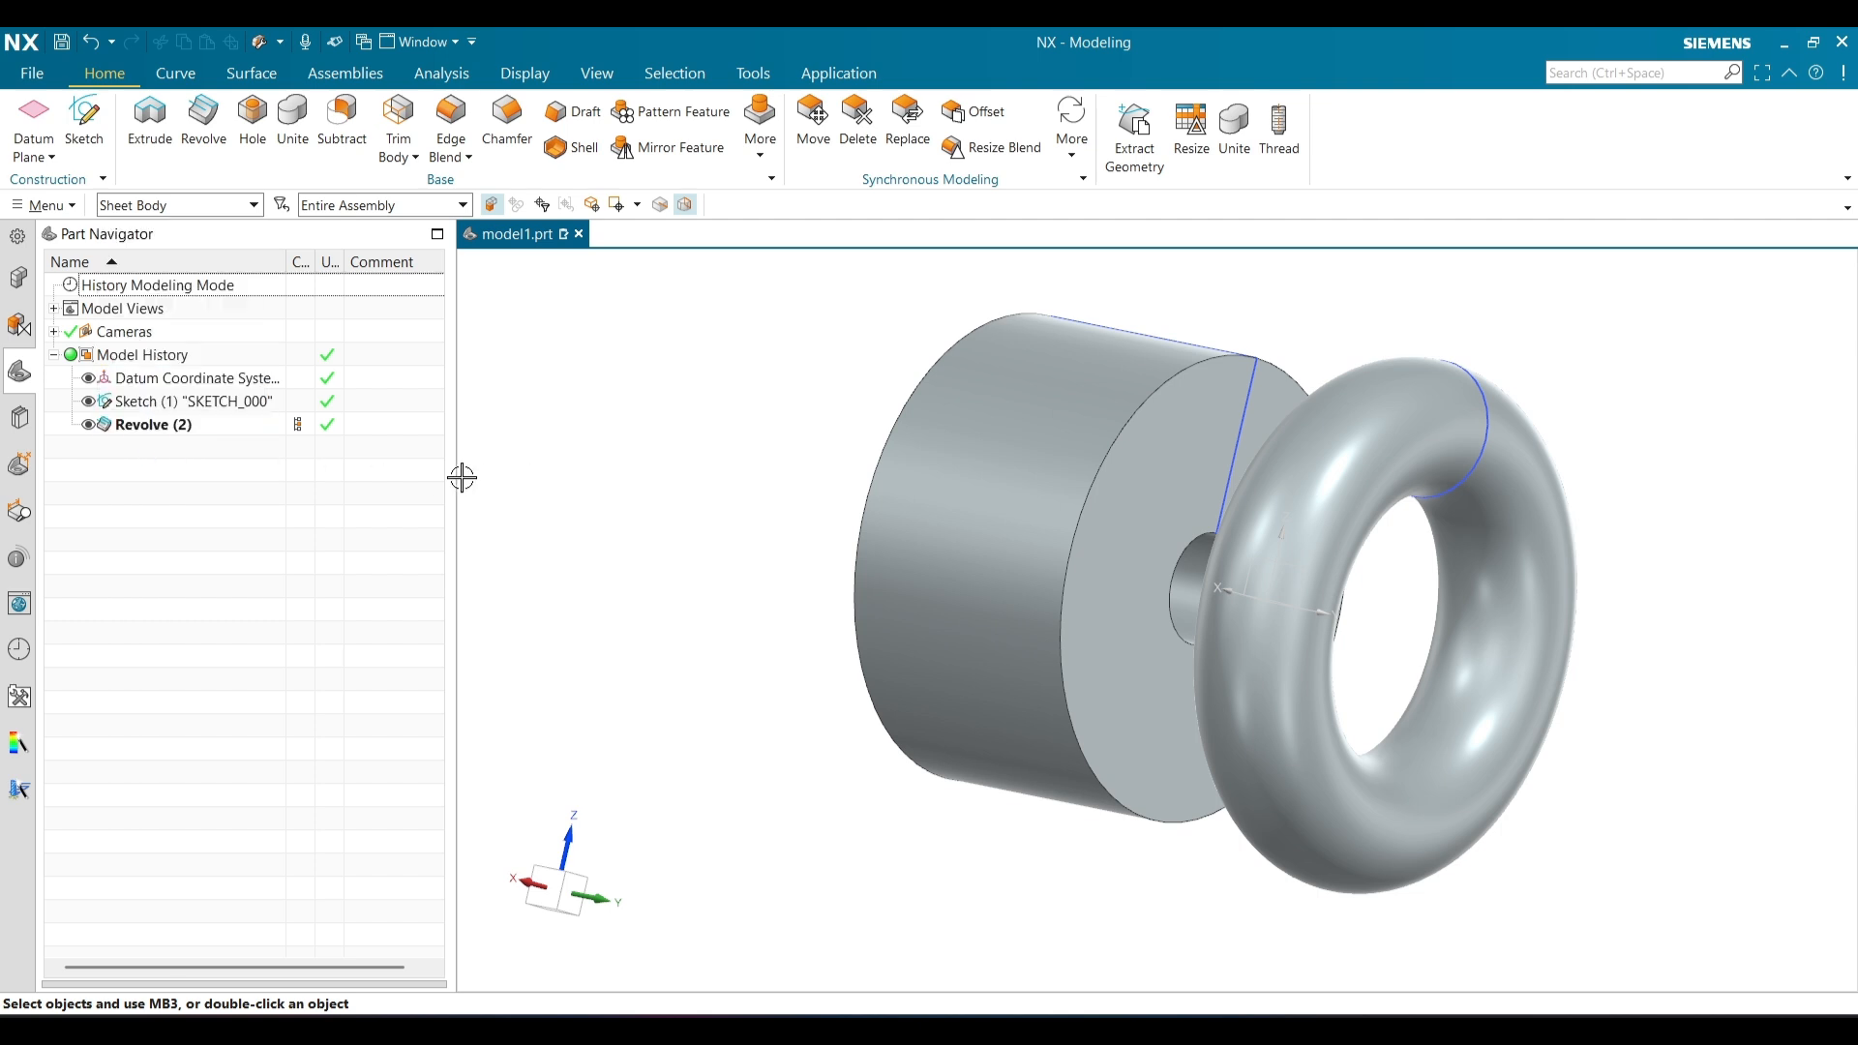
Edit the revolve to include the inner rectangle and circle in its section, set the body type to Solid, and apply it
right_click(205, 432)
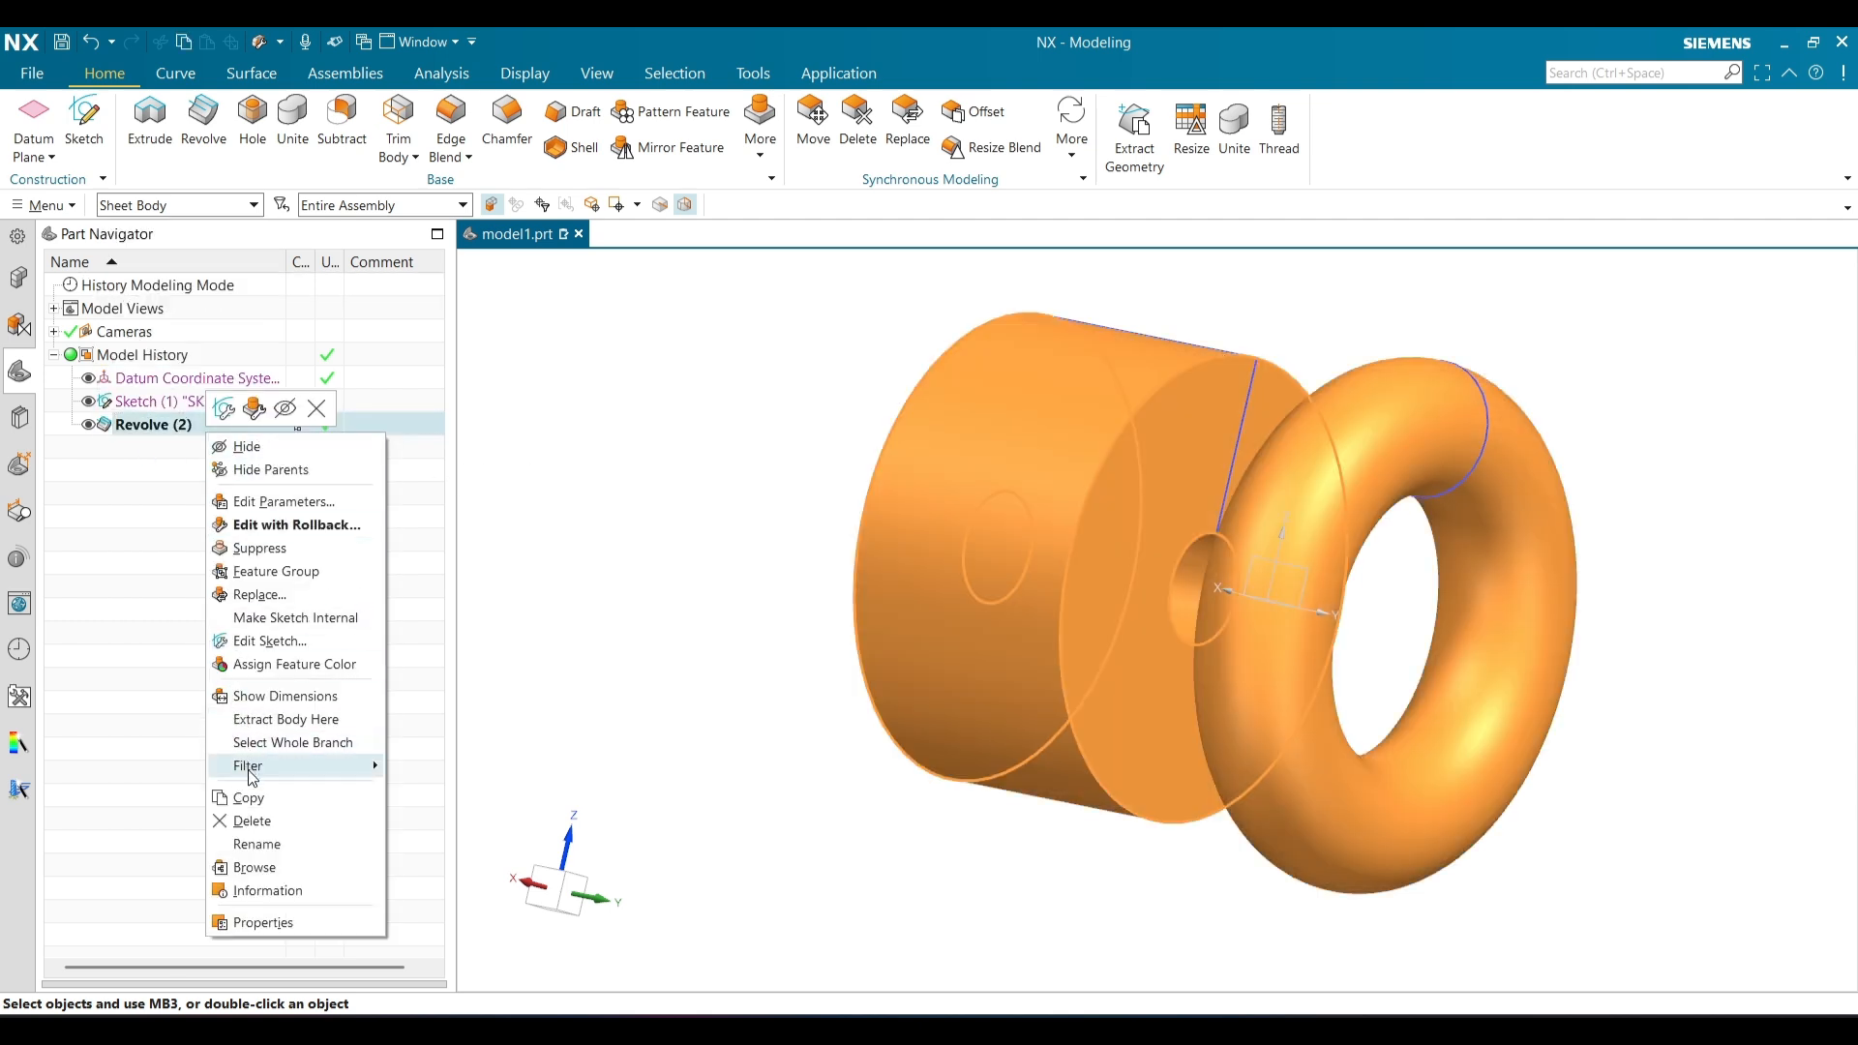
left_click(290, 525)
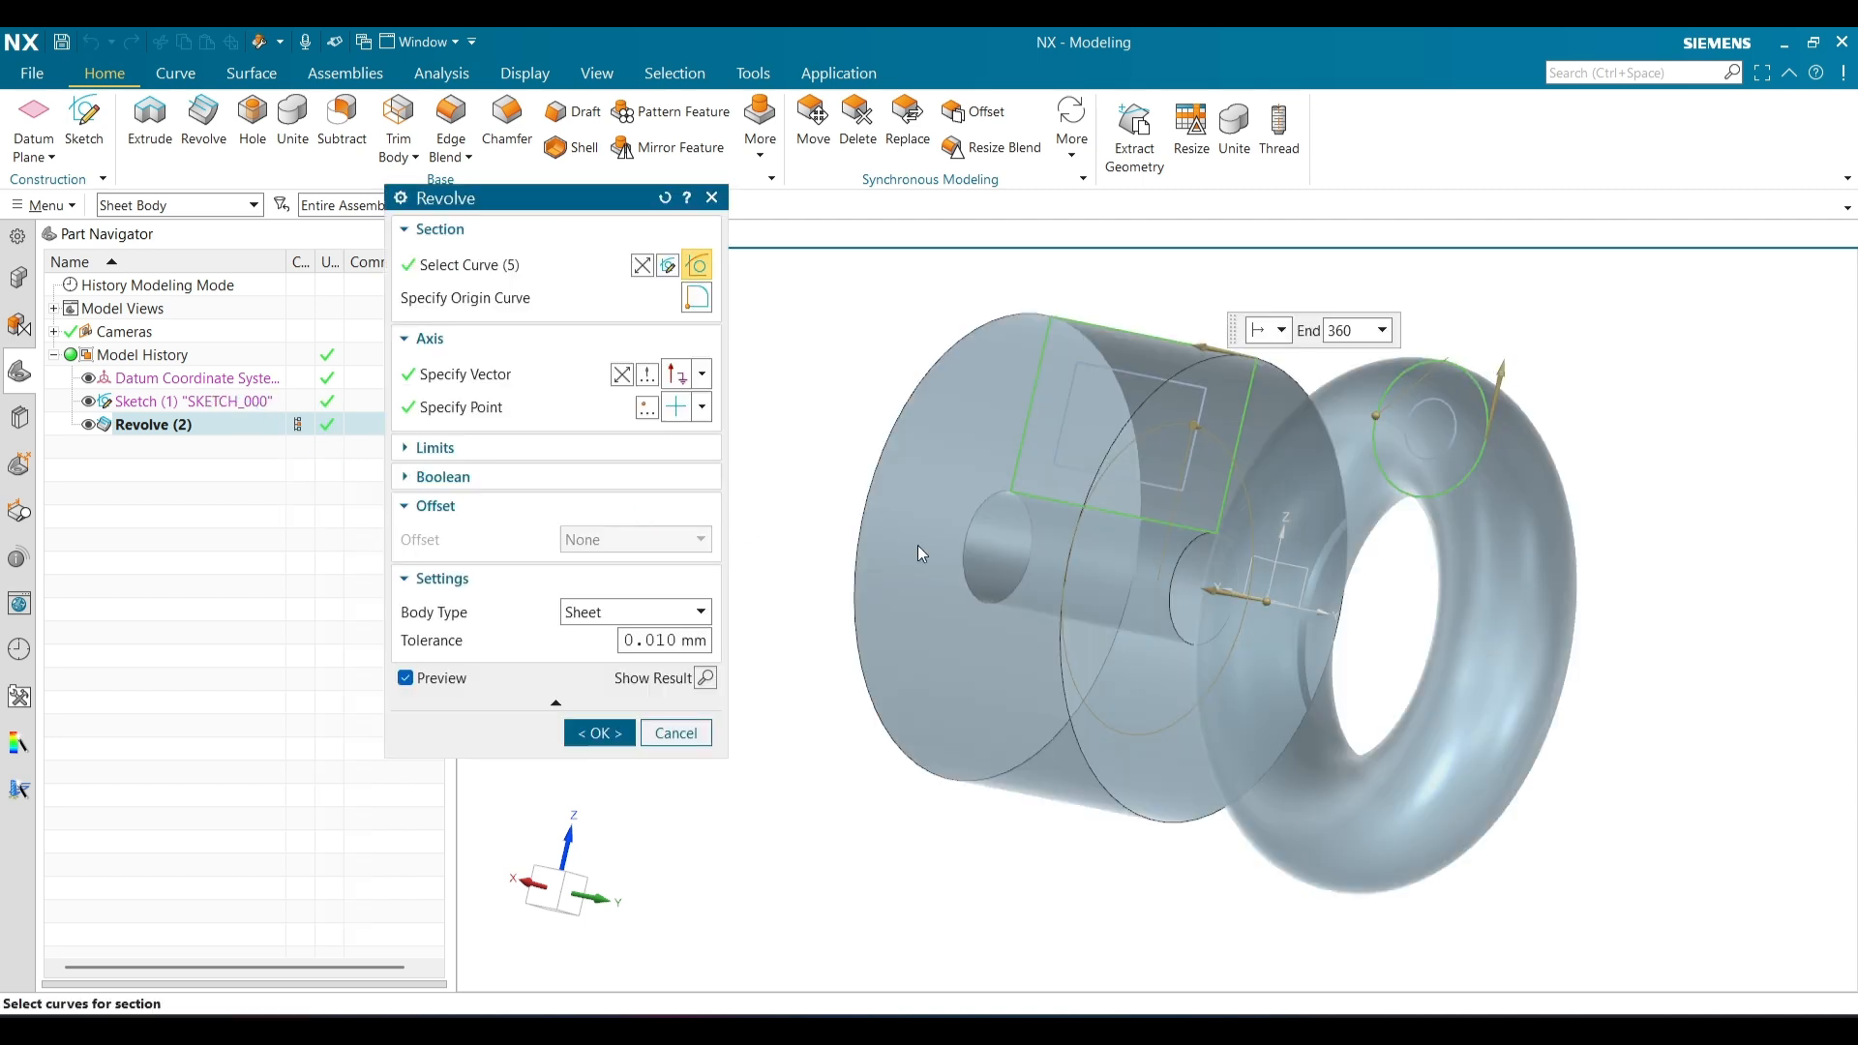
left_click(610, 612)
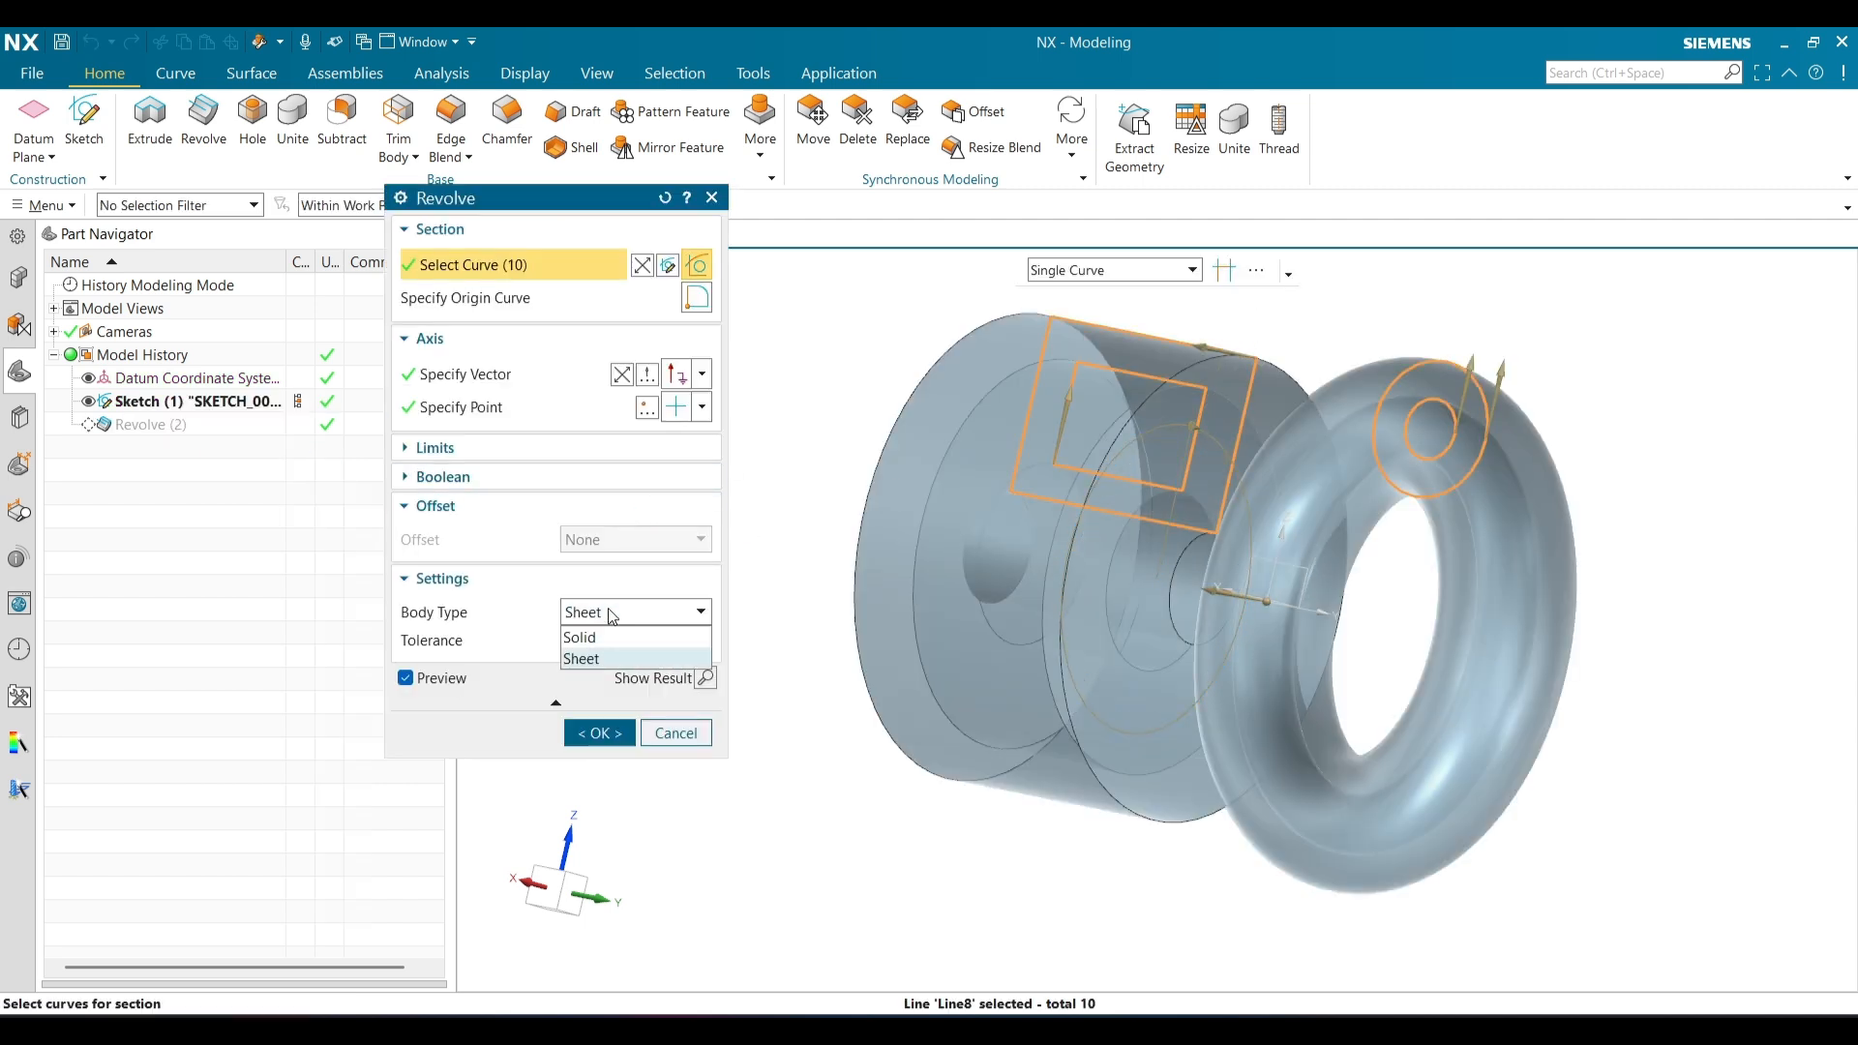
left_click(606, 637)
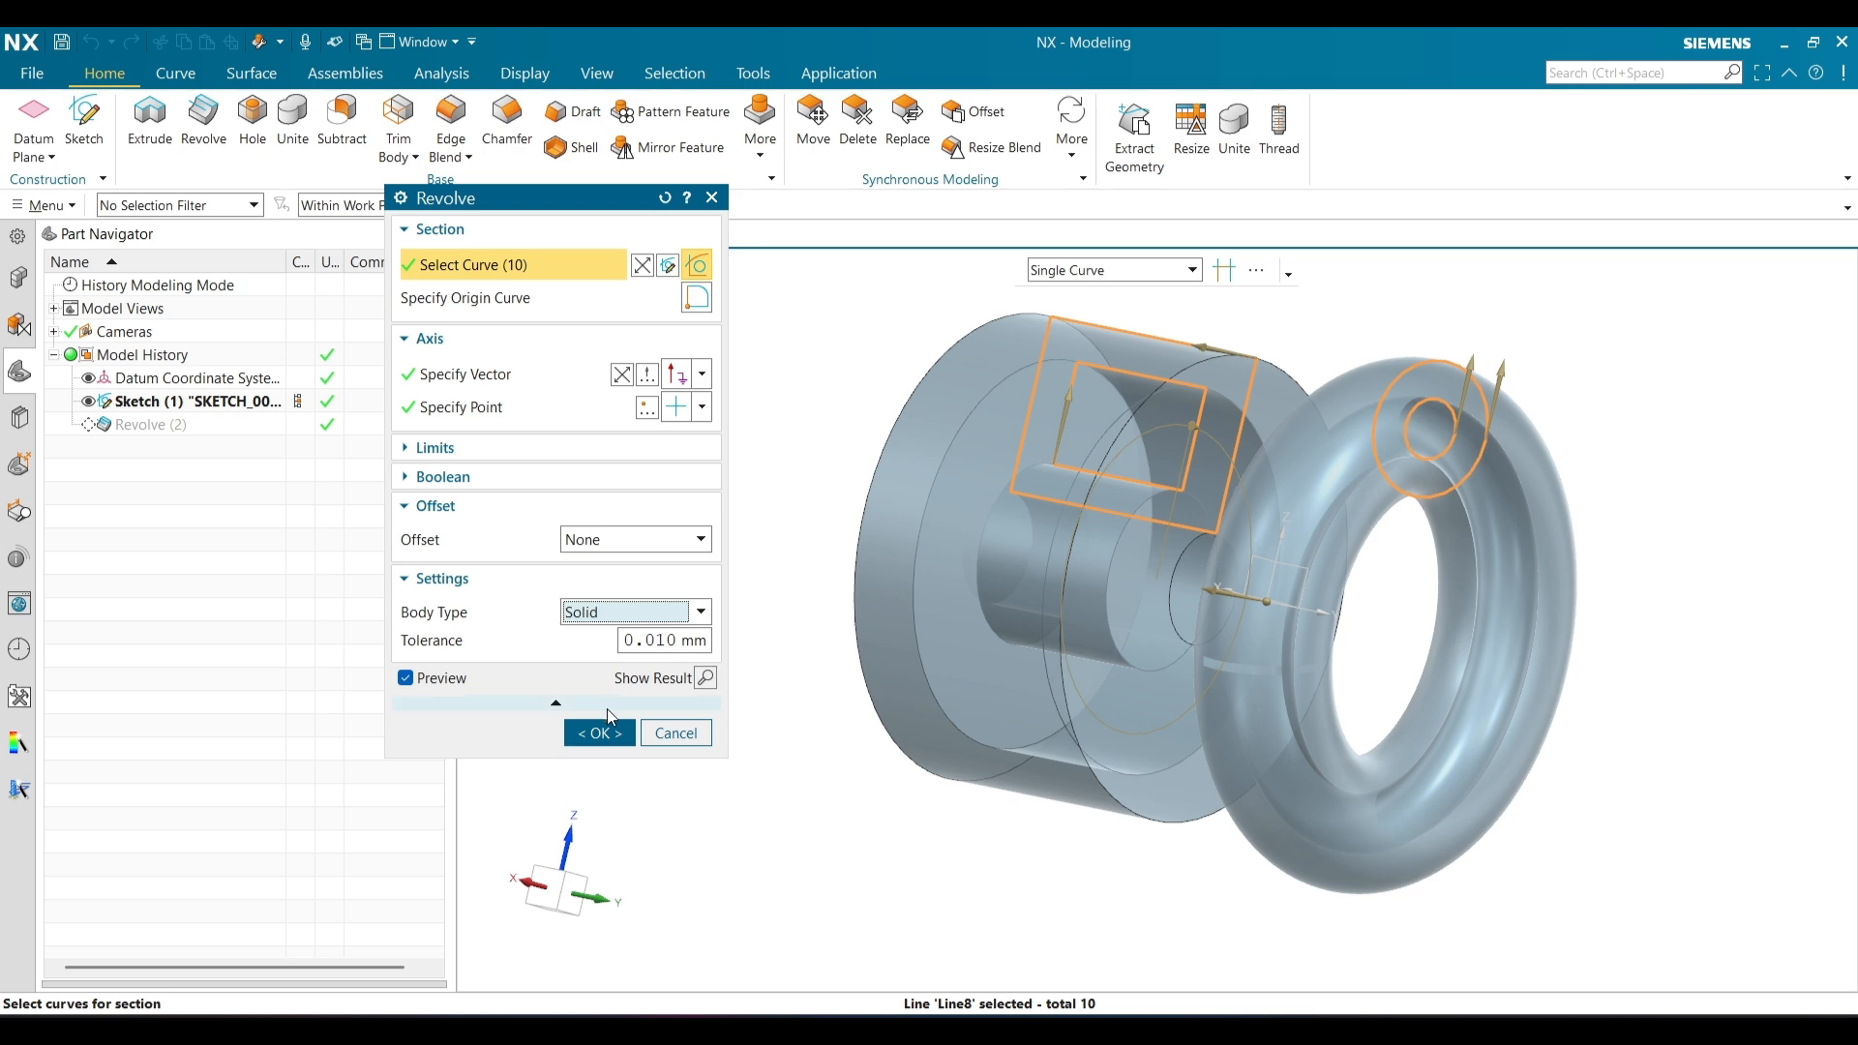
left_click(600, 732)
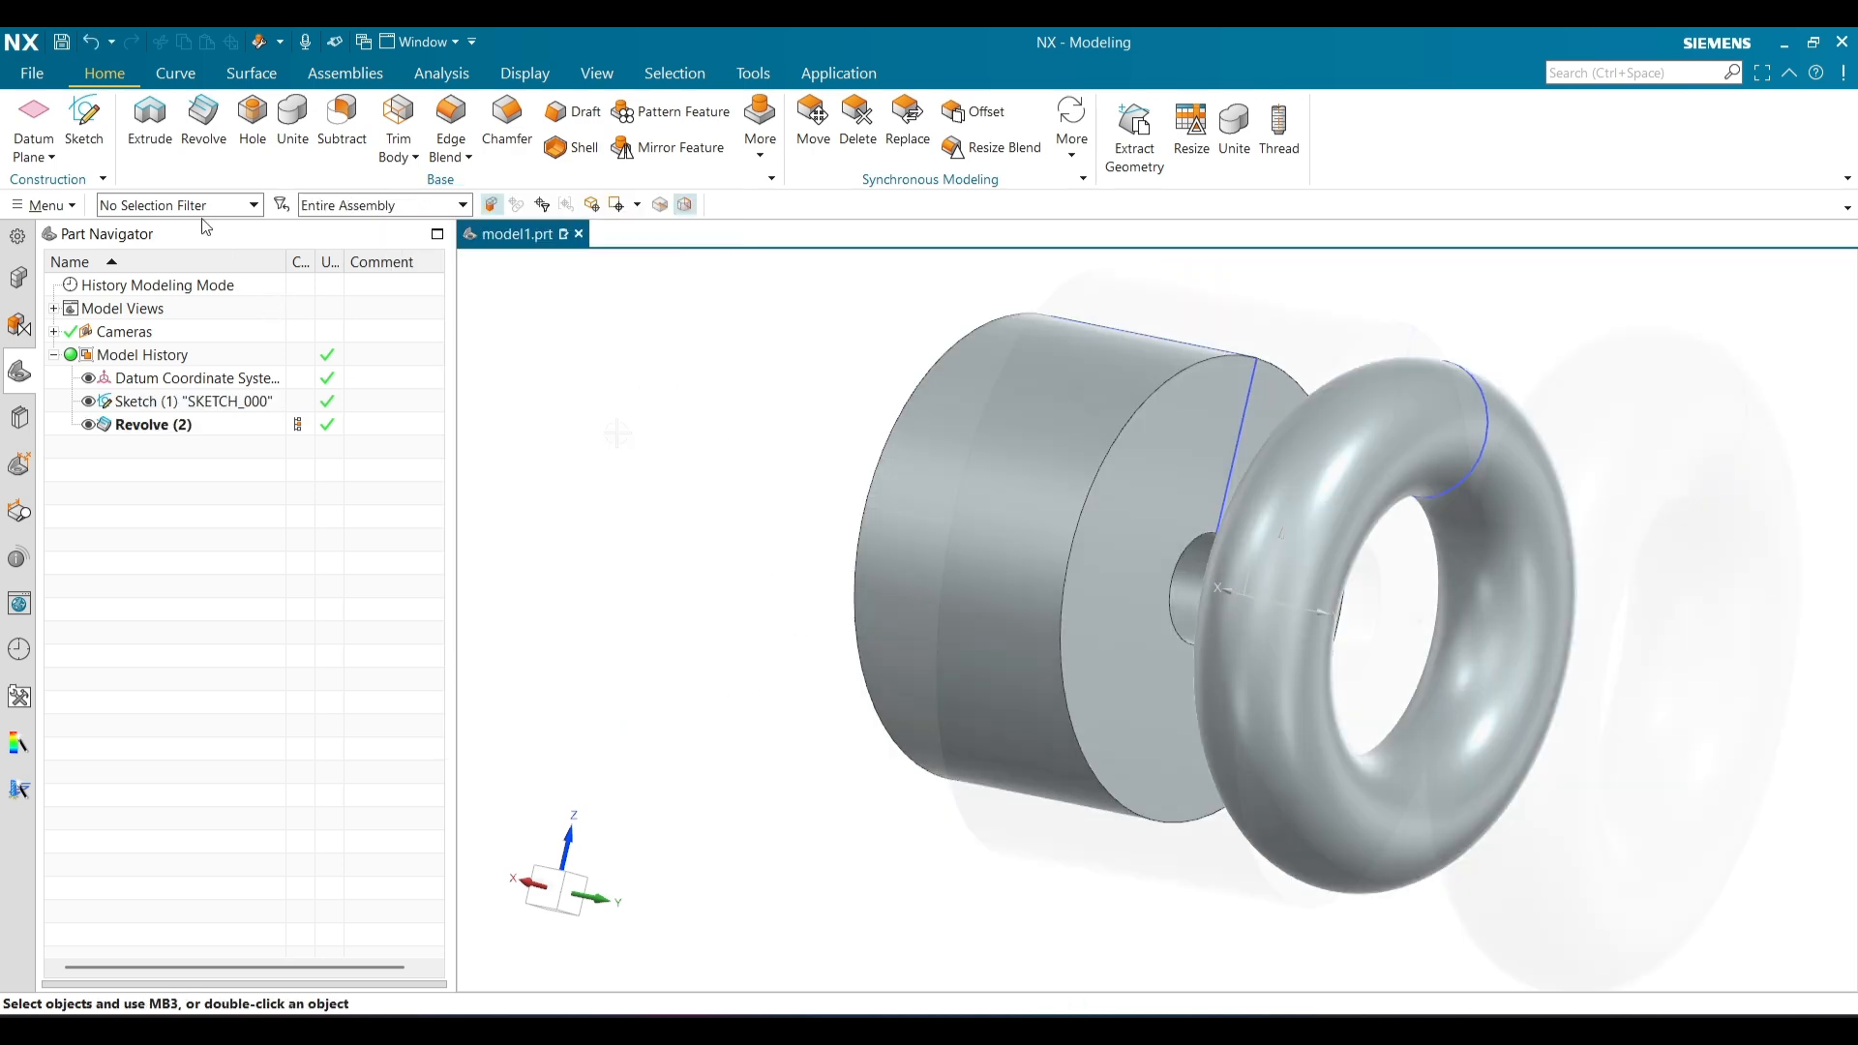
Examine the interior of the solid revolved bodies in a view section, and close it without saving
middle_click_drag(477, 328, 616, 433)
key("ctrl+h")
mouse_move(909, 523)
middle_mouse_down()
mouse_move(935, 522)
mouse_move(920, 528)
middle_mouse_up()
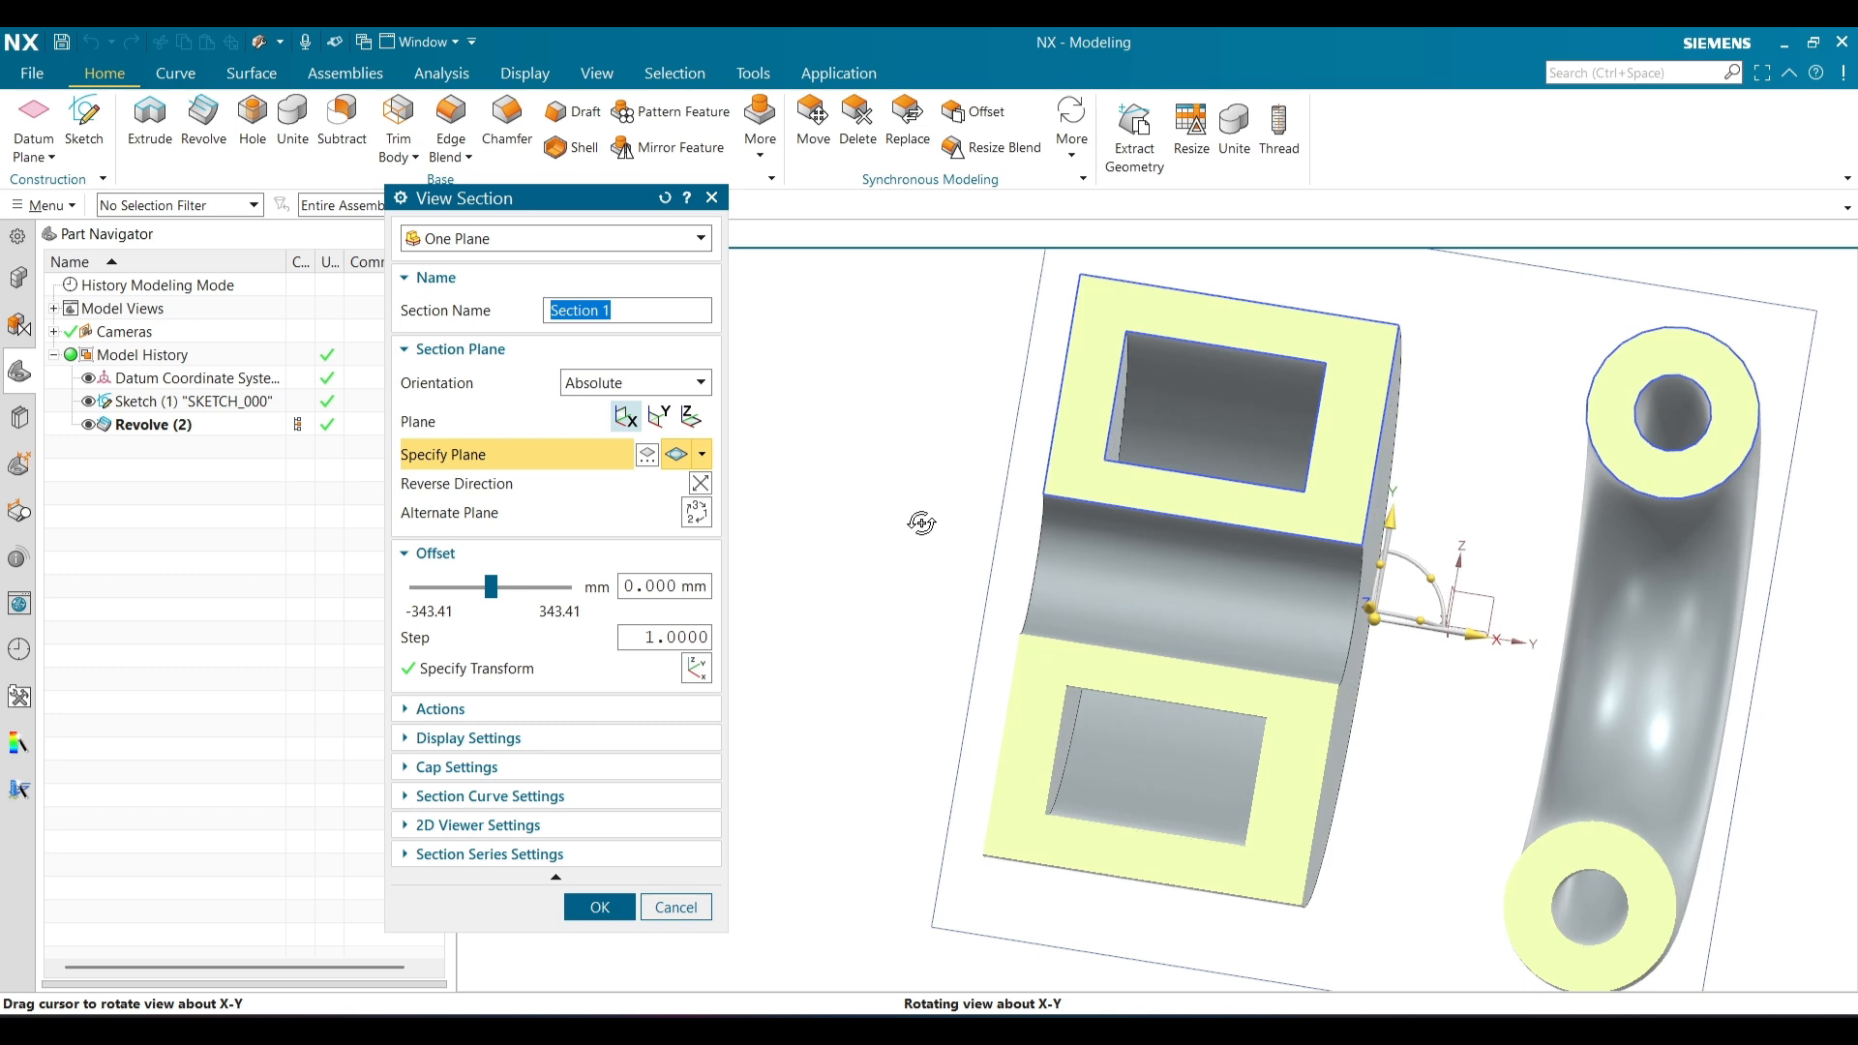
left_click(676, 907)
Check the revolved bodies' type with the Solid Body selection filter, and reset it to No Selection Filter
left_click(228, 206)
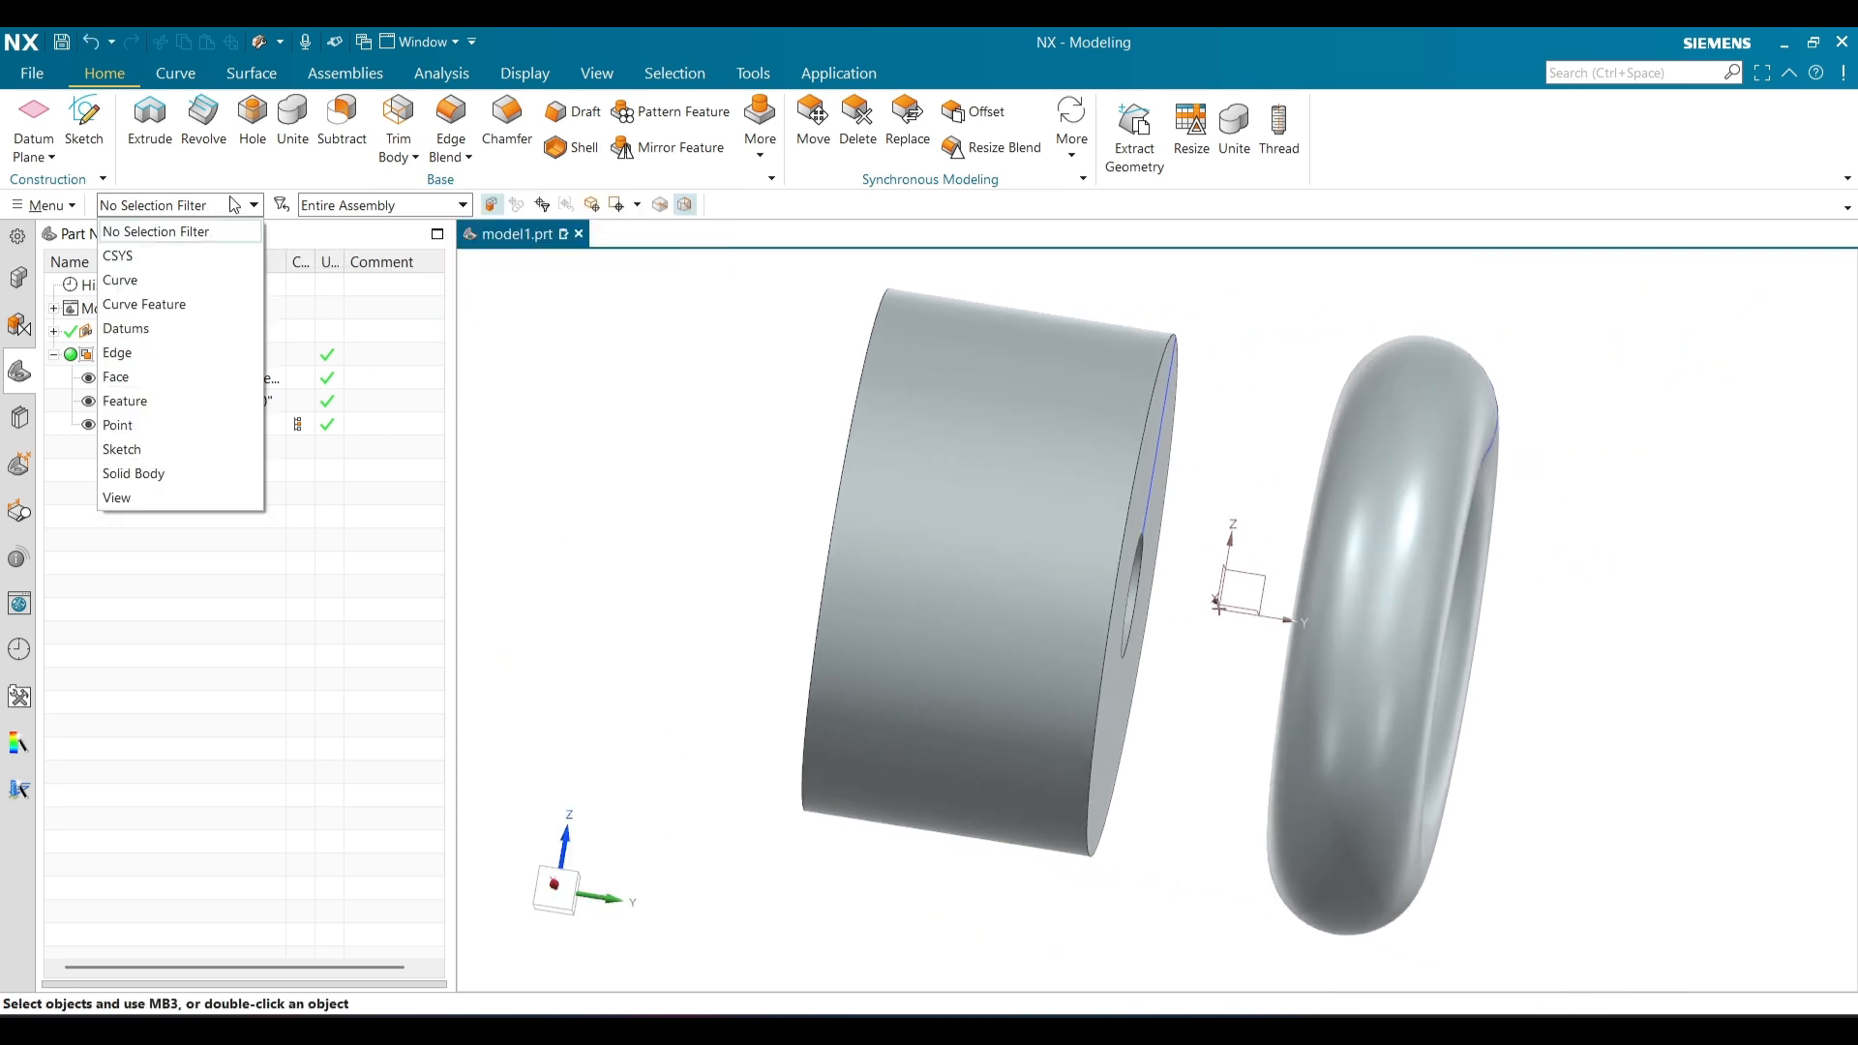
left_click(192, 473)
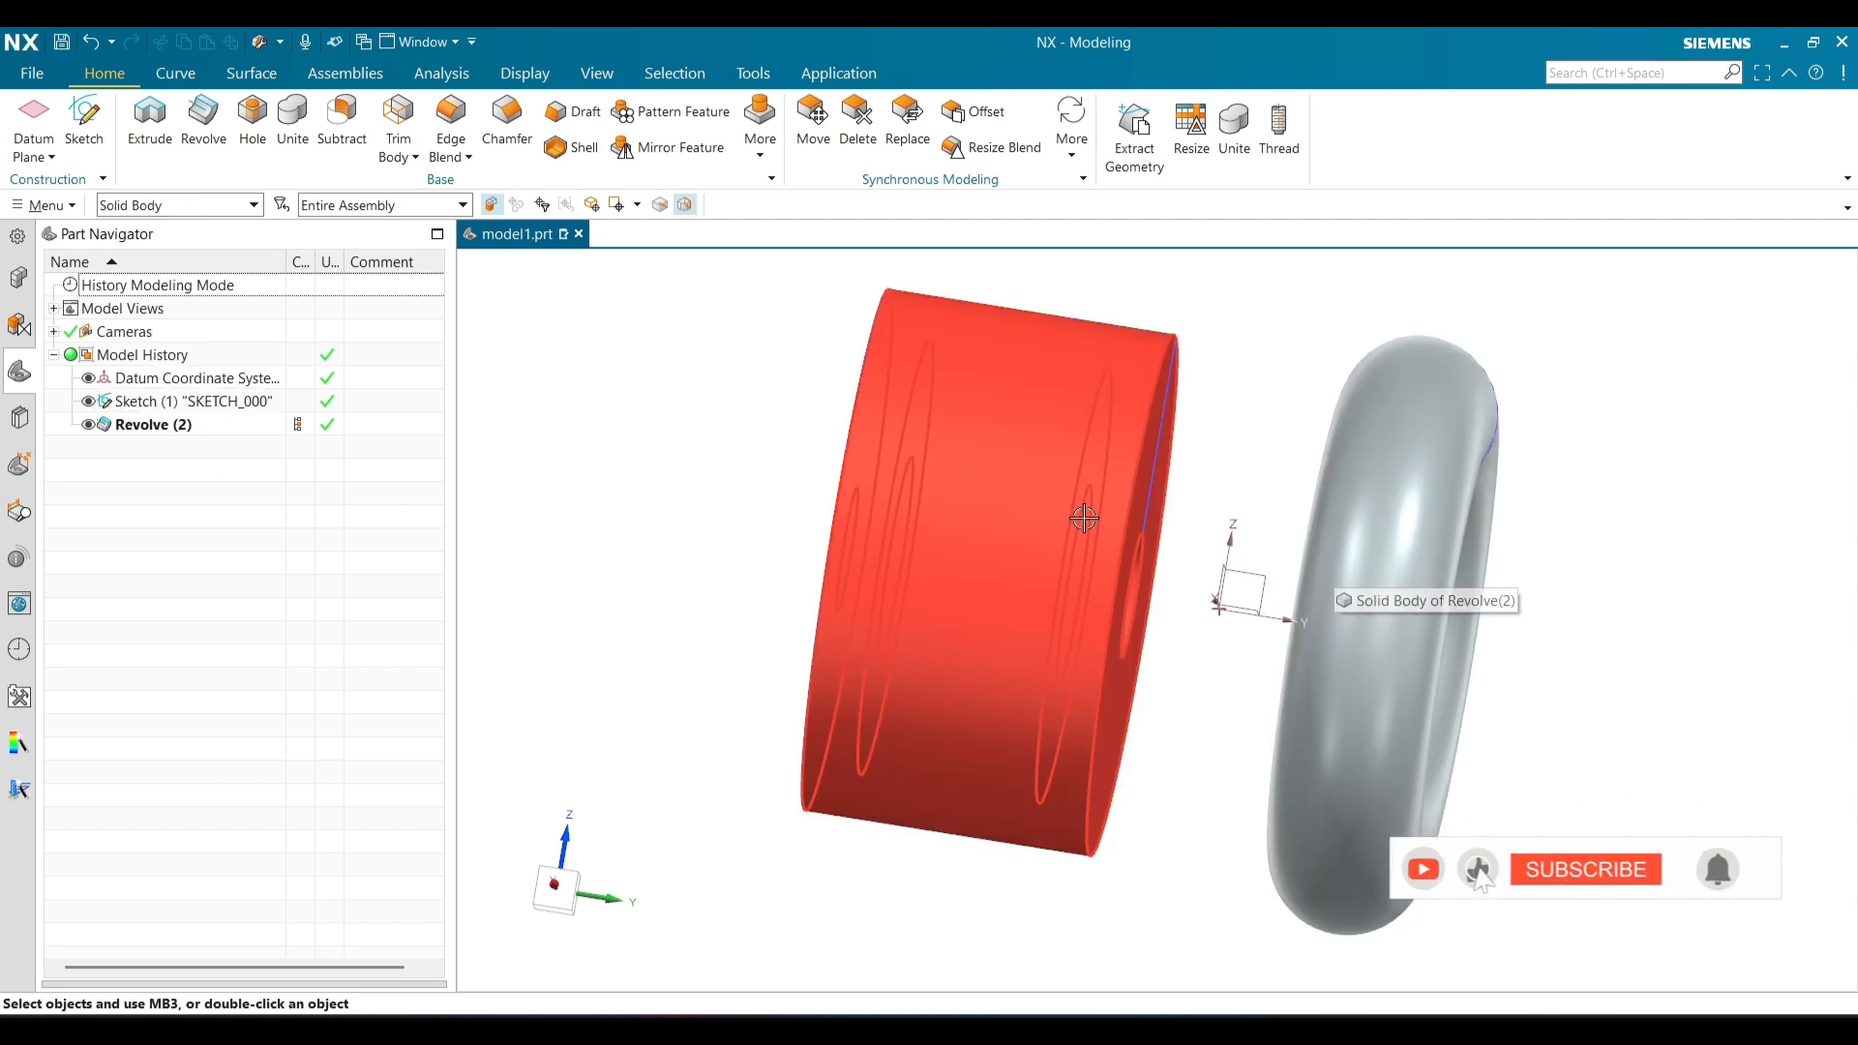
left_click(197, 204)
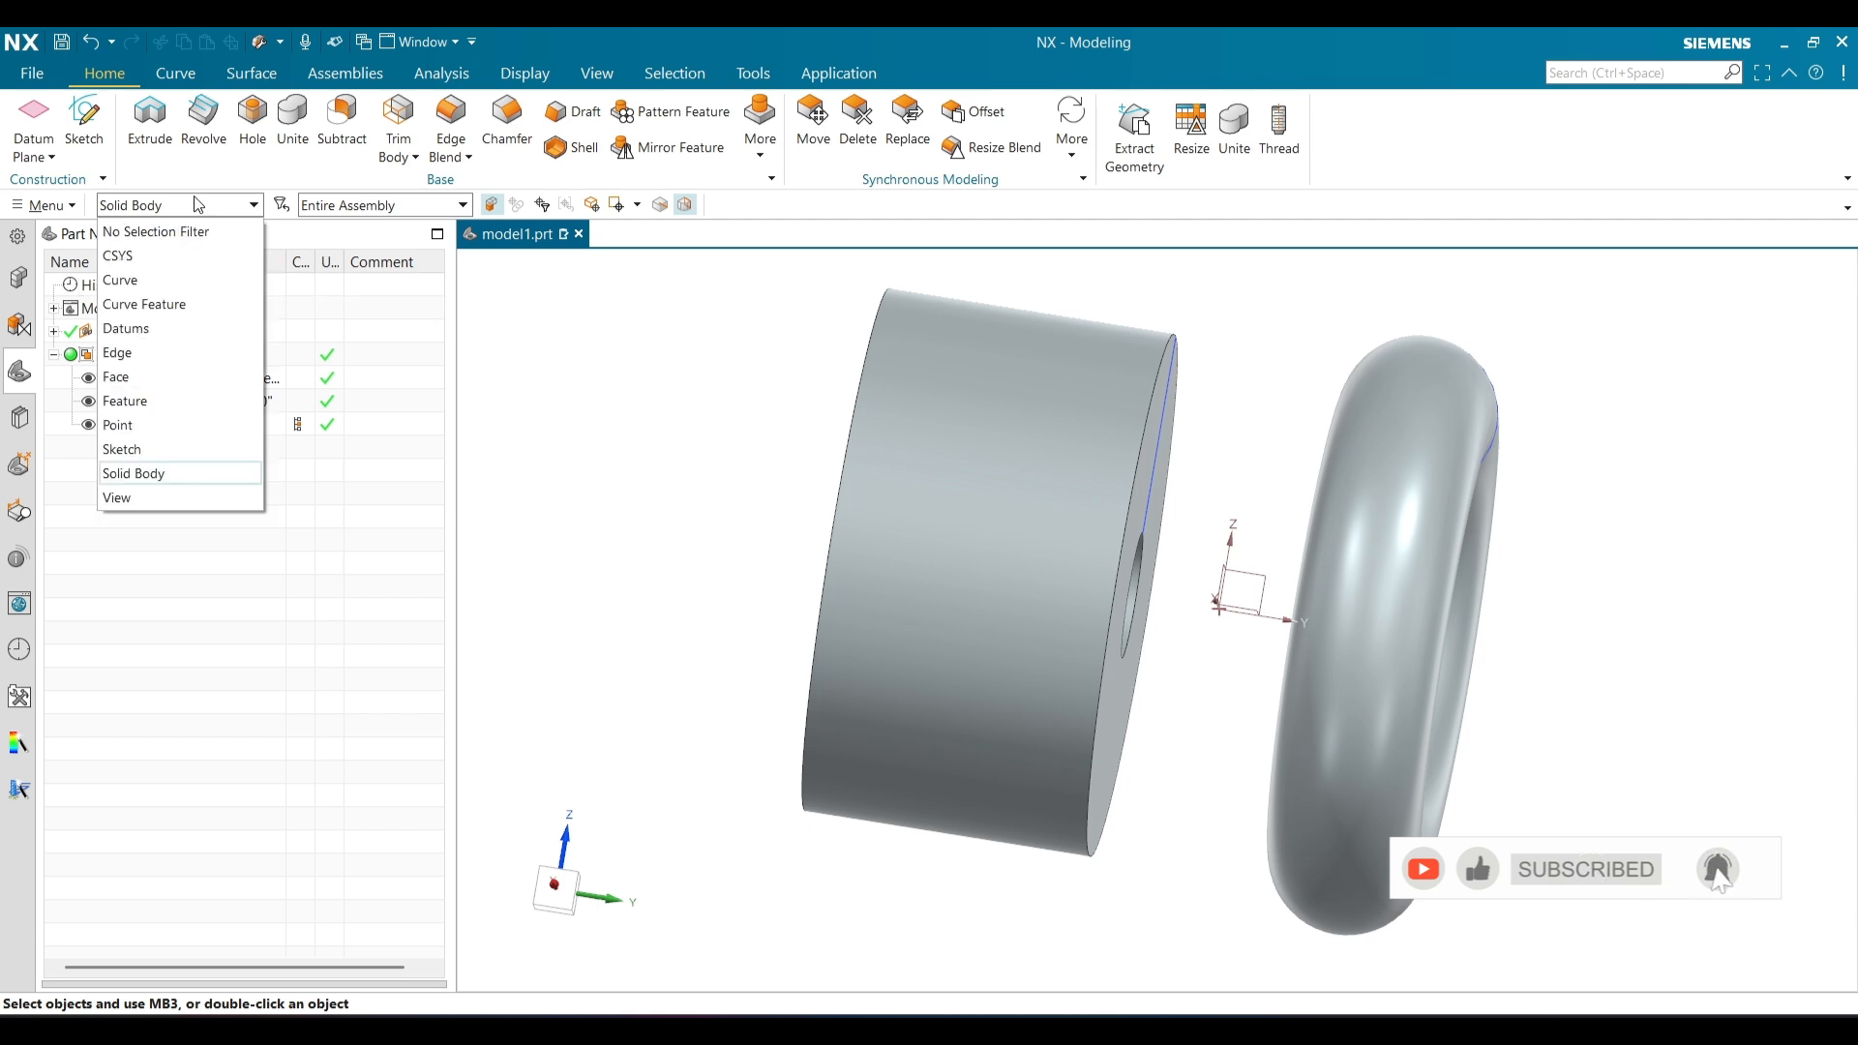
double_click(151, 236)
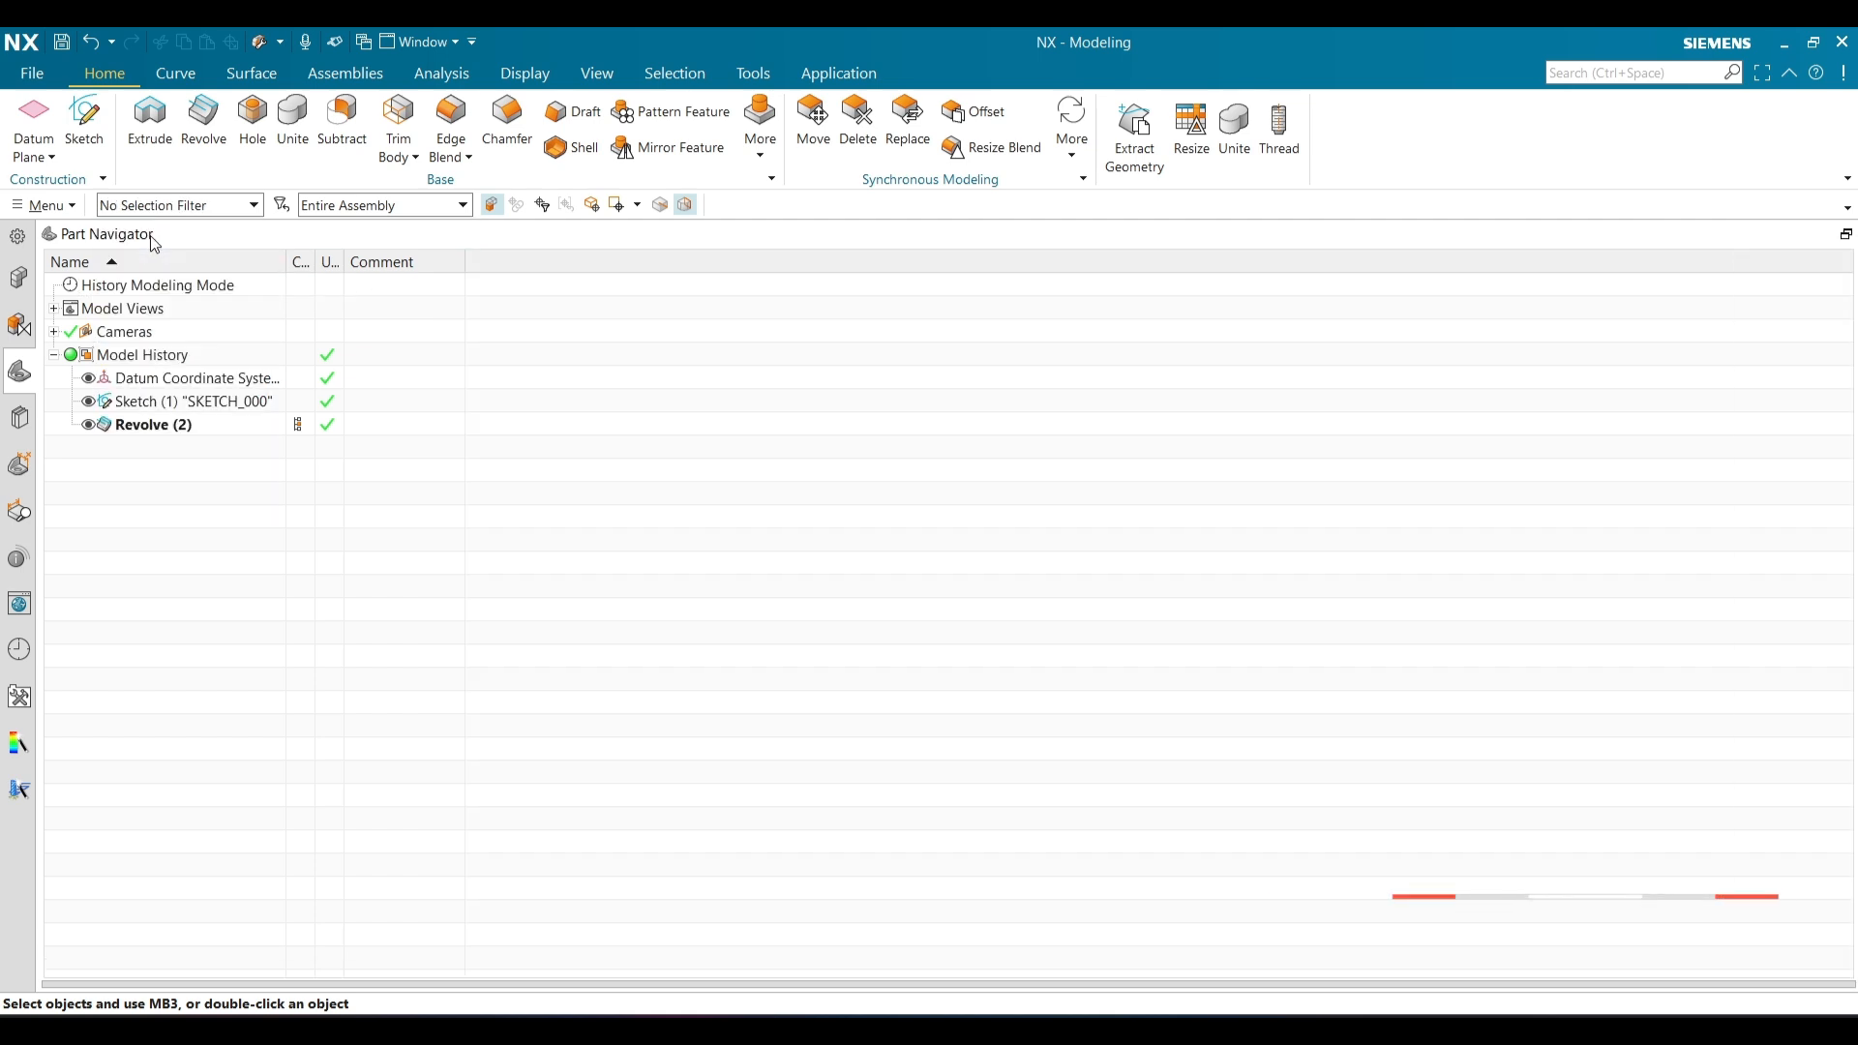
left_click(1840, 230)
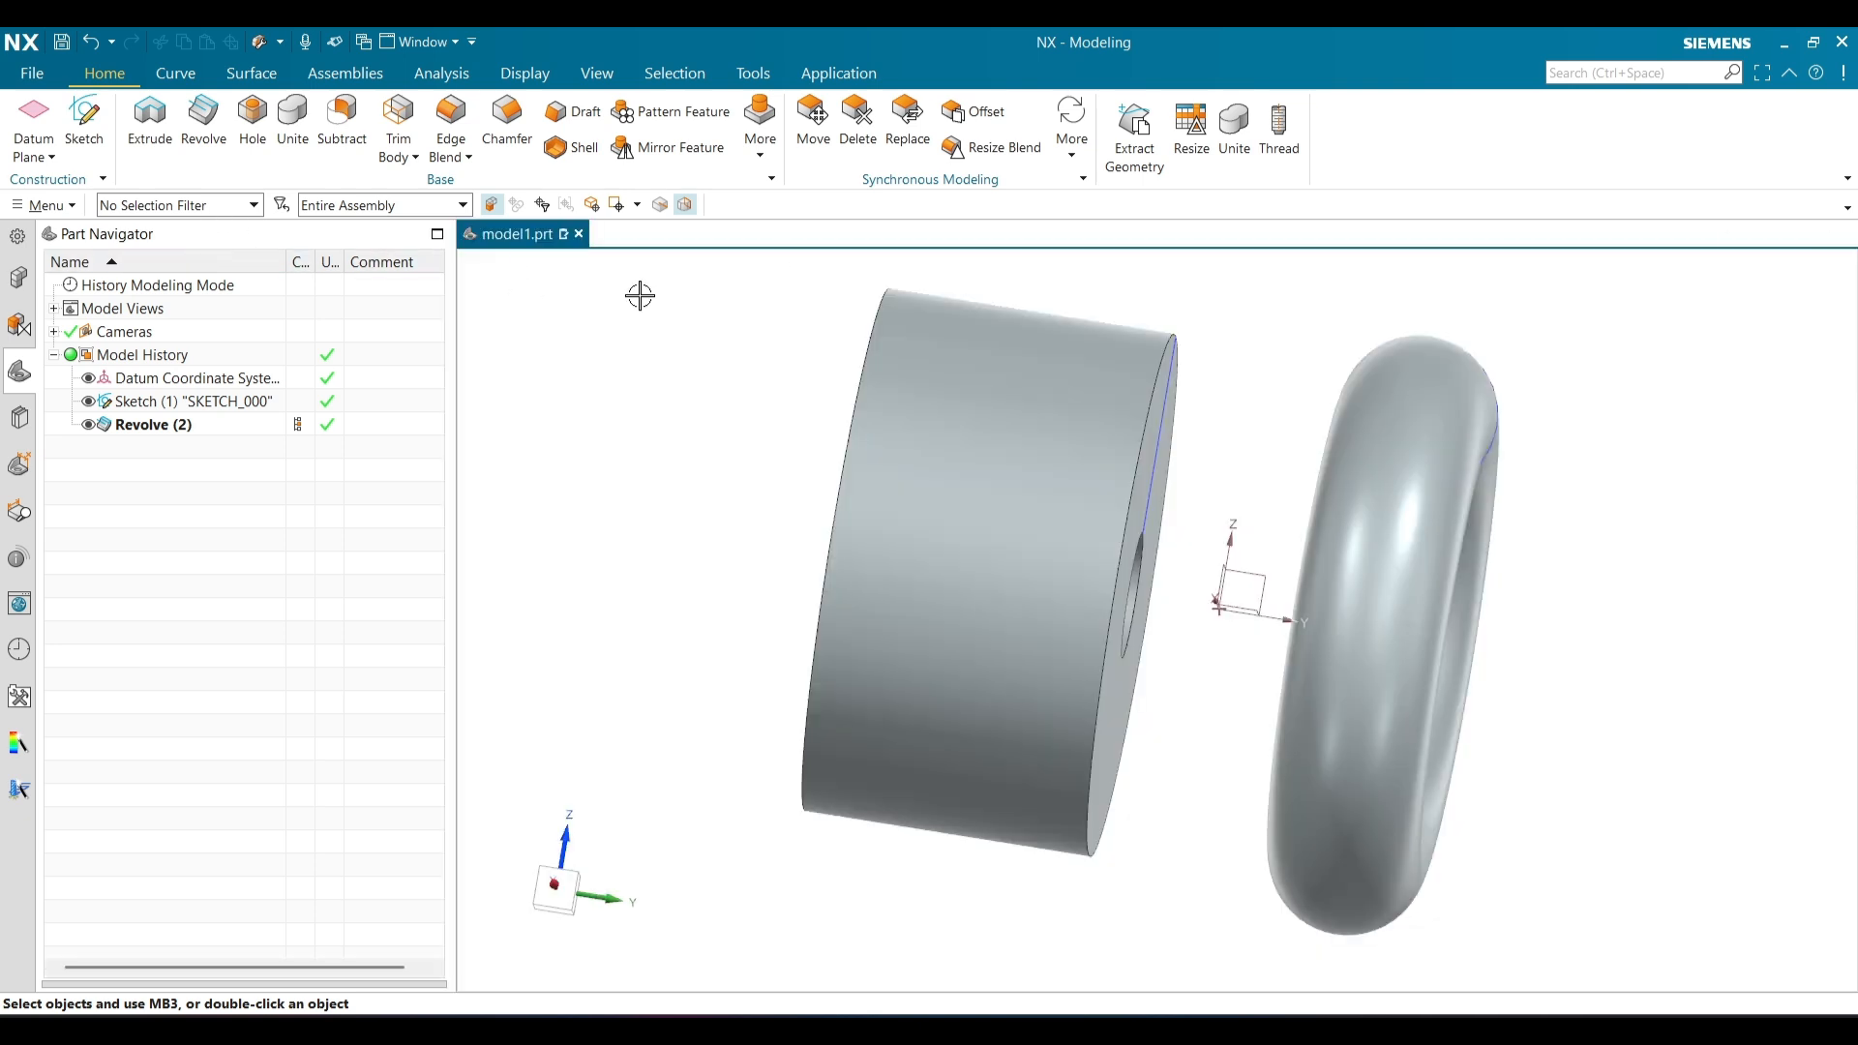
Review the revolve's limits, offset and settings options once more, and leave the feature without changing it
right_click(167, 436)
left_click(215, 406)
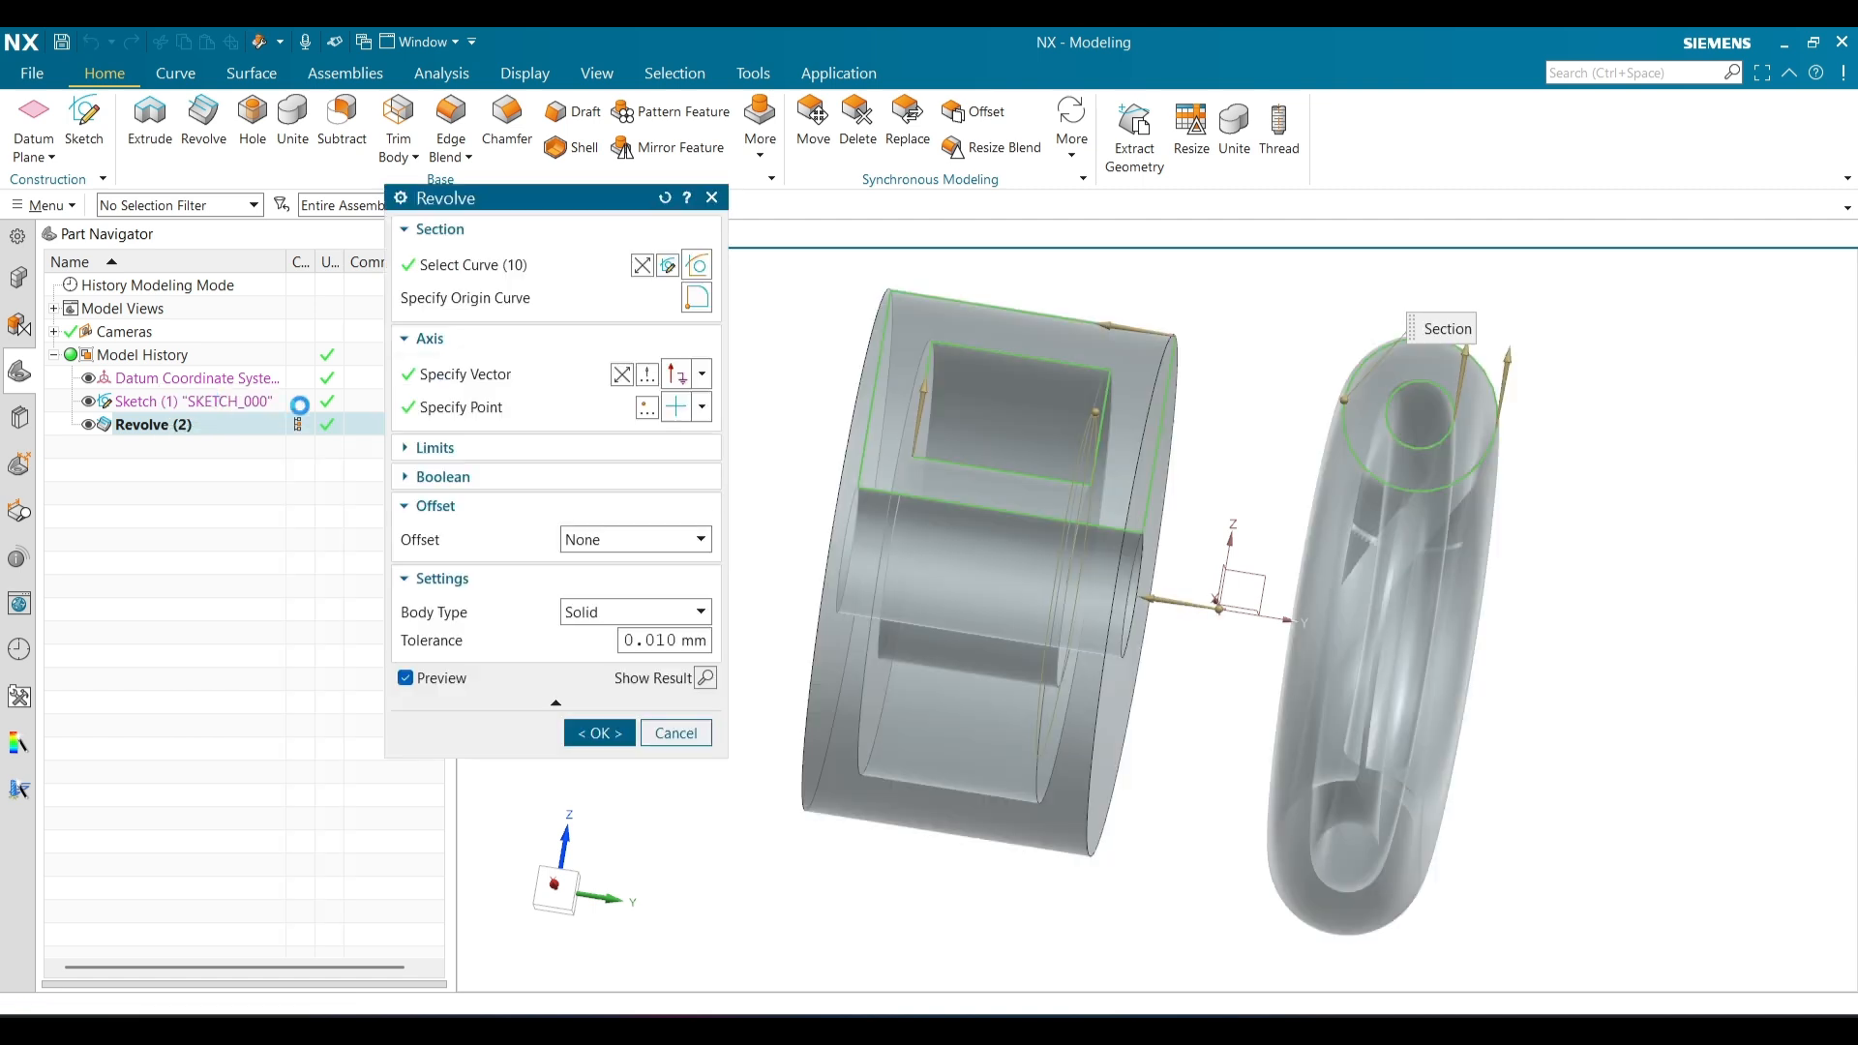
left_click(521, 508)
left_click(521, 508)
left_click(456, 578)
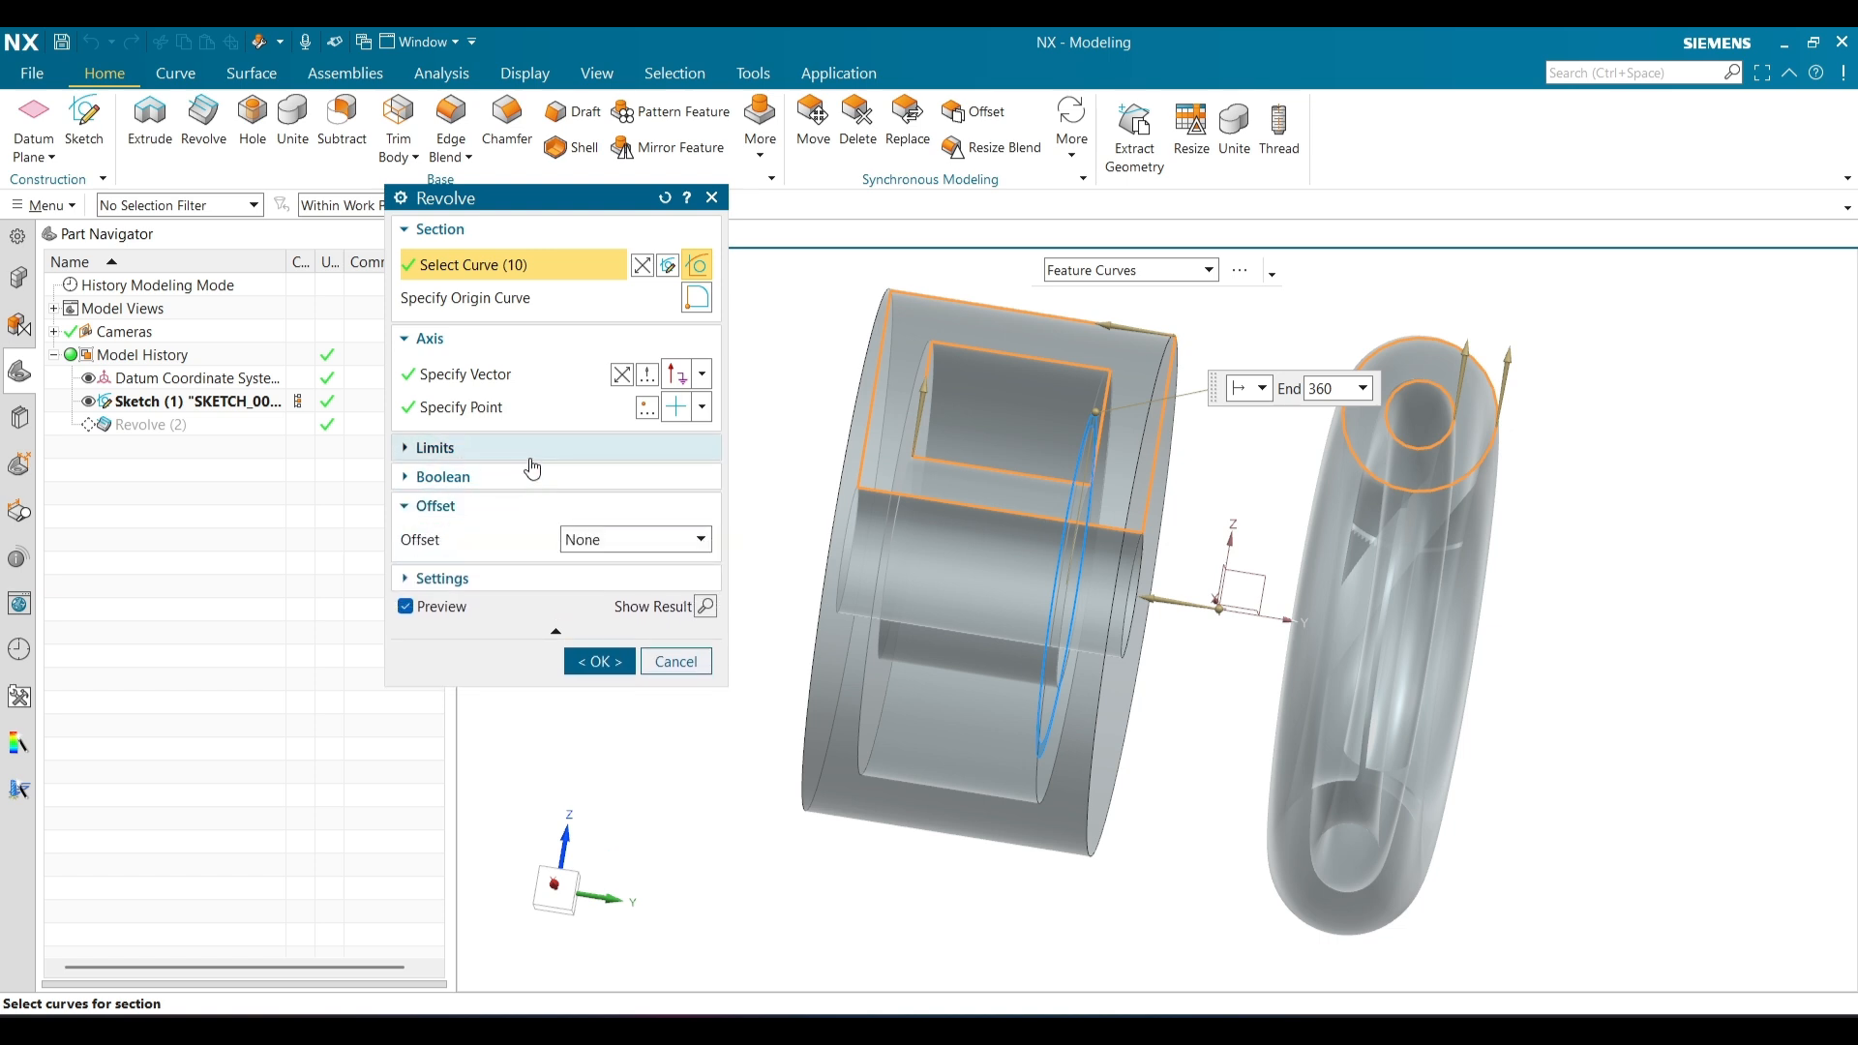
left_click(457, 506)
left_click(458, 507)
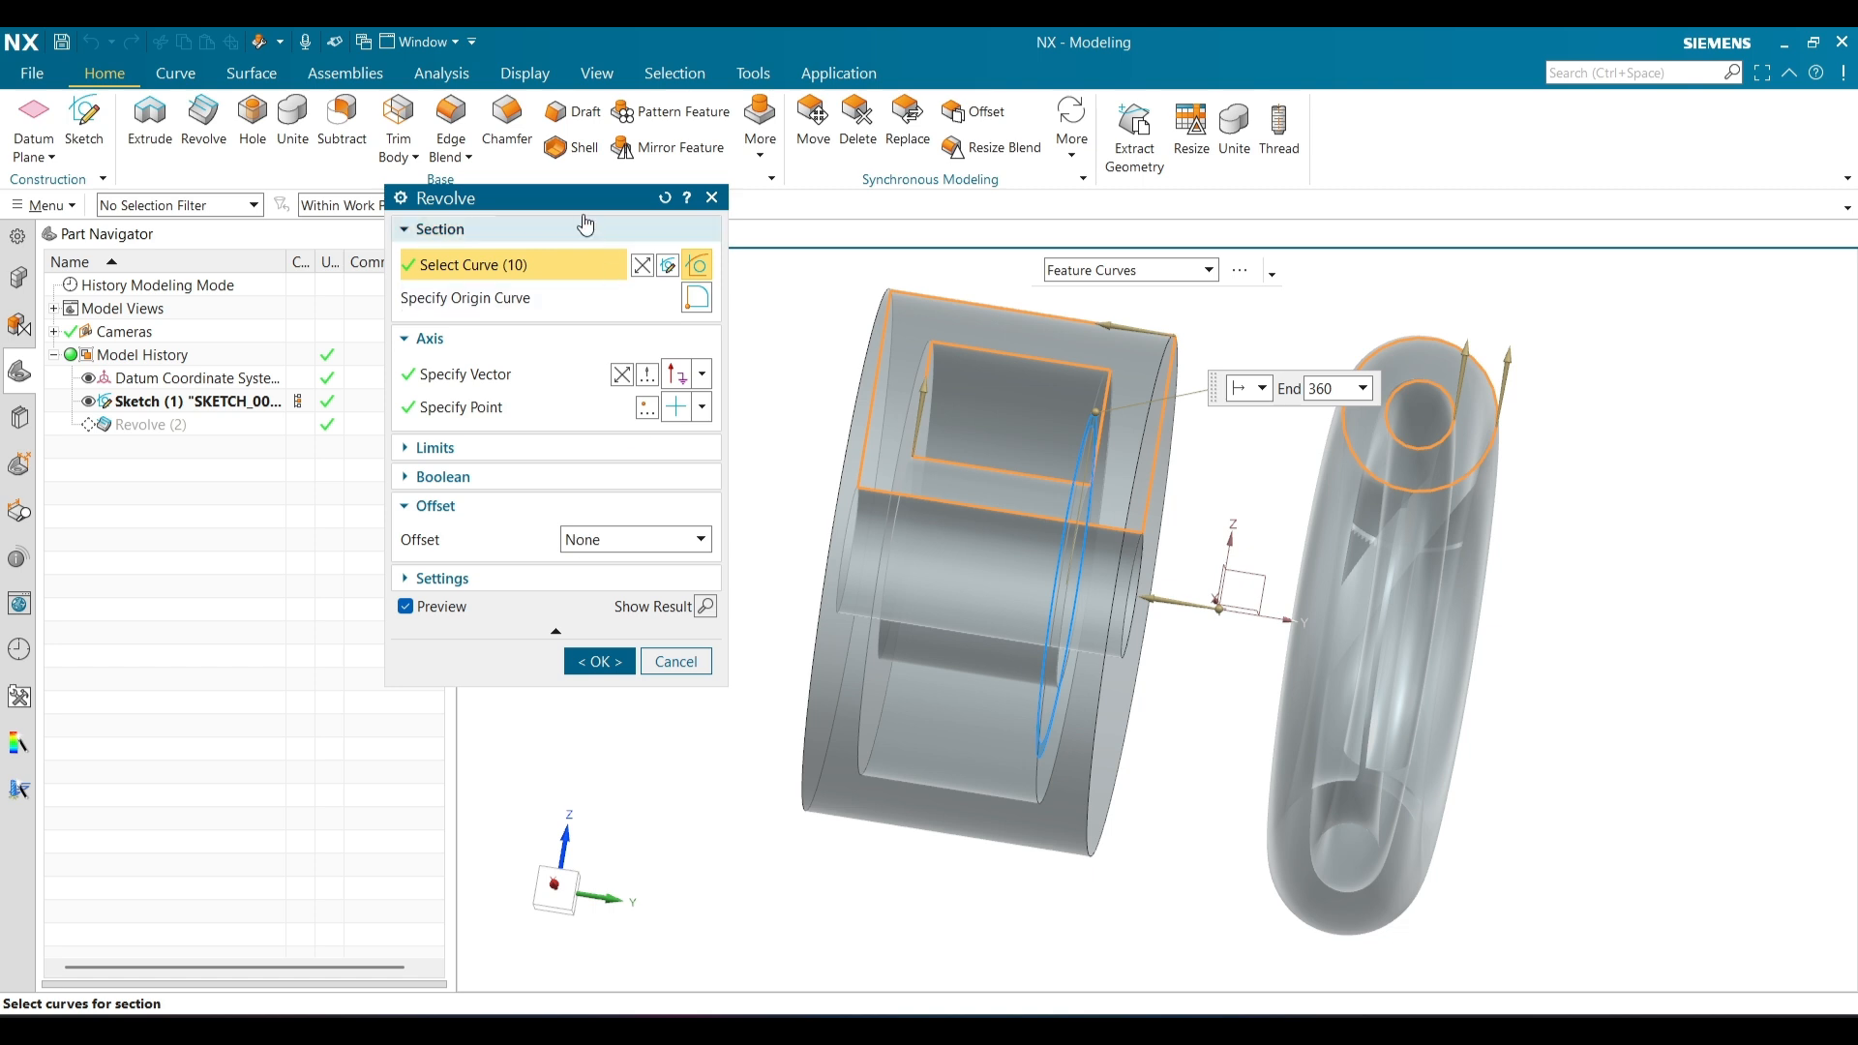
left_click(528, 448)
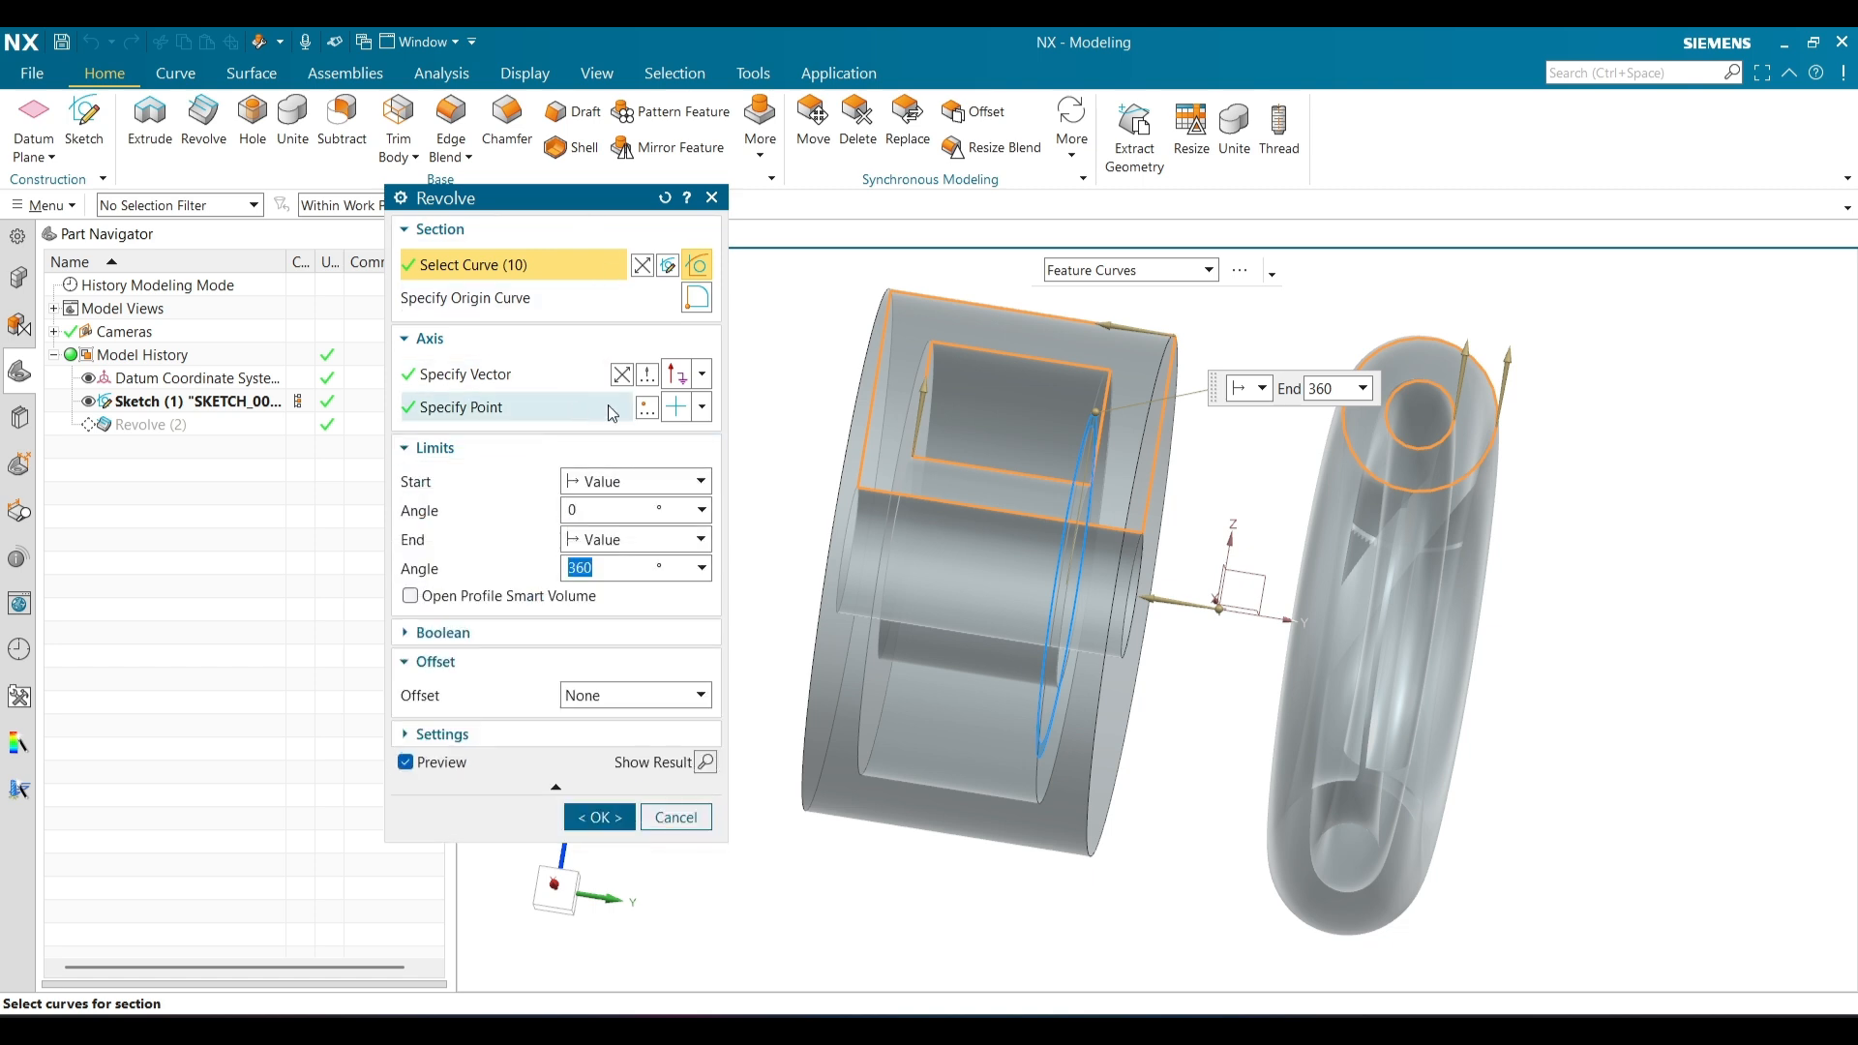
left_click(667, 817)
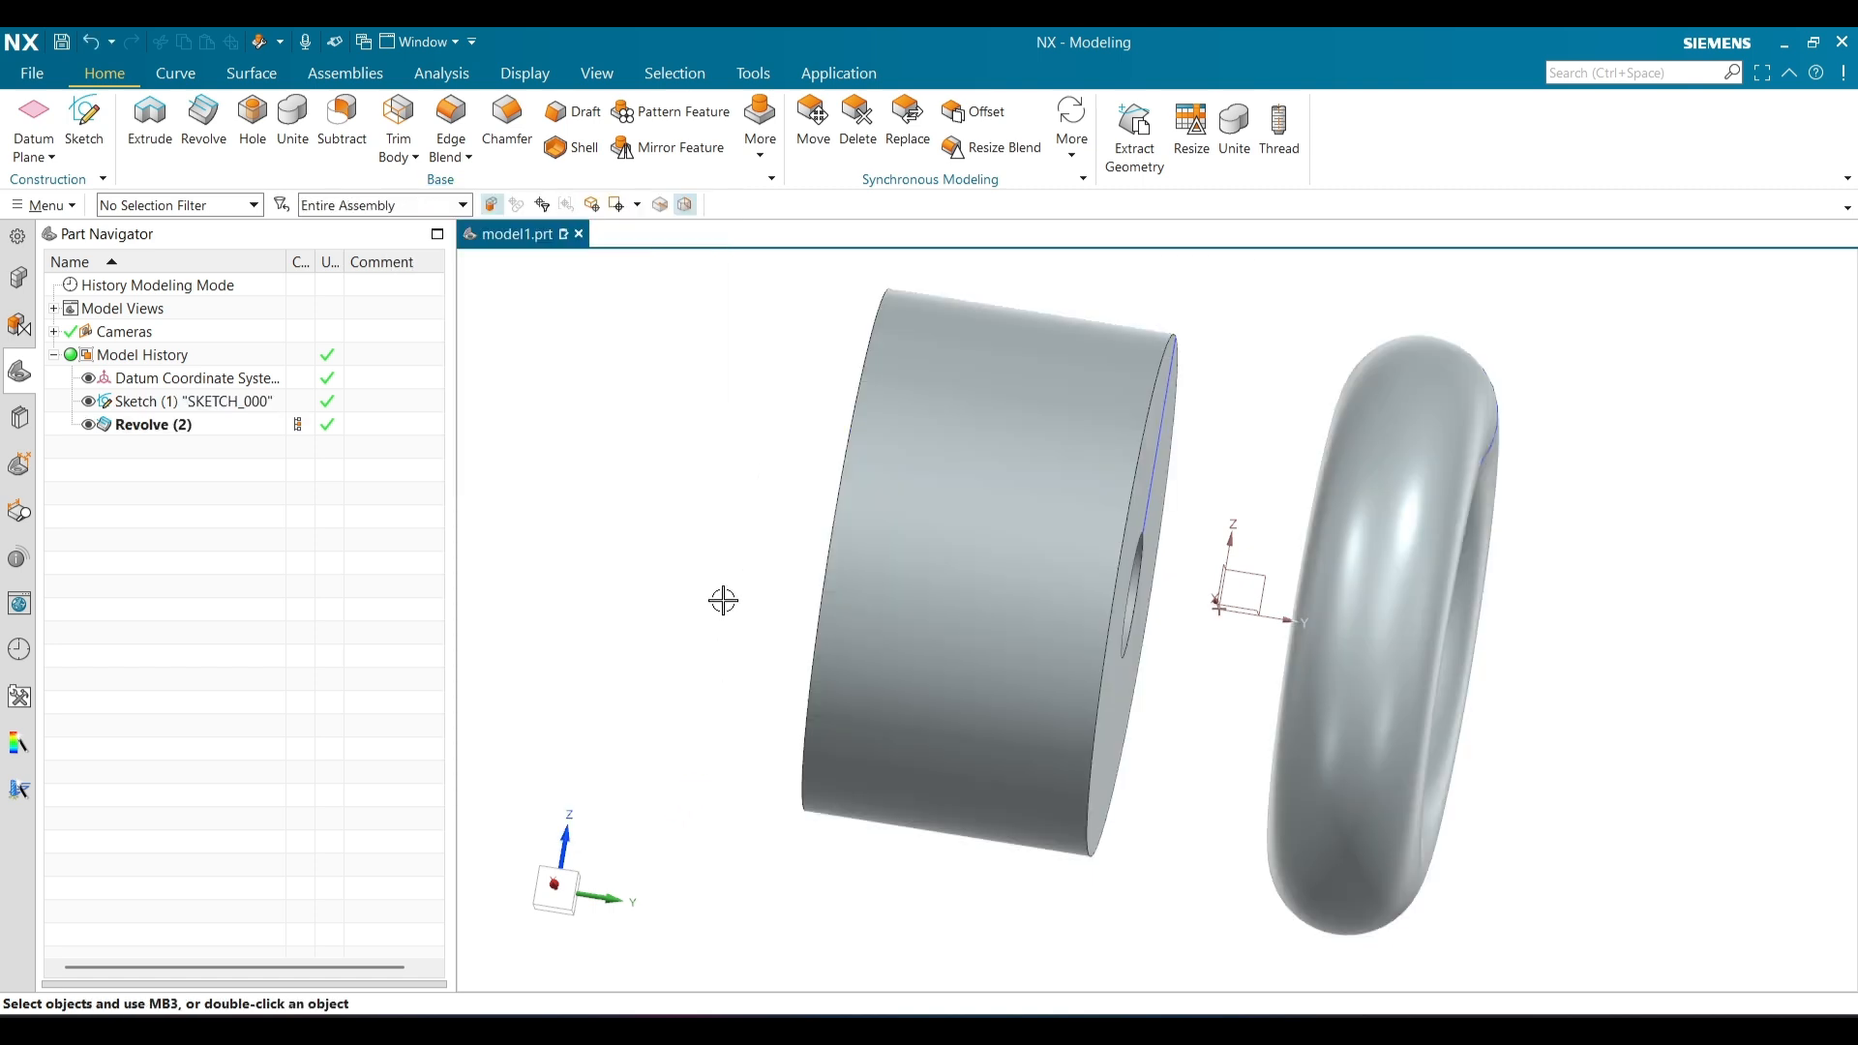
middle_click_drag(723, 601, 741, 625)
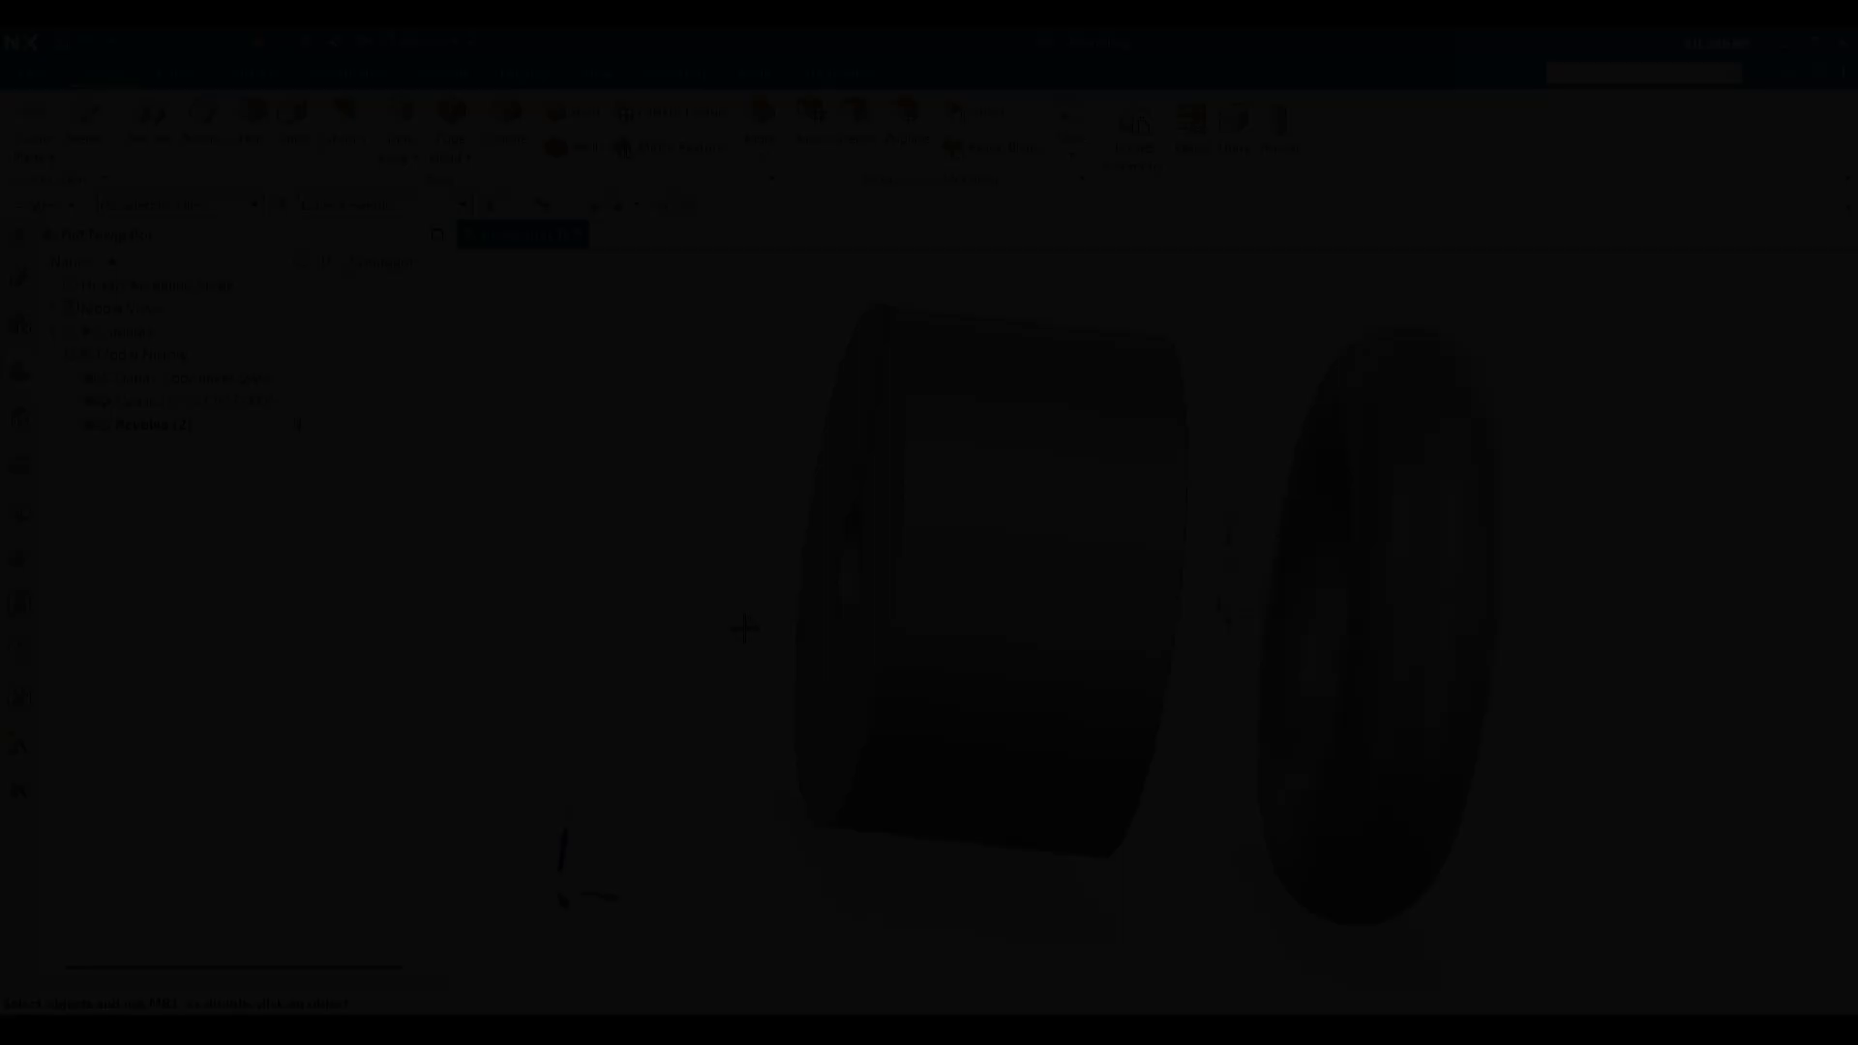